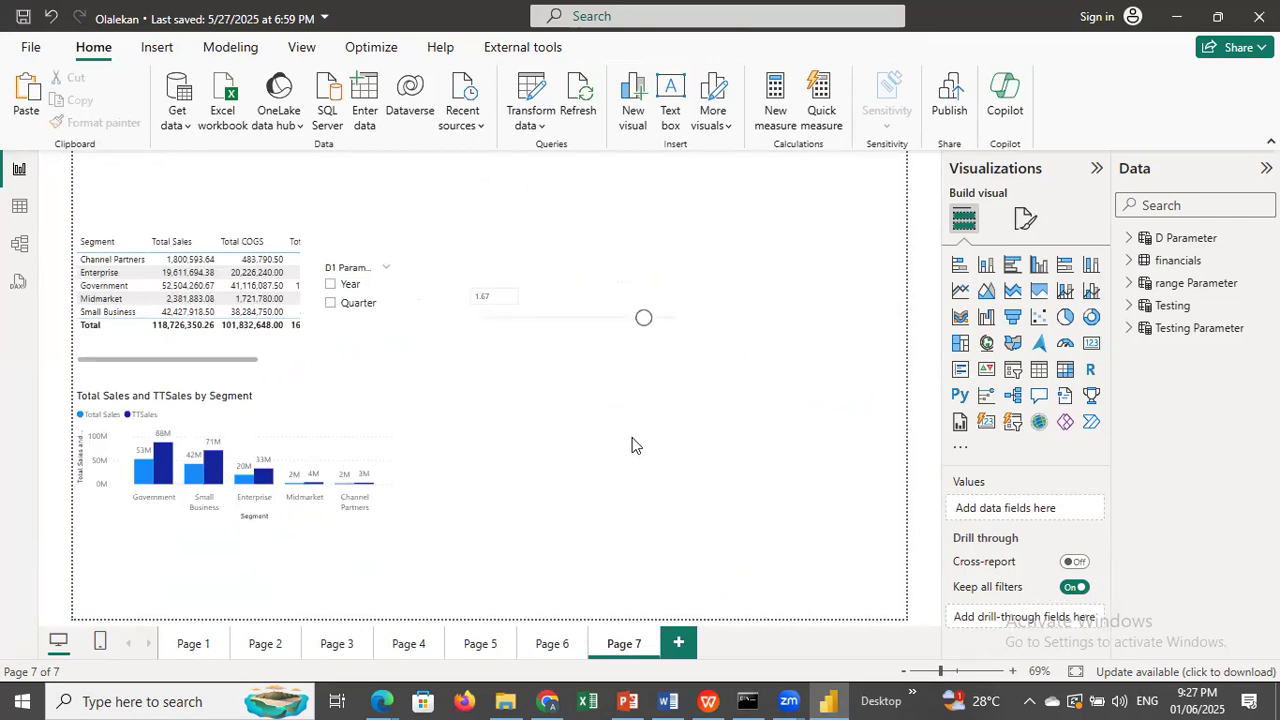
# Paste the Year, Quarter and Month slicers onto Page 7 without choosing to sync, and move the table and column chart clear of them.
pyautogui.hotkey('ctrl', 'v')
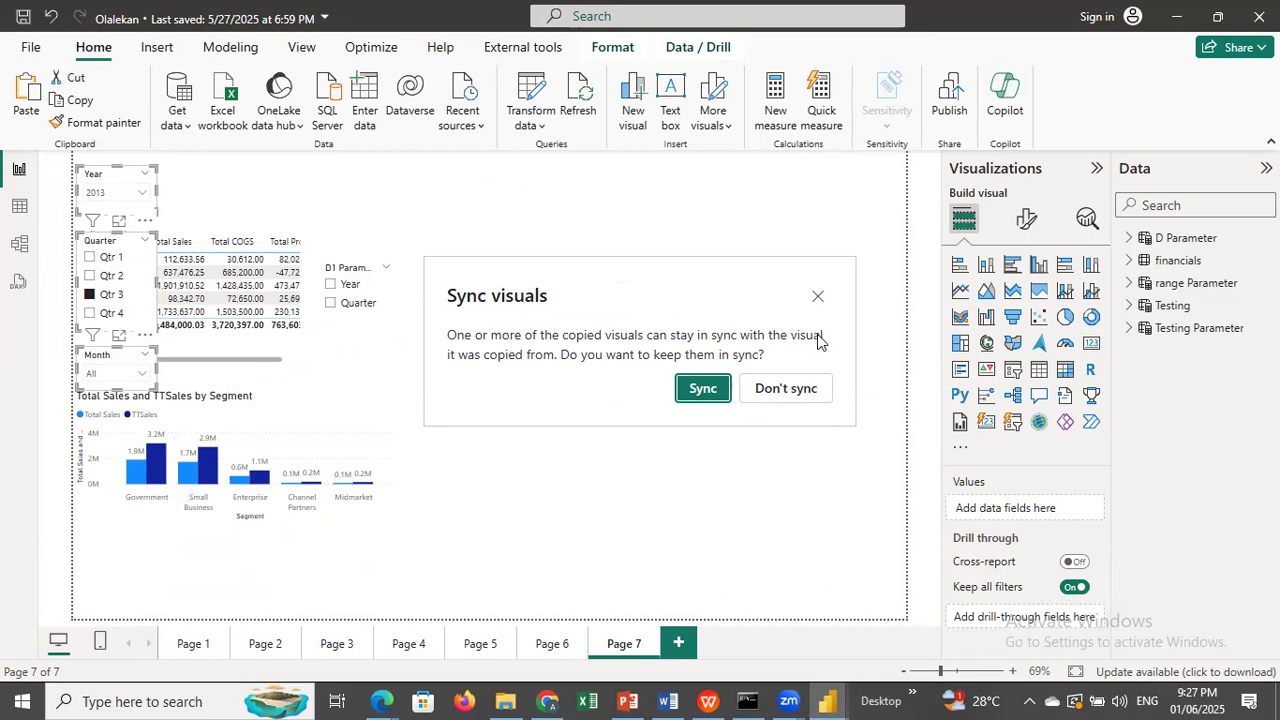
pyautogui.click(816, 297)
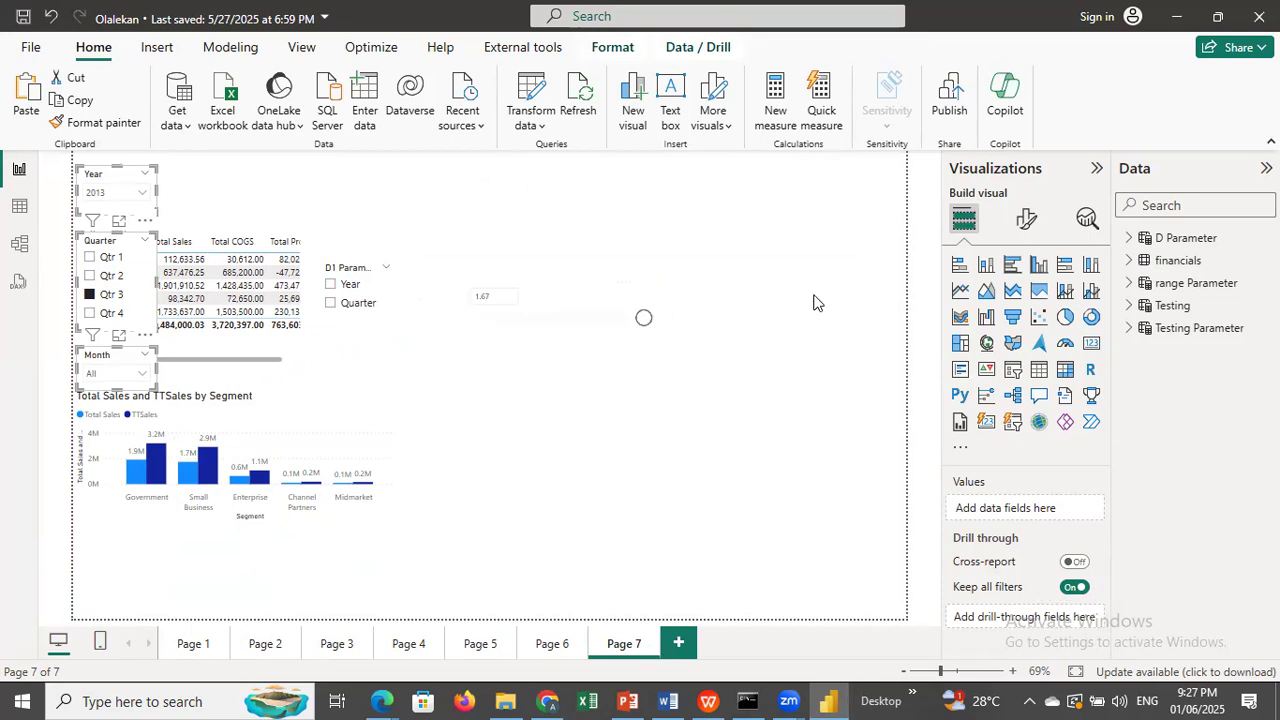
pyautogui.click(796, 398)
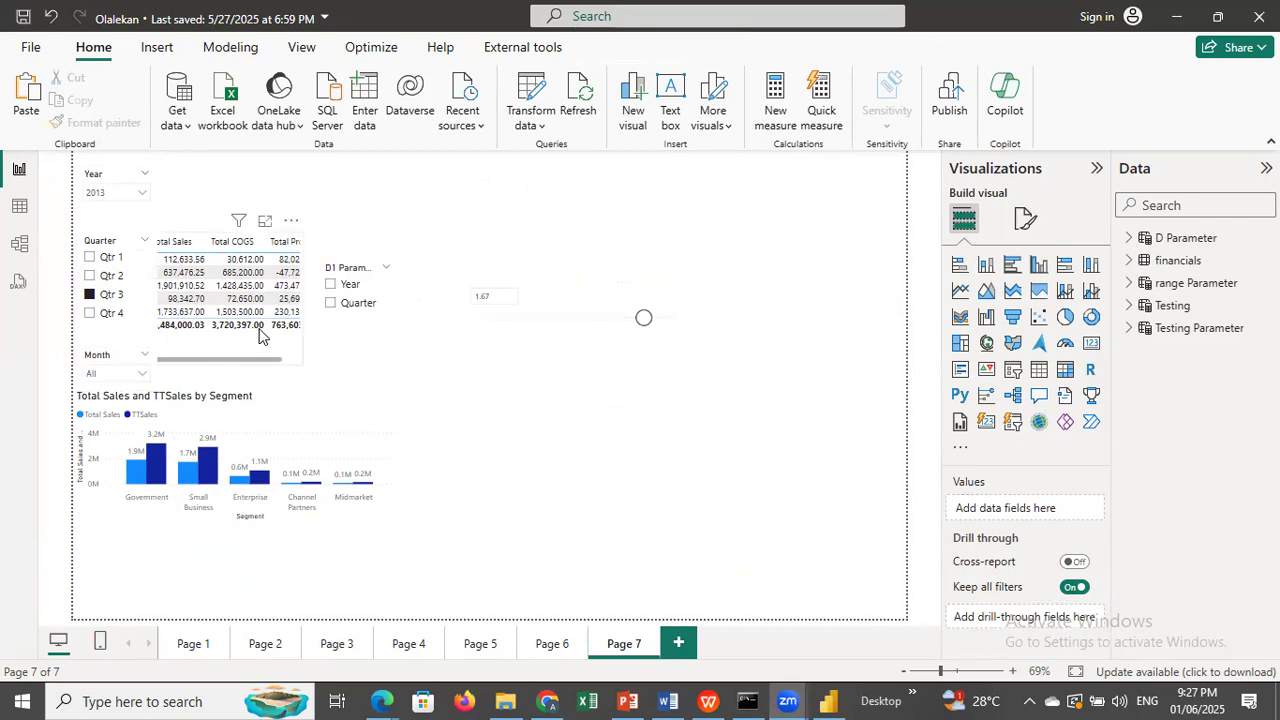
pyautogui.moveTo(685, 432); pyautogui.dragTo(808, 466)
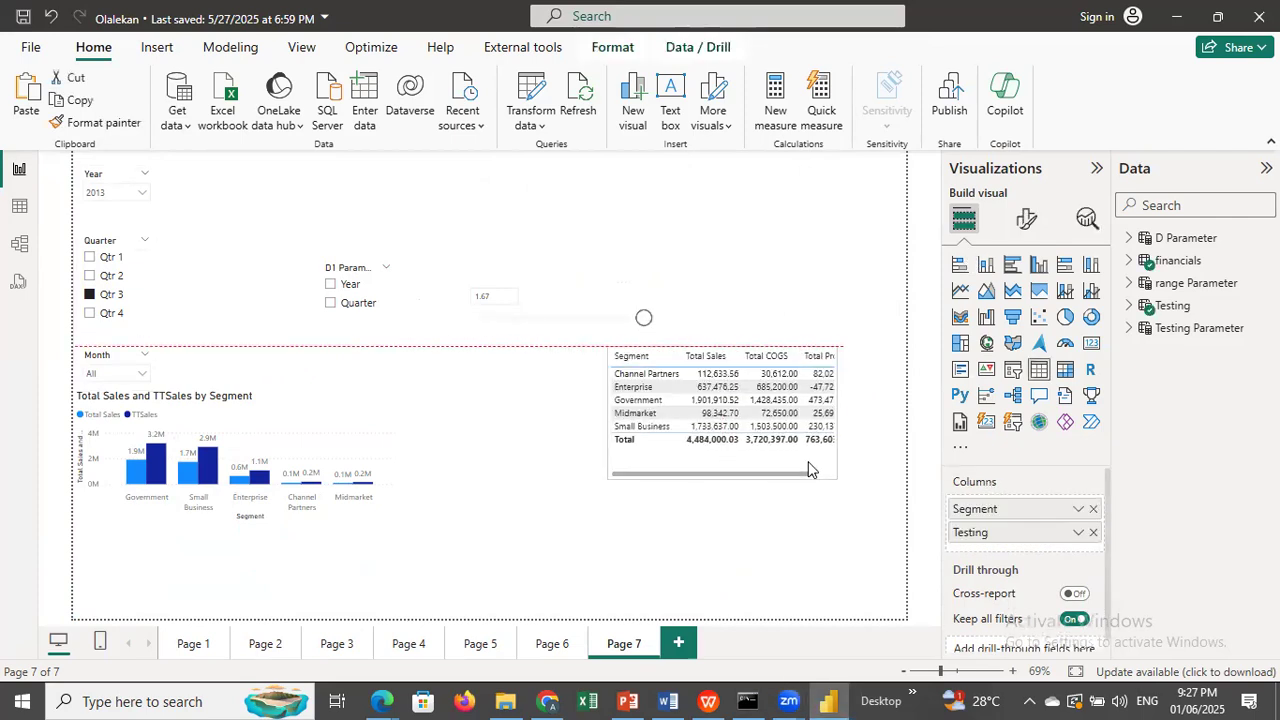
pyautogui.moveTo(336, 522); pyautogui.dragTo(575, 598)
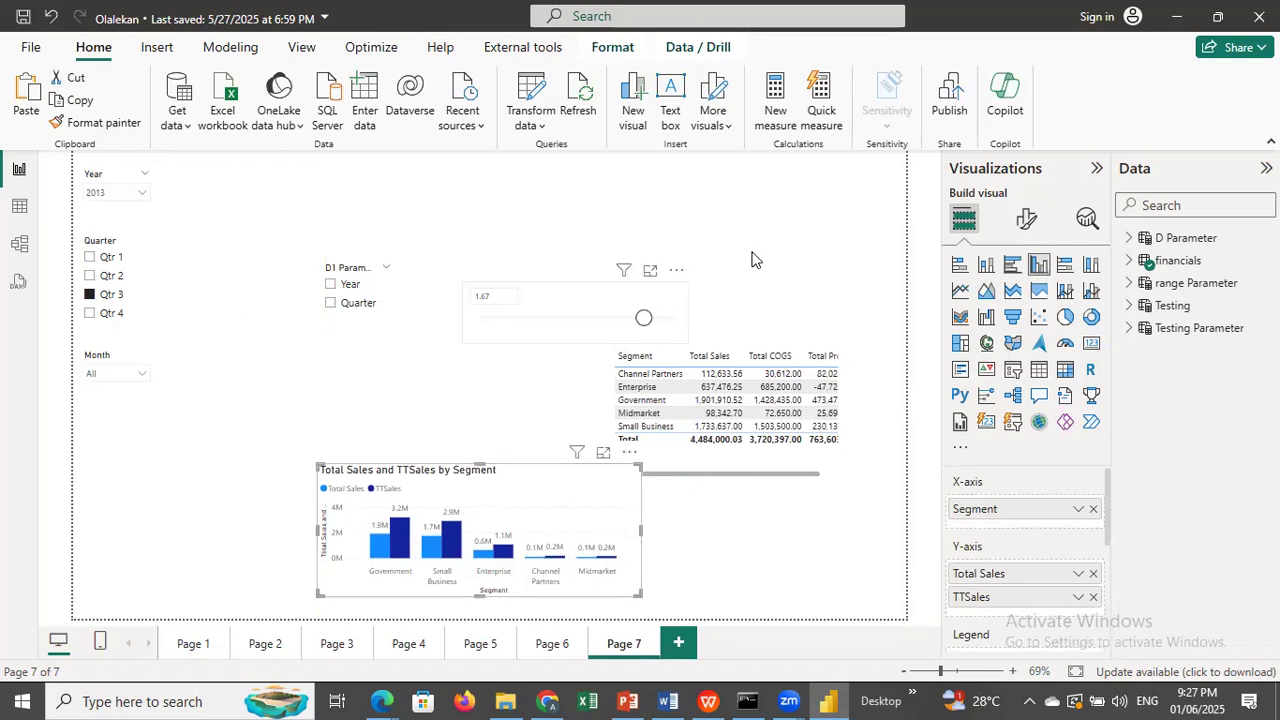
# Switch Page 7's Quarter slicer from Qtr 3 to Qtr 1 and check whether Page 1 follows the selection.
pyautogui.click(90, 296)
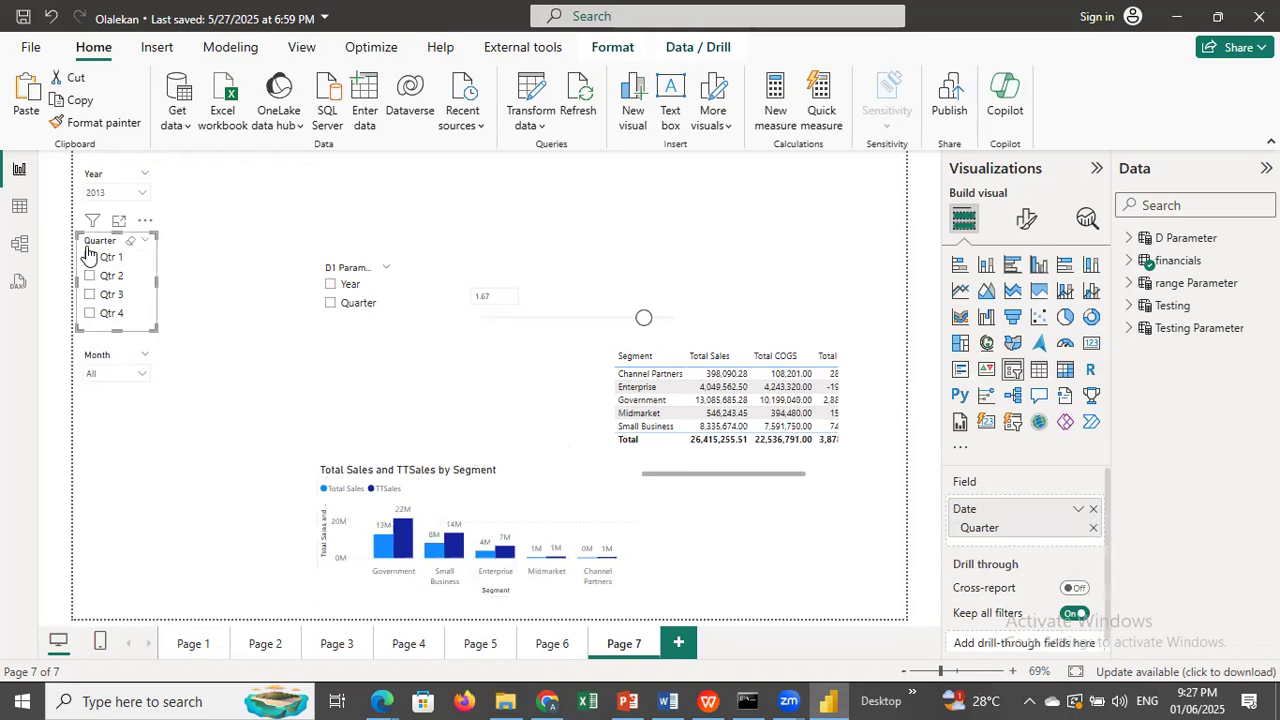
pyautogui.click(89, 258)
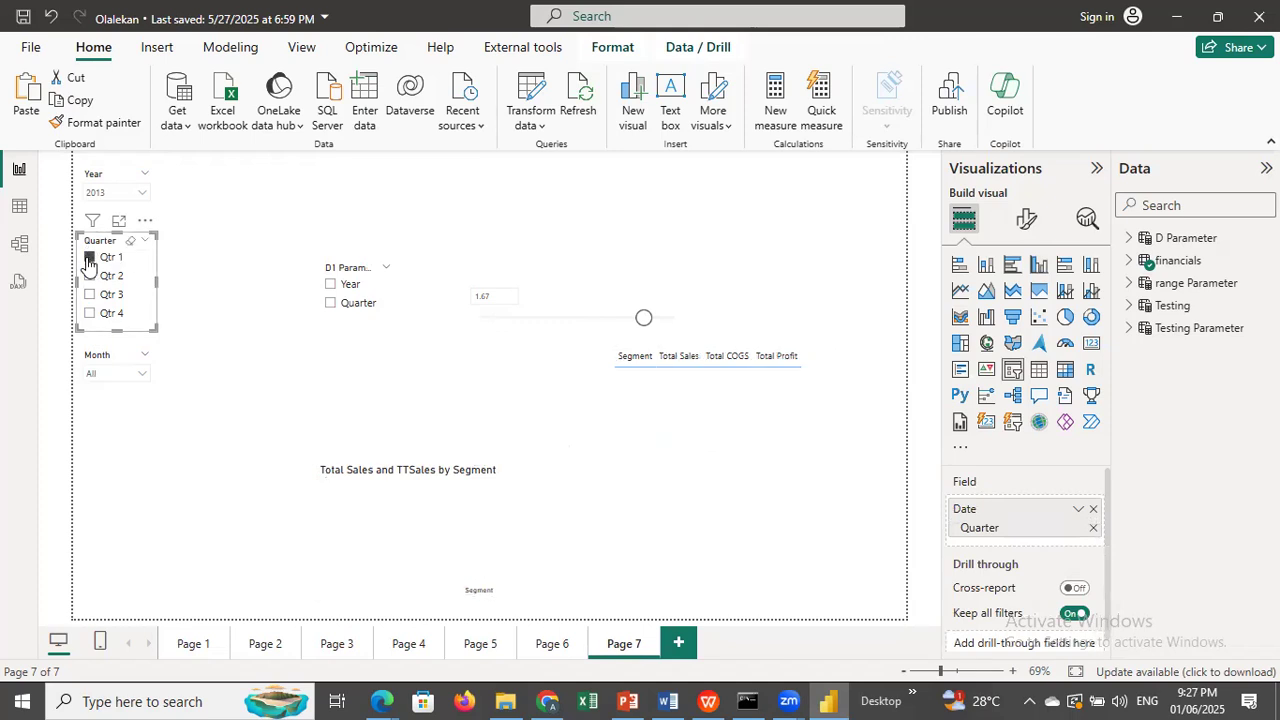
pyautogui.click(185, 648)
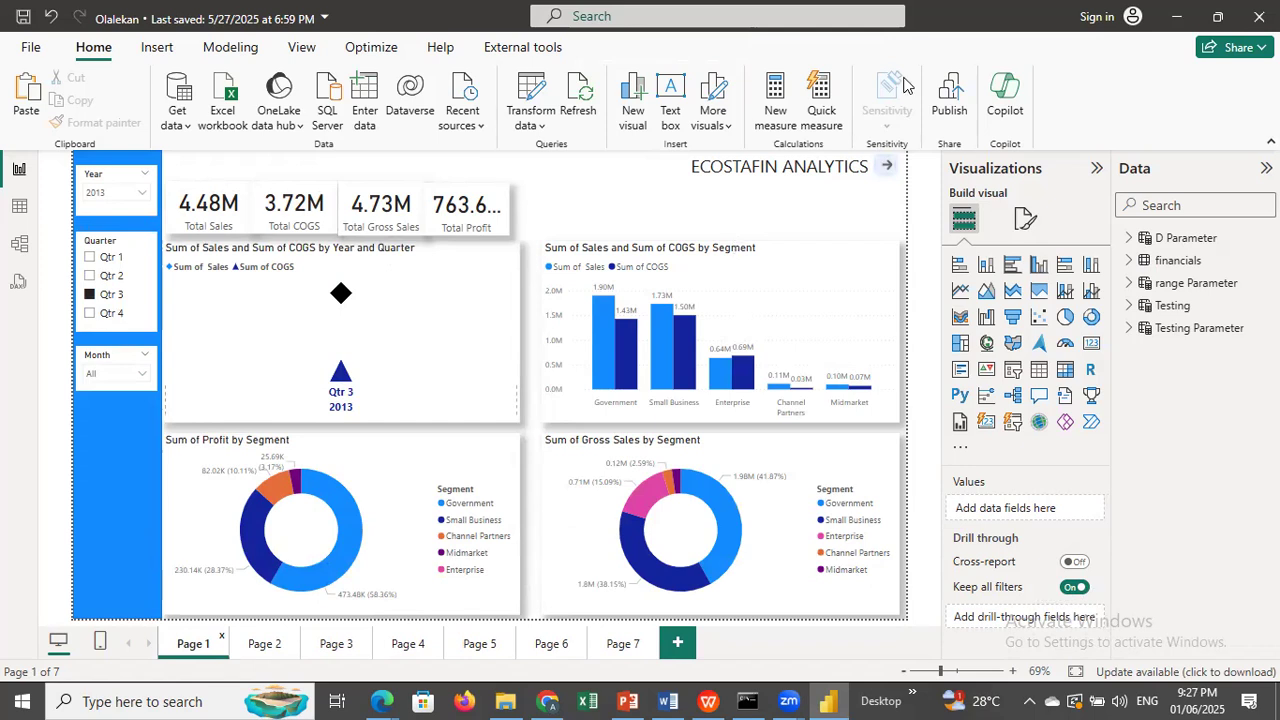
# Display the Sync slicers settings for Page 7's Quarter slicer, with Qtr 3 selected.
pyautogui.click(298, 48)
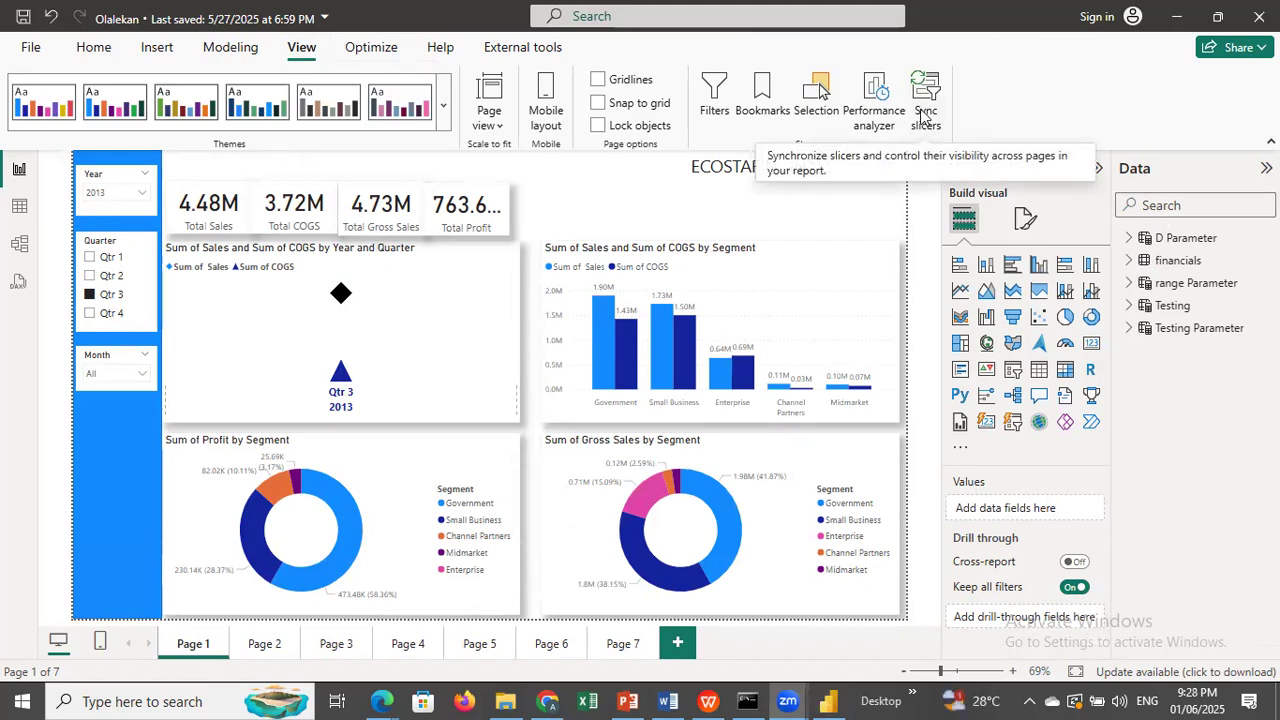
pyautogui.click(618, 644)
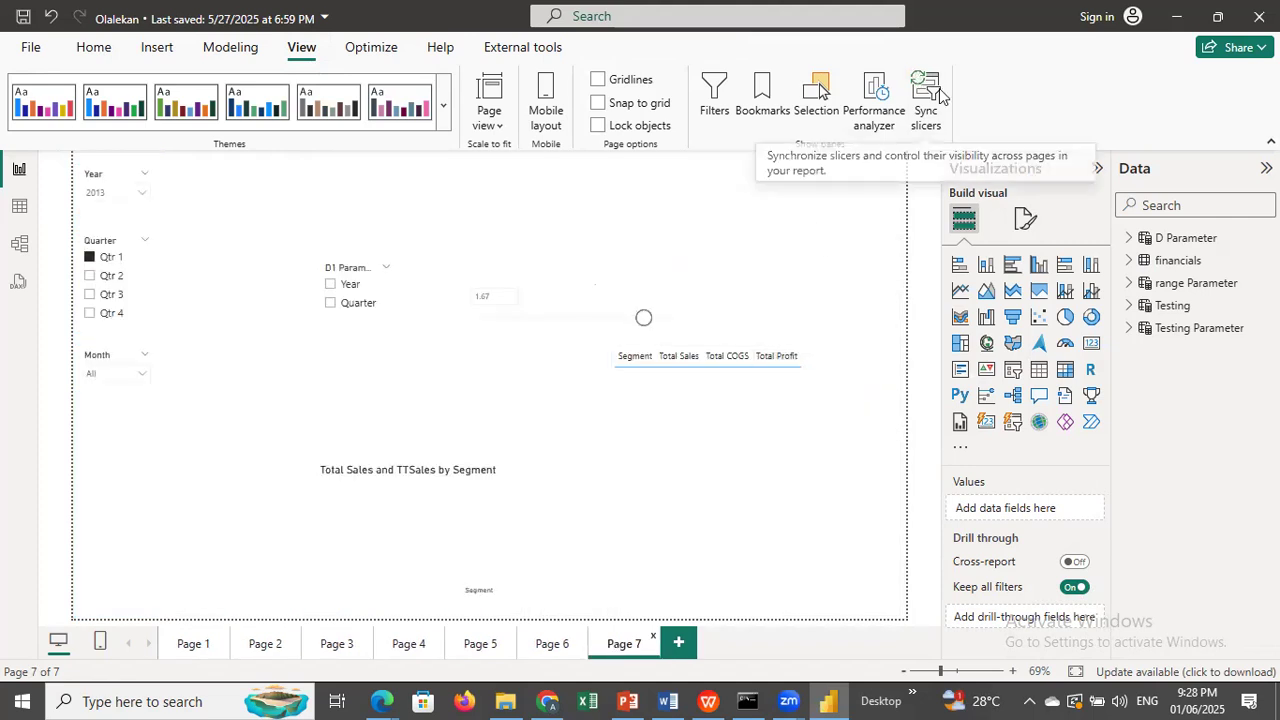
pyautogui.click(926, 95)
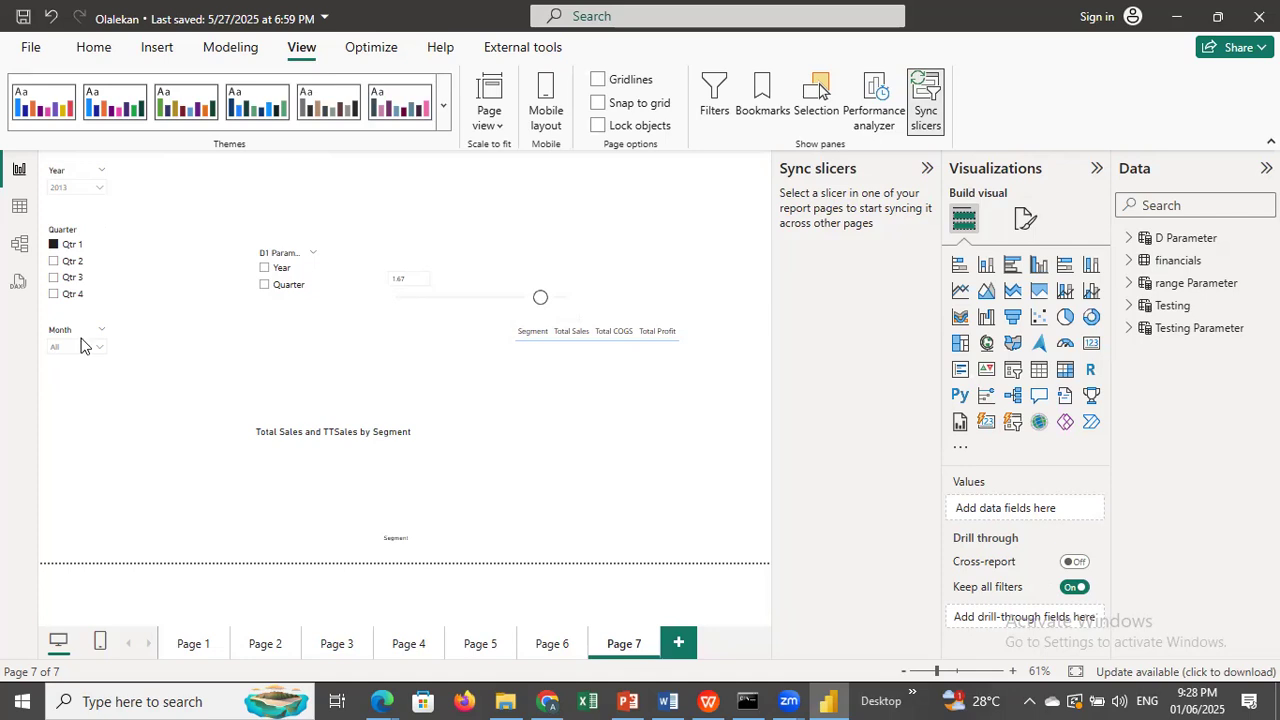
pyautogui.click(104, 278)
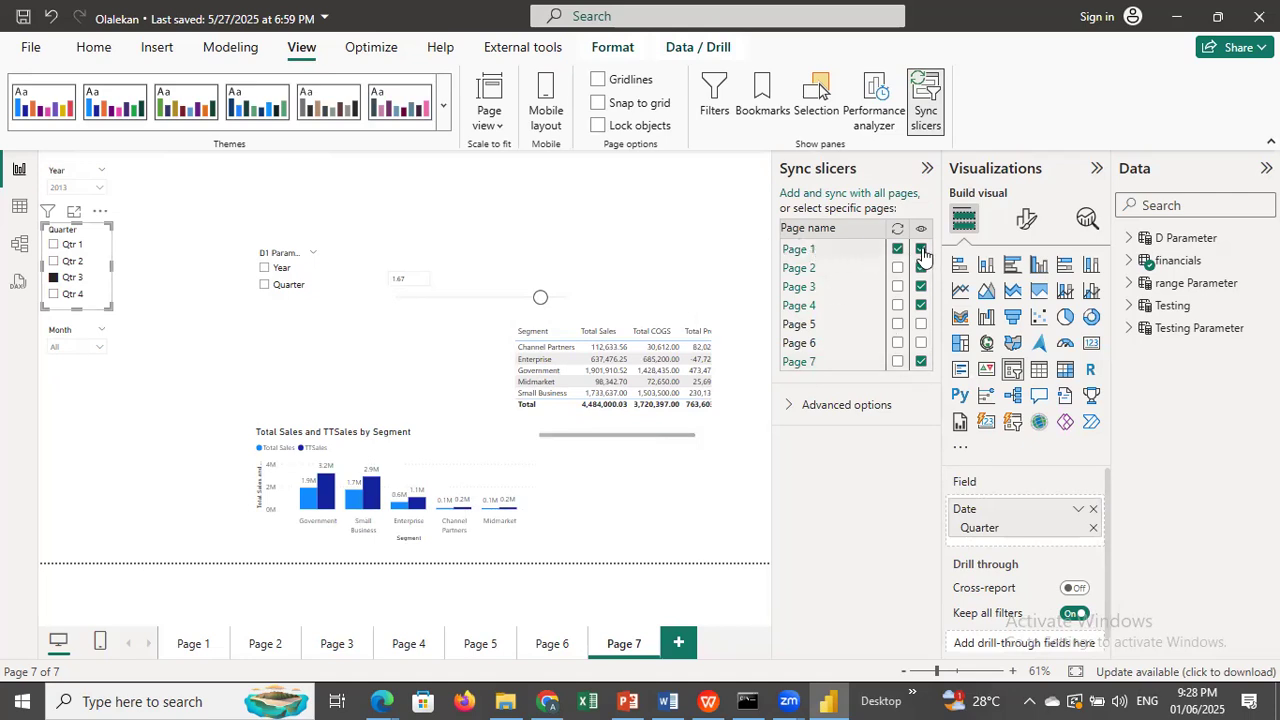
# Toggle the Quarter slicer's visibility on Page 7, hide it on Page 1, and check the effect on Page 1.
pyautogui.click(921, 363)
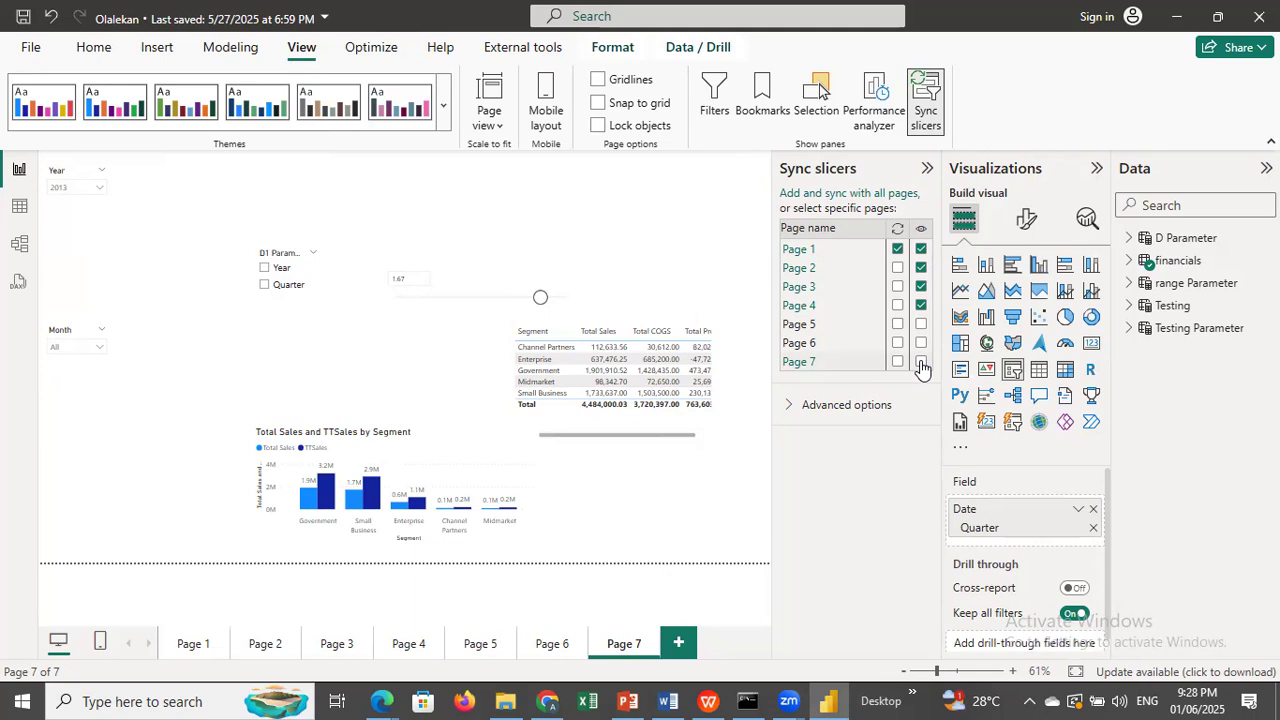
pyautogui.click(921, 363)
pyautogui.click(921, 250)
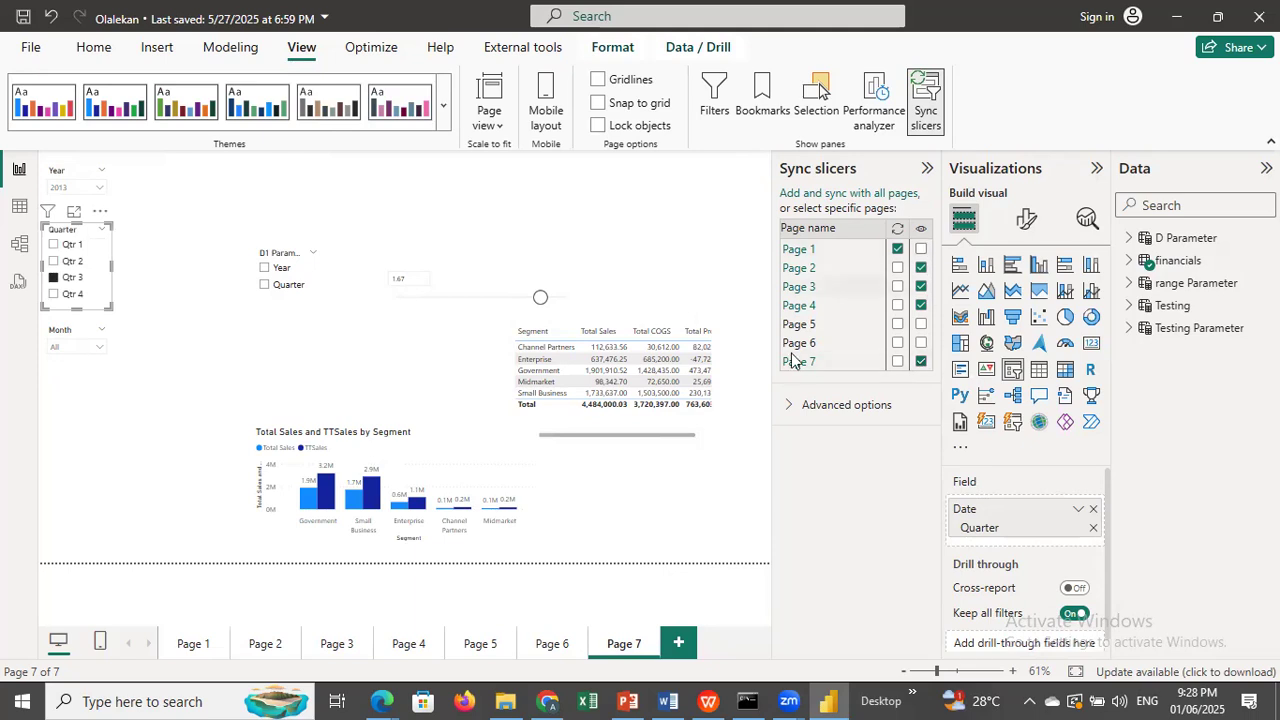
pyautogui.click(184, 646)
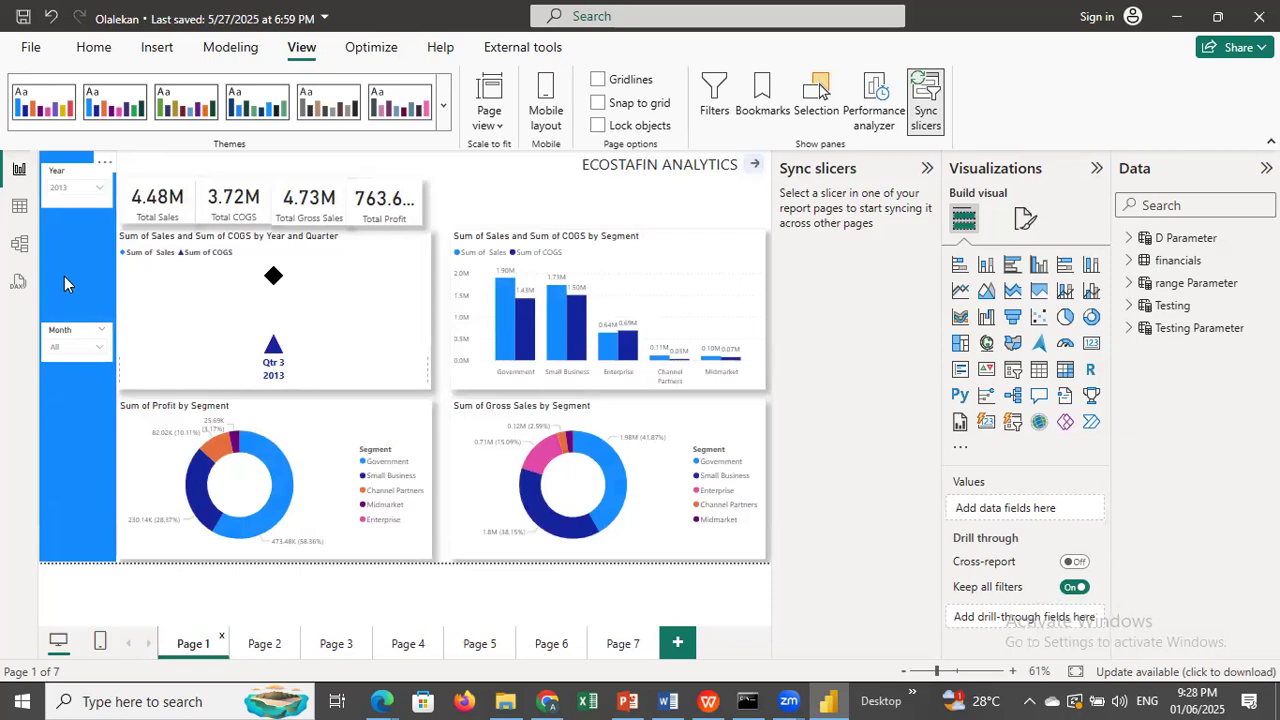
pyautogui.click(622, 646)
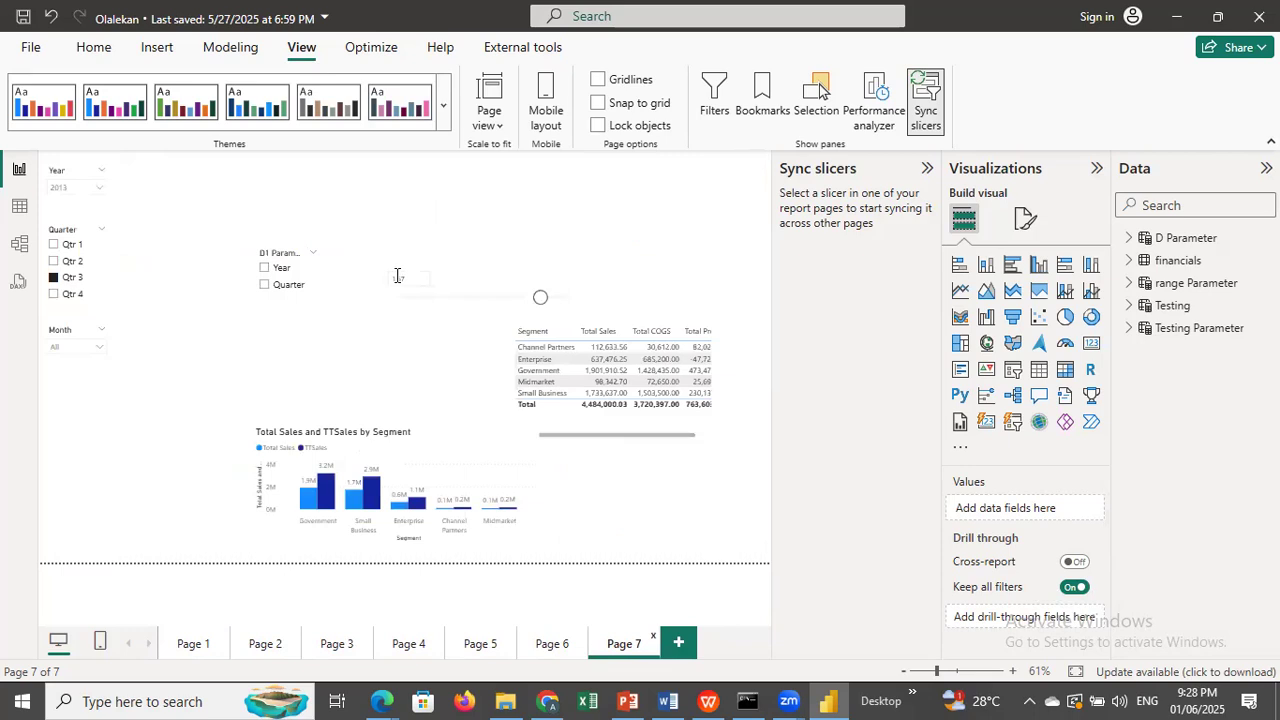
# Select Qtr 4 in Page 7's Quarter slicer and turn on syncing for Page 7.
pyautogui.click(100, 297)
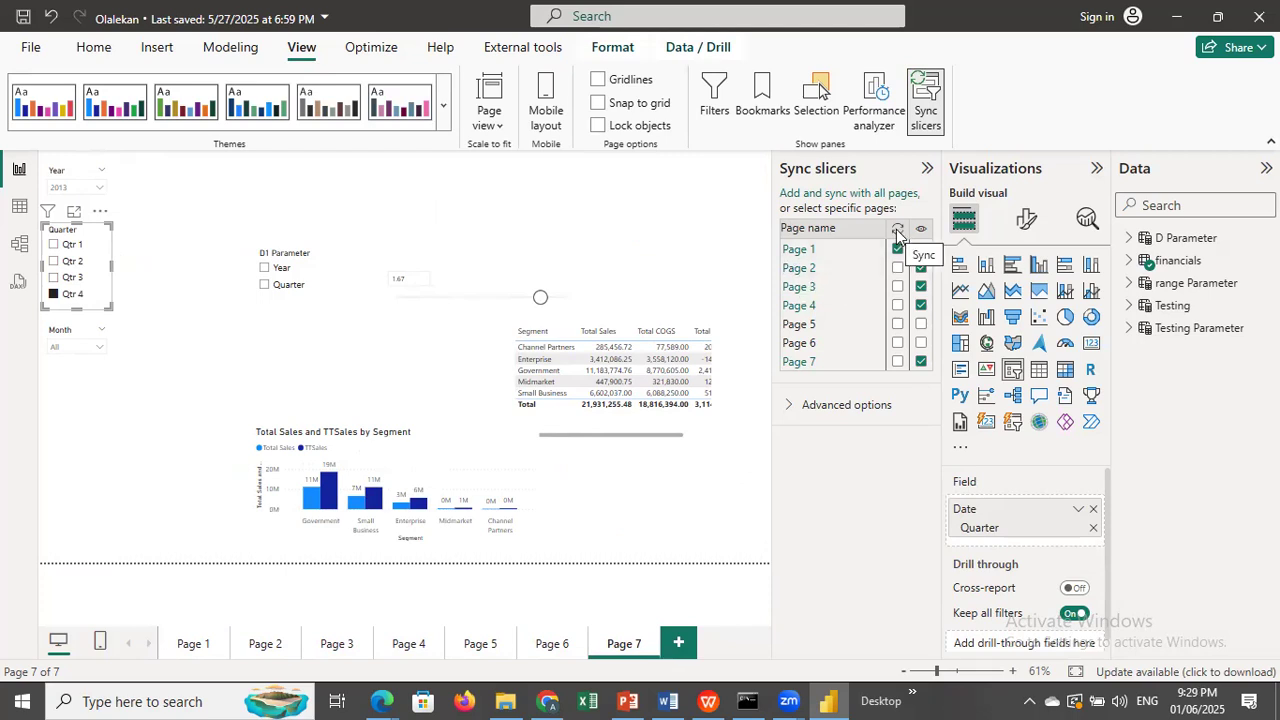
pyautogui.click(897, 364)
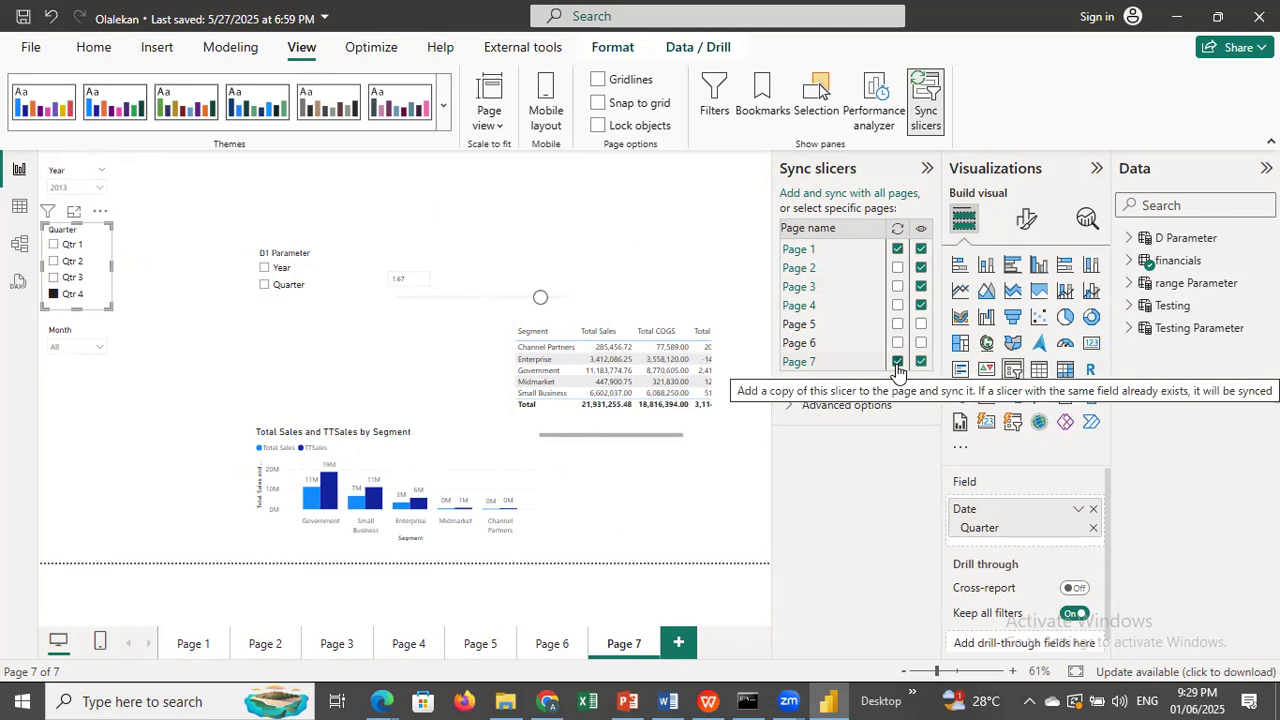
# Test the slicer sync by choosing Qtr 2 on Page 7 and Qtr 3 on Page 1, checking the other page each time.
pyautogui.click(55, 262)
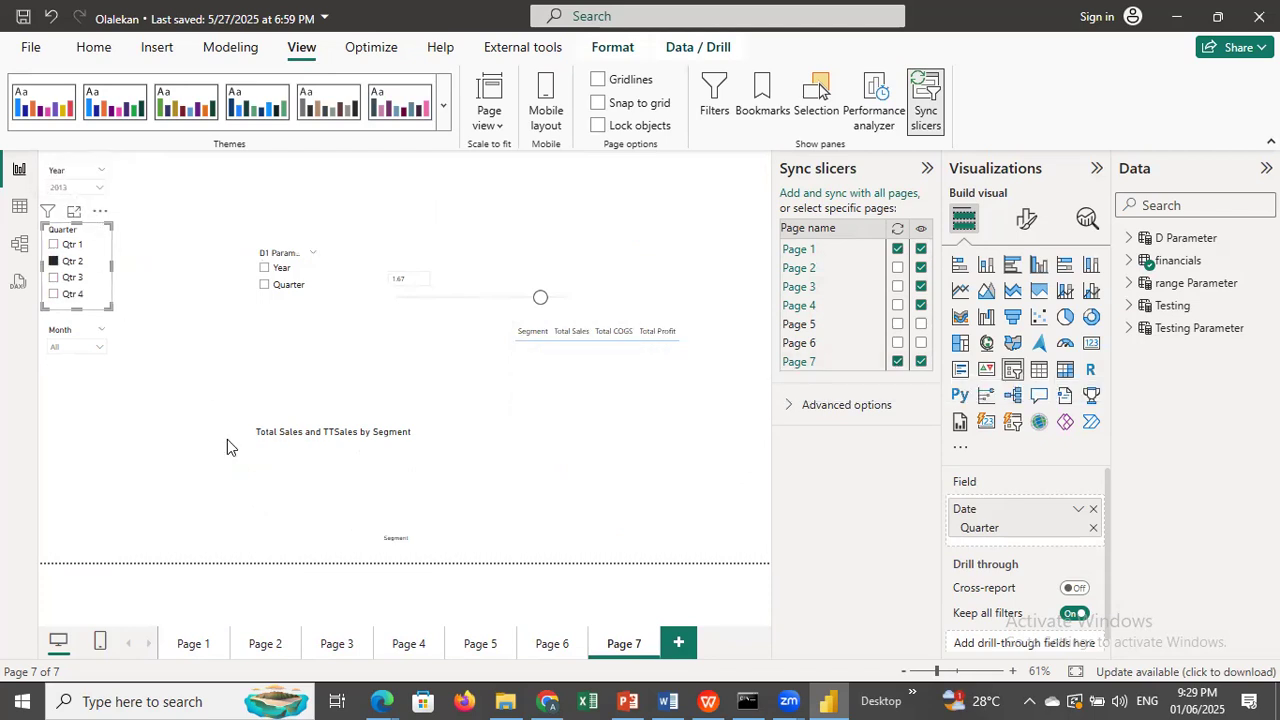
pyautogui.click(188, 643)
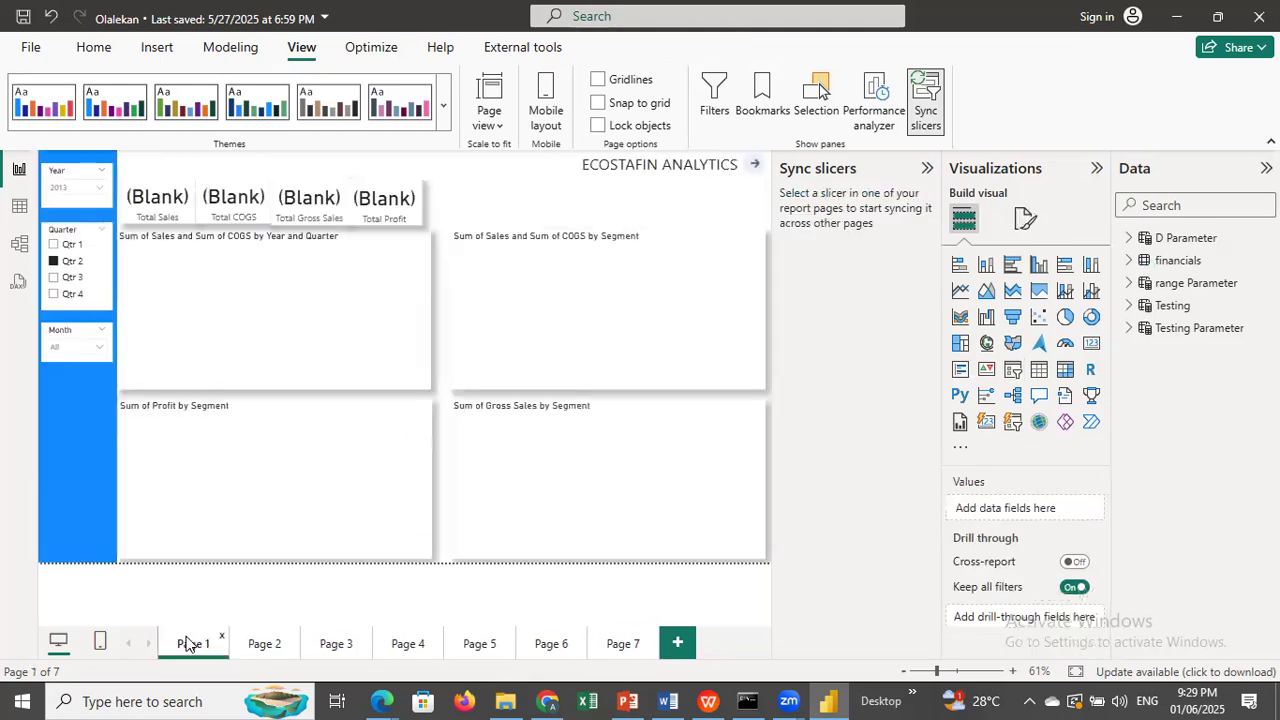
pyautogui.click(55, 280)
pyautogui.click(621, 644)
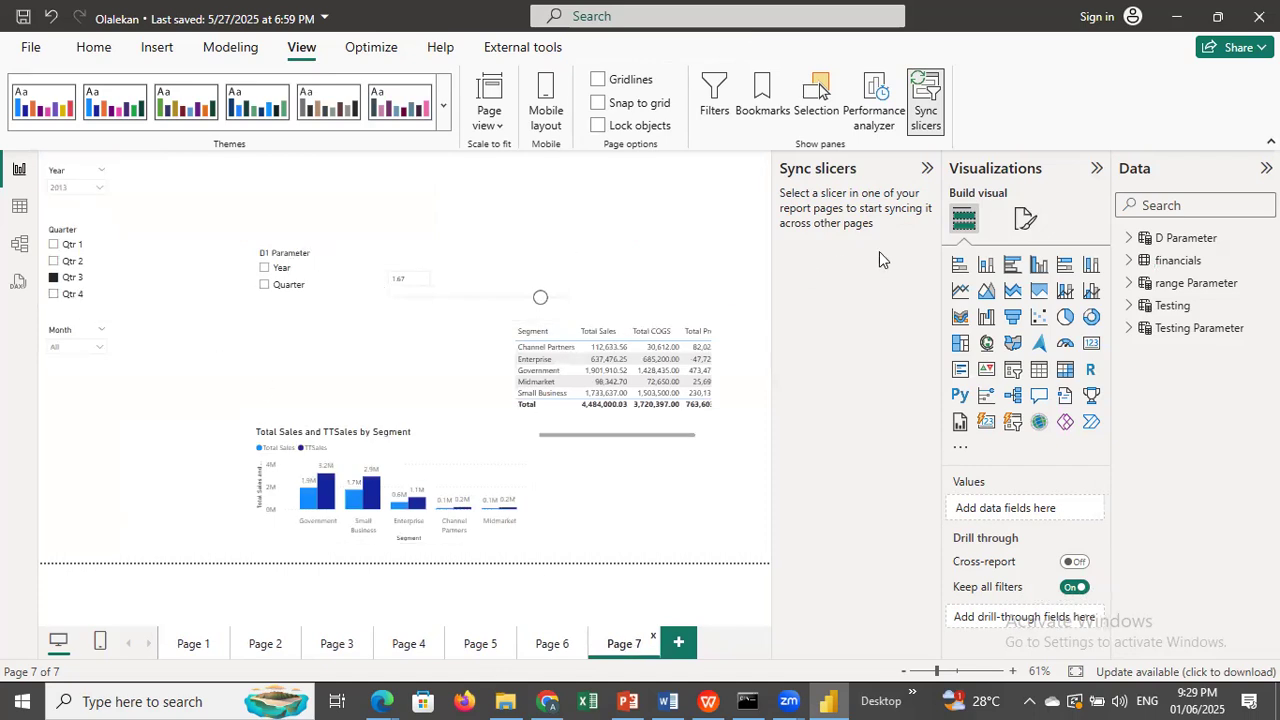
# Clear Qtr 3 from Page 7's Quarter slicer and close the Sync slicers settings.
pyautogui.click(54, 278)
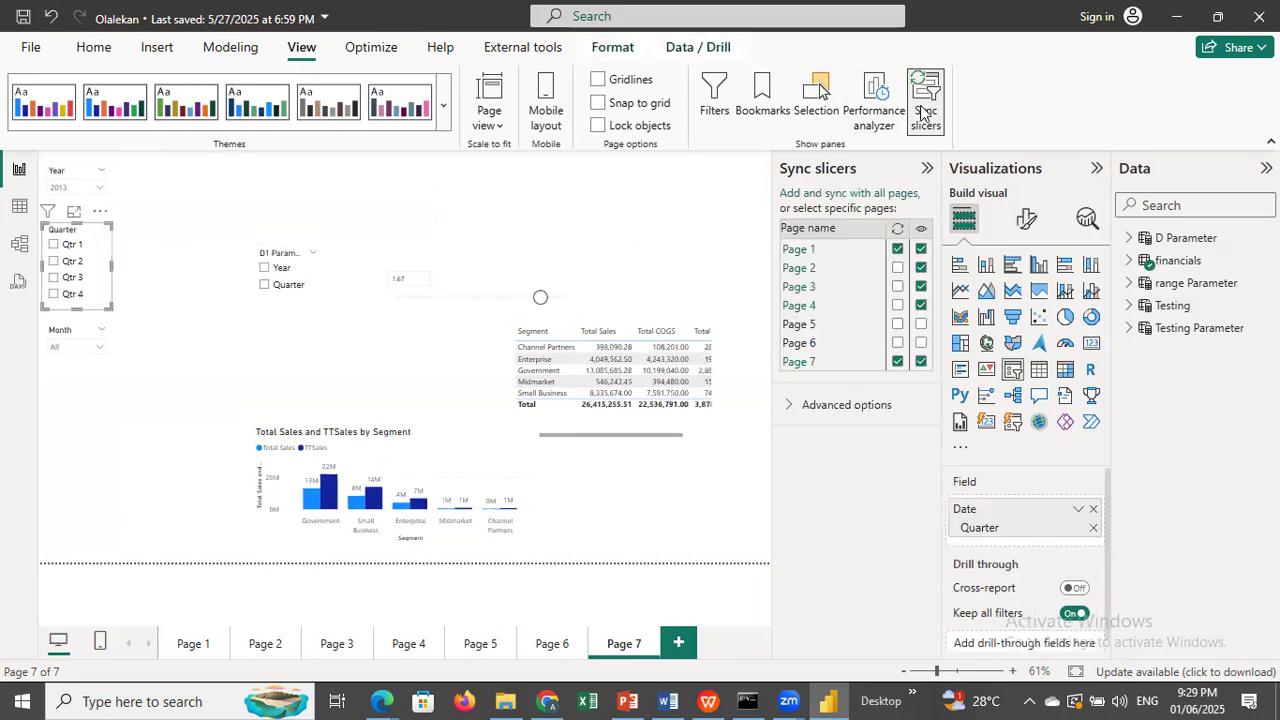
pyautogui.click(712, 95)
pyautogui.click(712, 95)
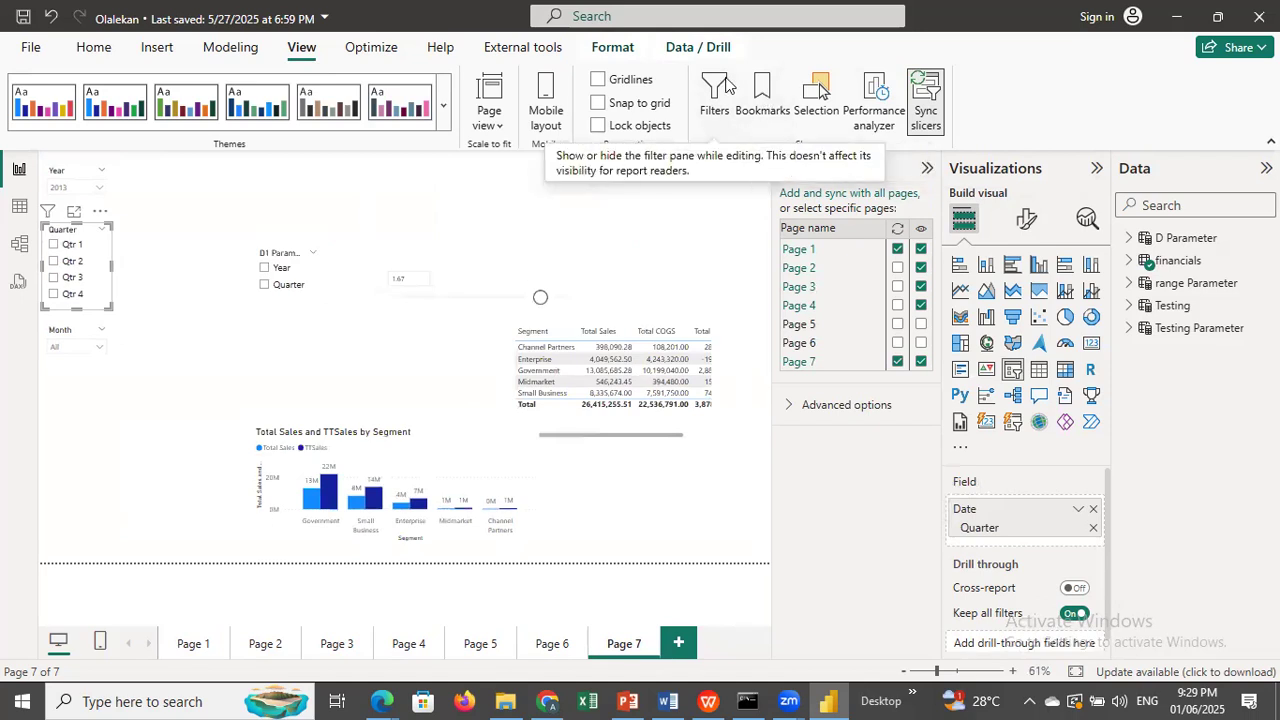
pyautogui.click(925, 118)
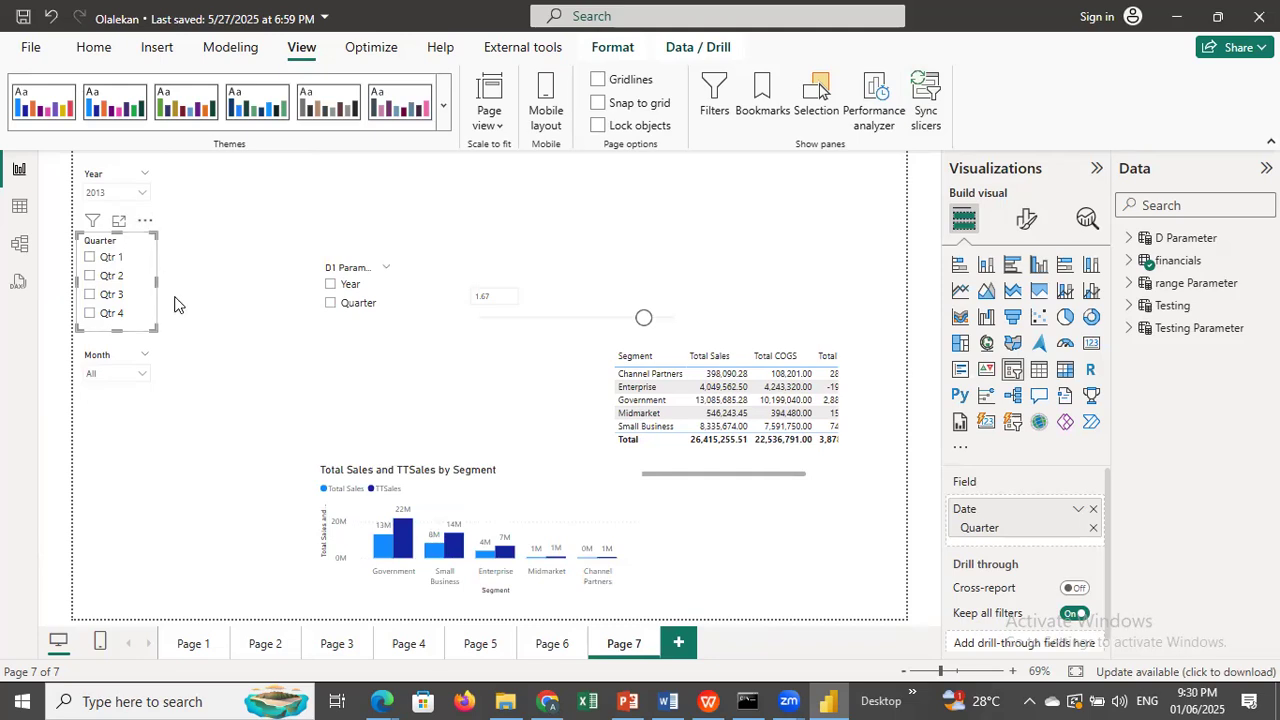
# Delete the Quarter, Year and Month slicers from Page 7.
pyautogui.press('Delete')
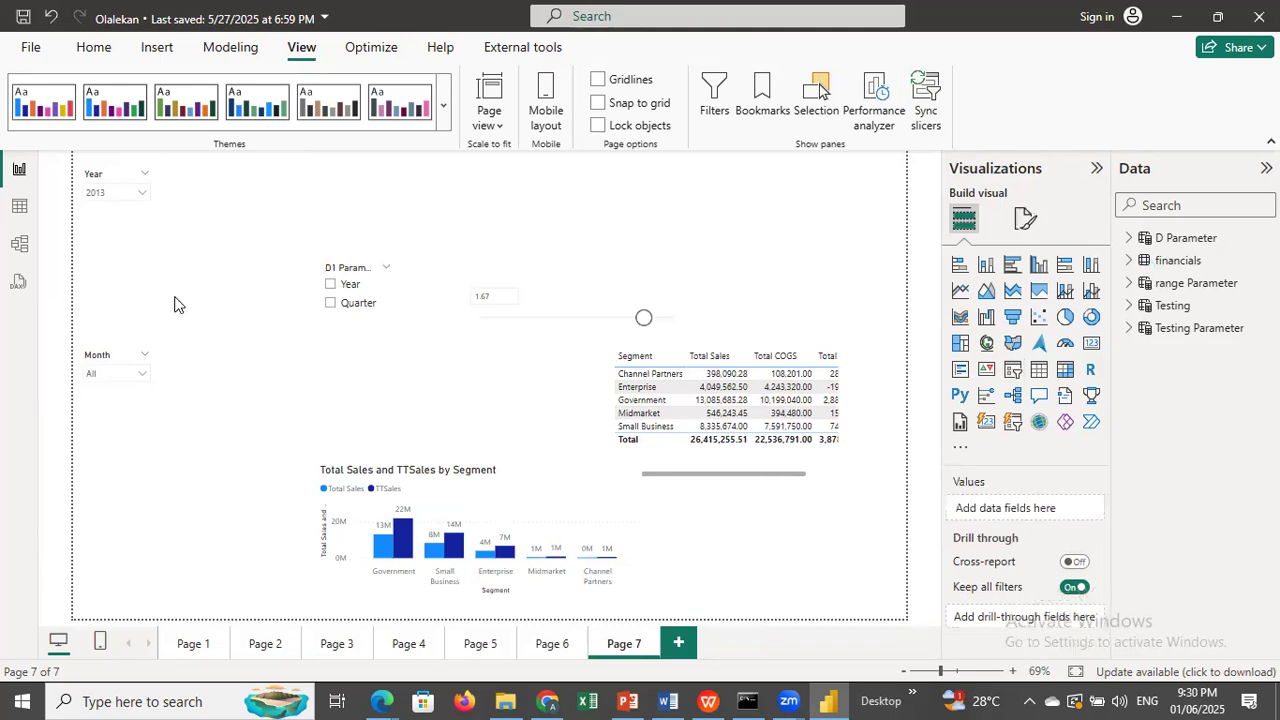
pyautogui.click(122, 216)
pyautogui.press('Delete')
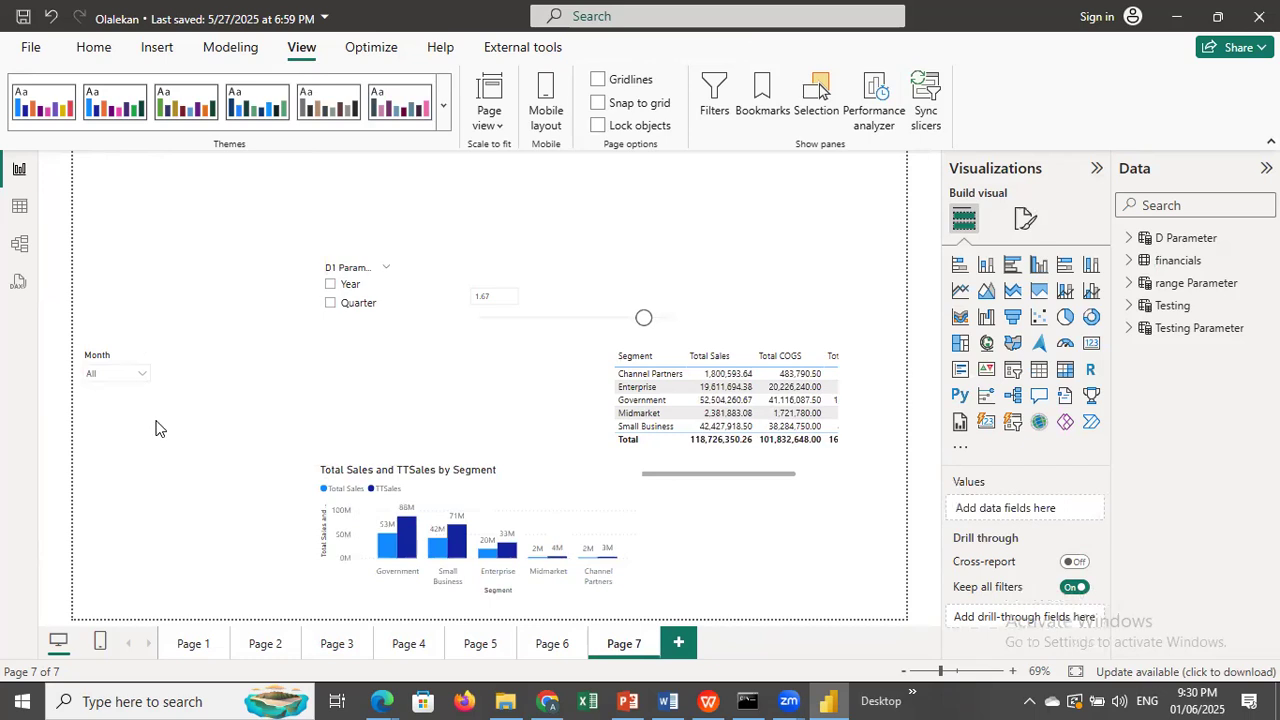
pyautogui.click(144, 373)
pyautogui.press('Delete')
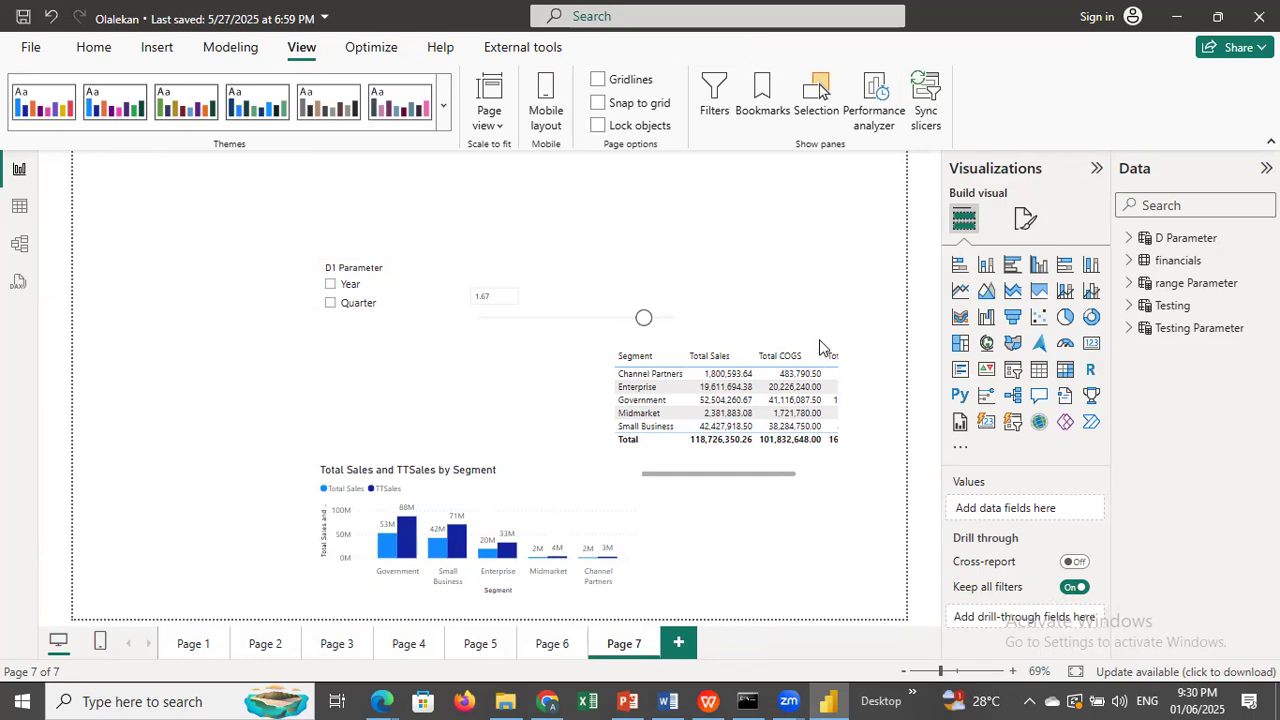
# Move the segment table to the left edge of the page and delete the D1 Parameter slicer and the numeric slider.
pyautogui.moveTo(816, 347); pyautogui.dragTo(267, 352)
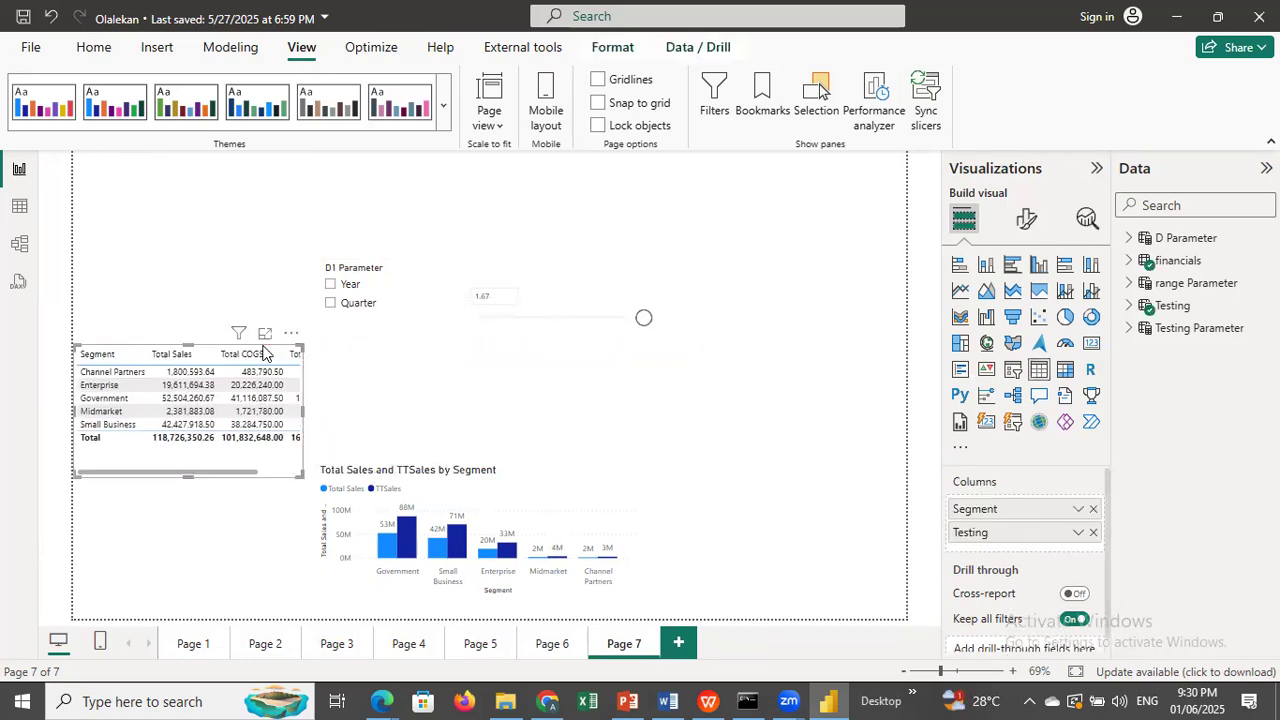
pyautogui.click(381, 288)
pyautogui.press('Delete')
pyautogui.click(603, 298)
pyautogui.press('Delete')
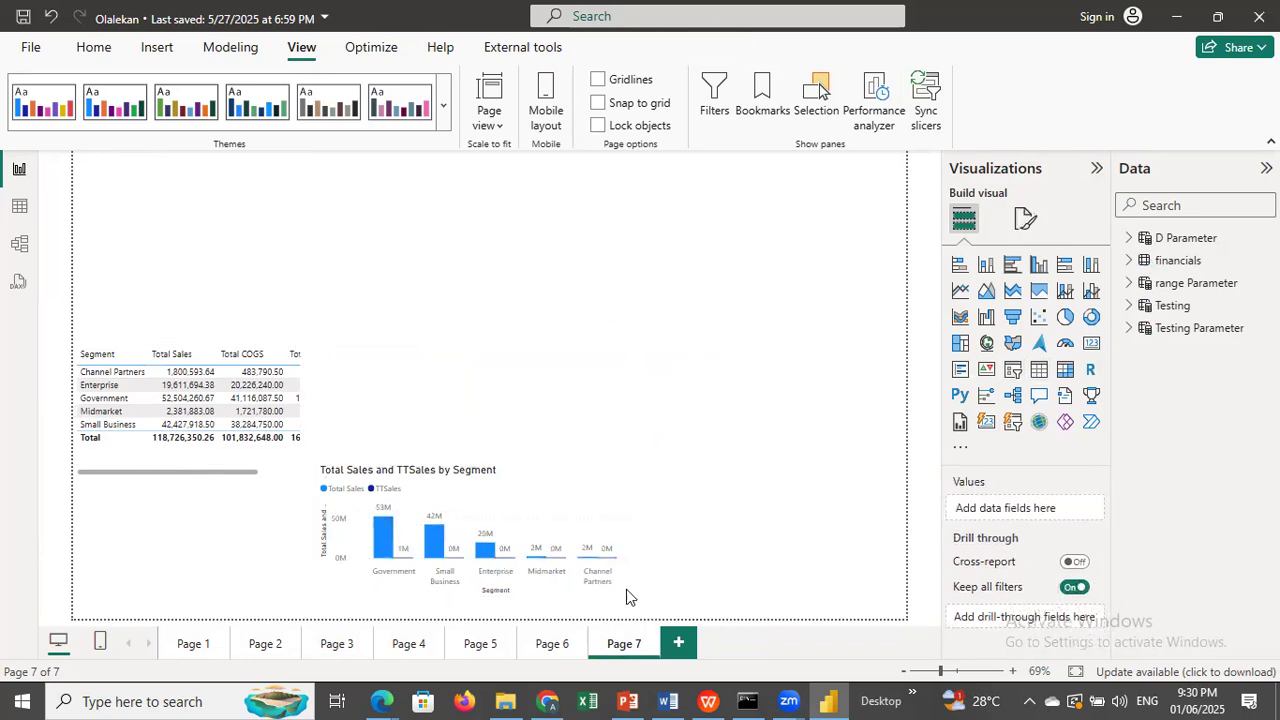
# Move the column chart up beside the segment table, widen and heighten the table to fit Total Profit, and make the chart taller.
pyautogui.moveTo(590, 560); pyautogui.dragTo(795, 379)
pyautogui.click(281, 462)
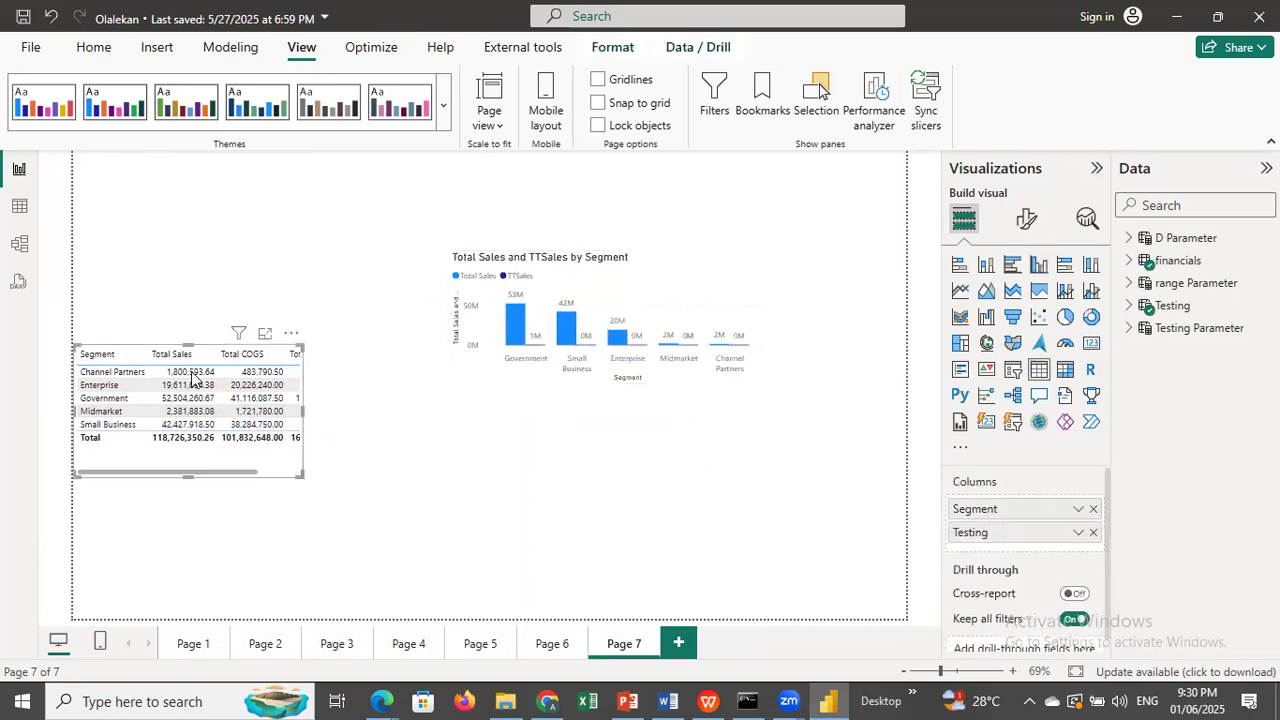
pyautogui.moveTo(191, 345); pyautogui.dragTo(252, 283)
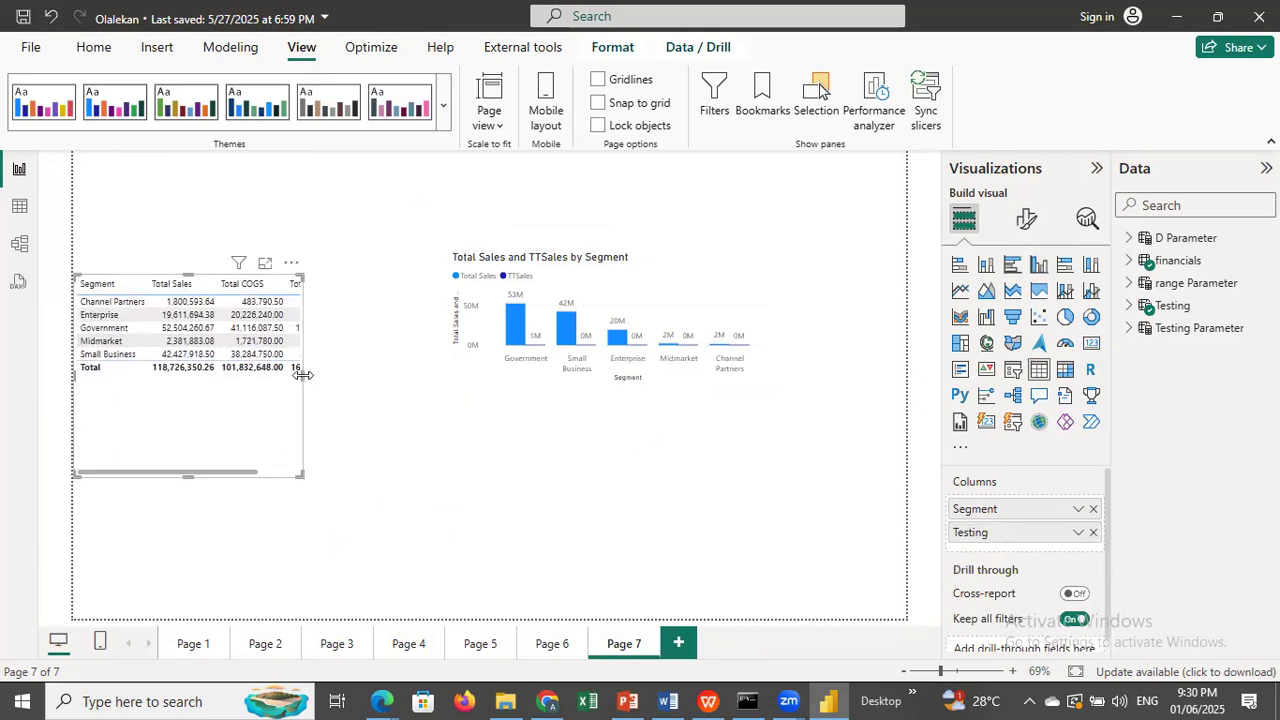
pyautogui.moveTo(302, 374); pyautogui.dragTo(378, 374)
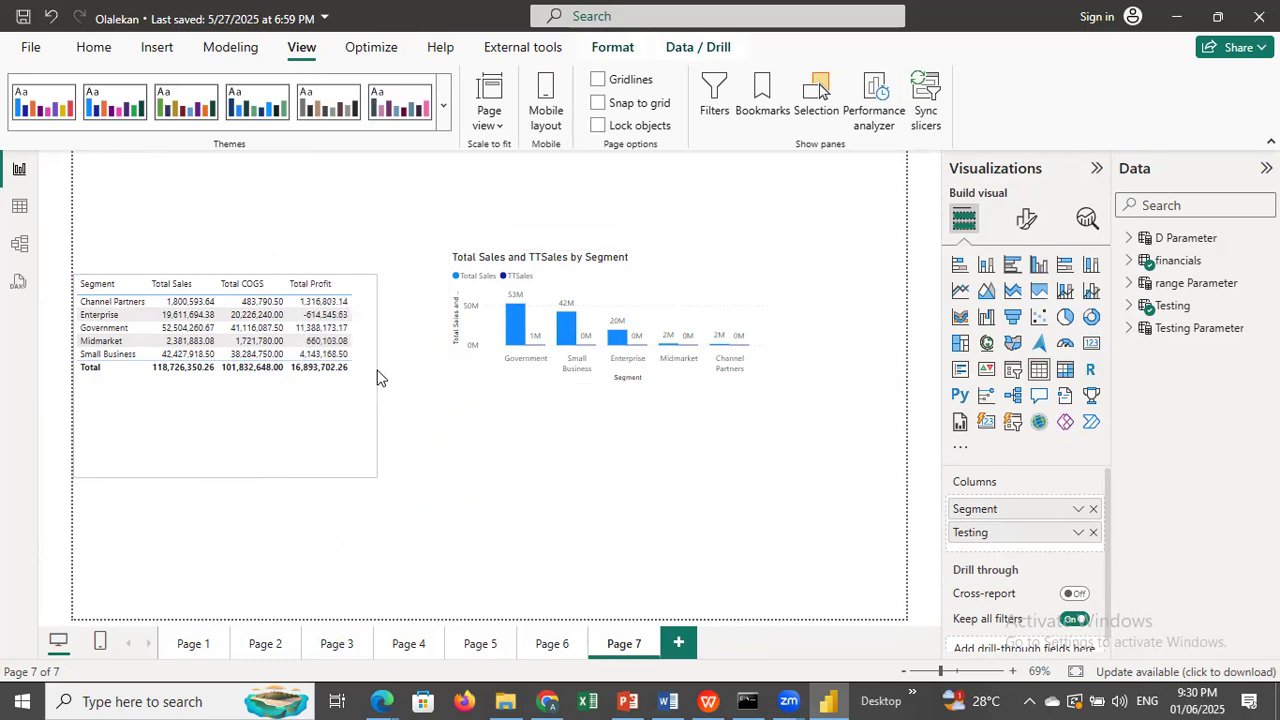
pyautogui.click(715, 297)
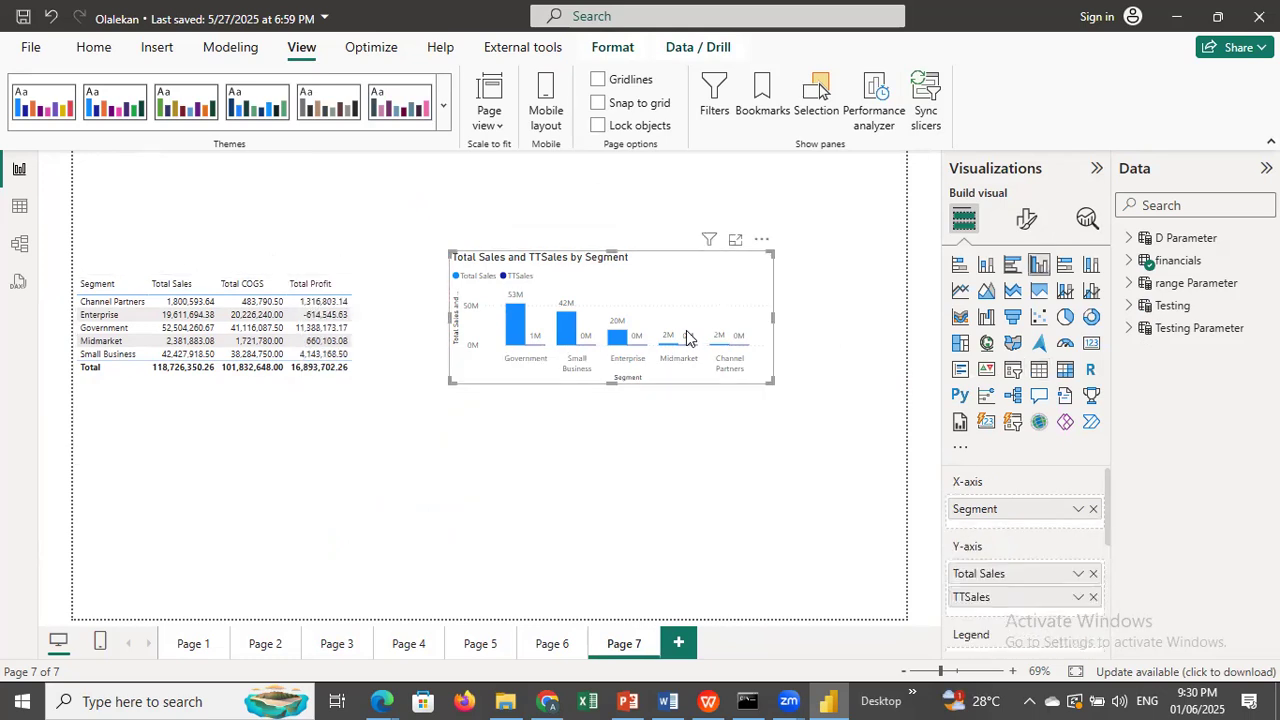
pyautogui.moveTo(614, 442); pyautogui.dragTo(615, 432)
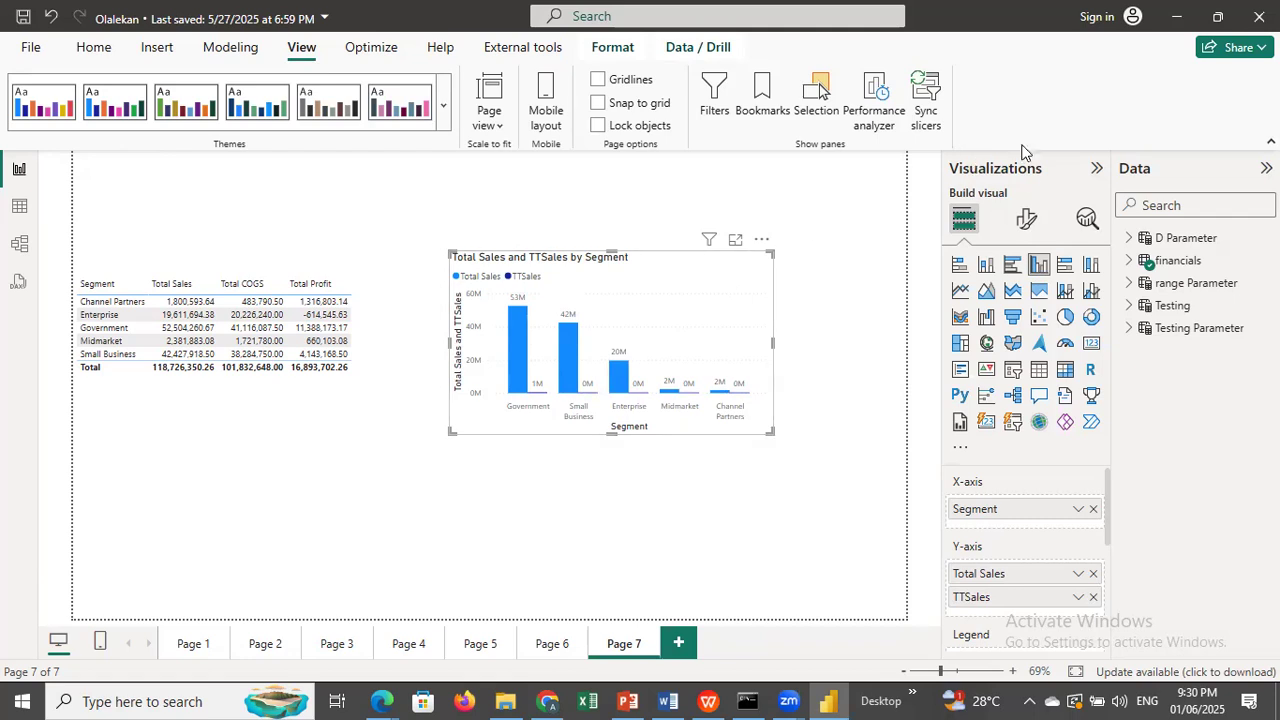
# Set the segment table's height to 283 and width to 499, matching the column chart's size properties.
pyautogui.click(1027, 222)
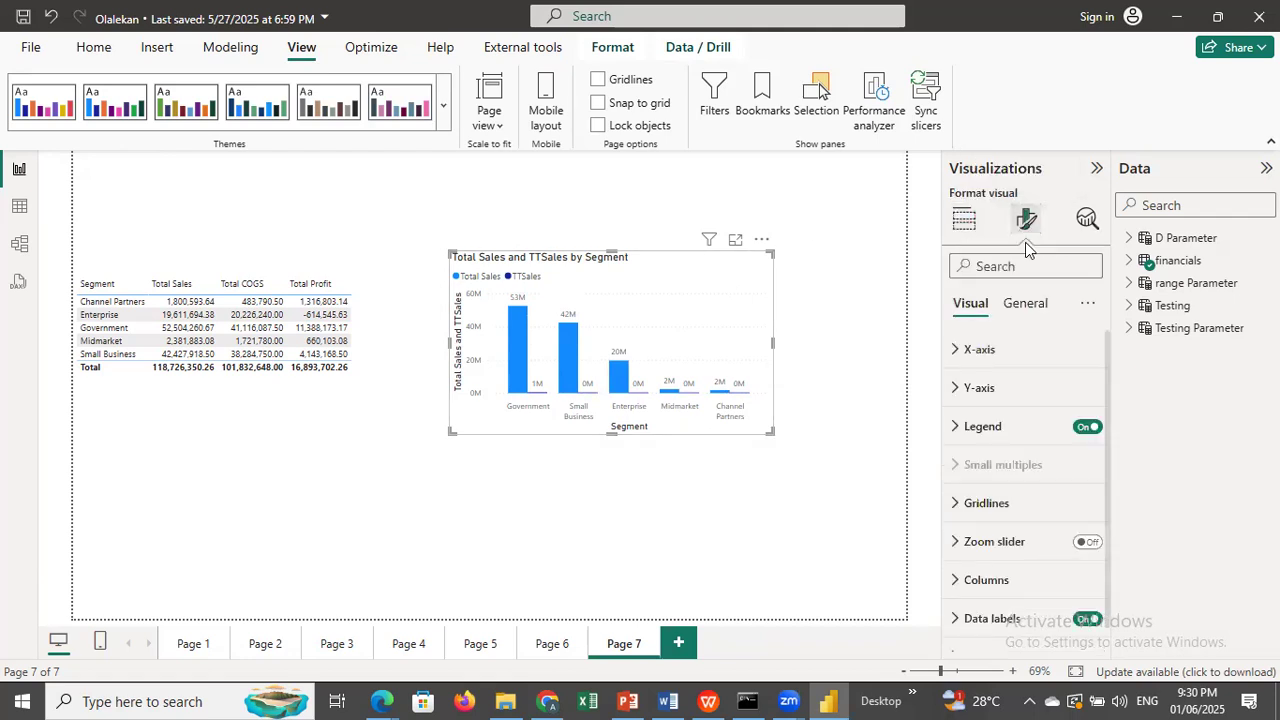
pyautogui.click(1022, 304)
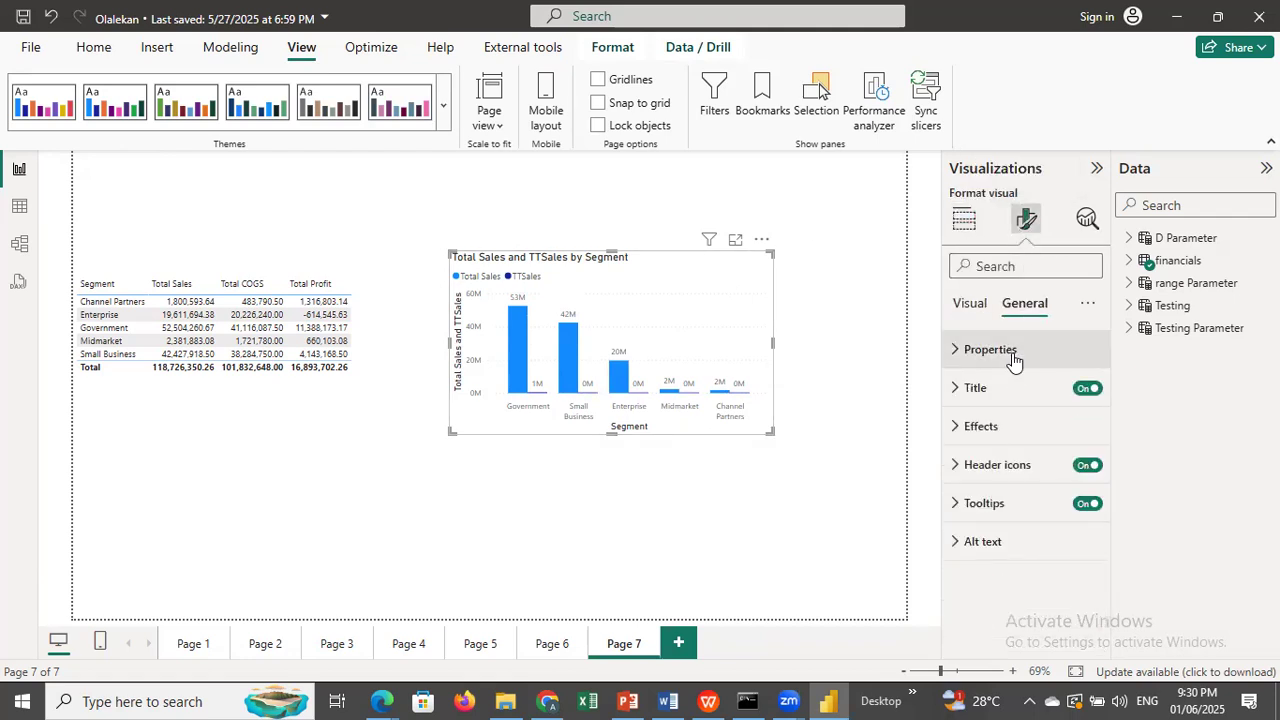
pyautogui.click(1010, 352)
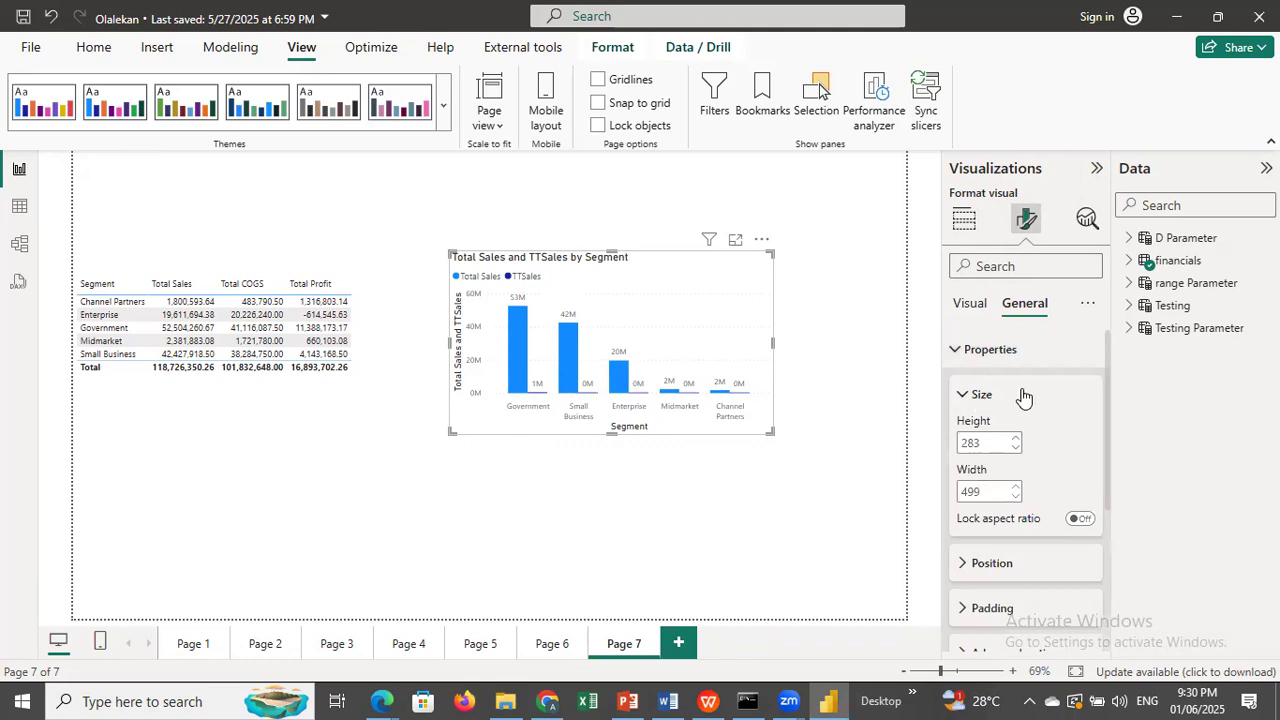
pyautogui.click(330, 395)
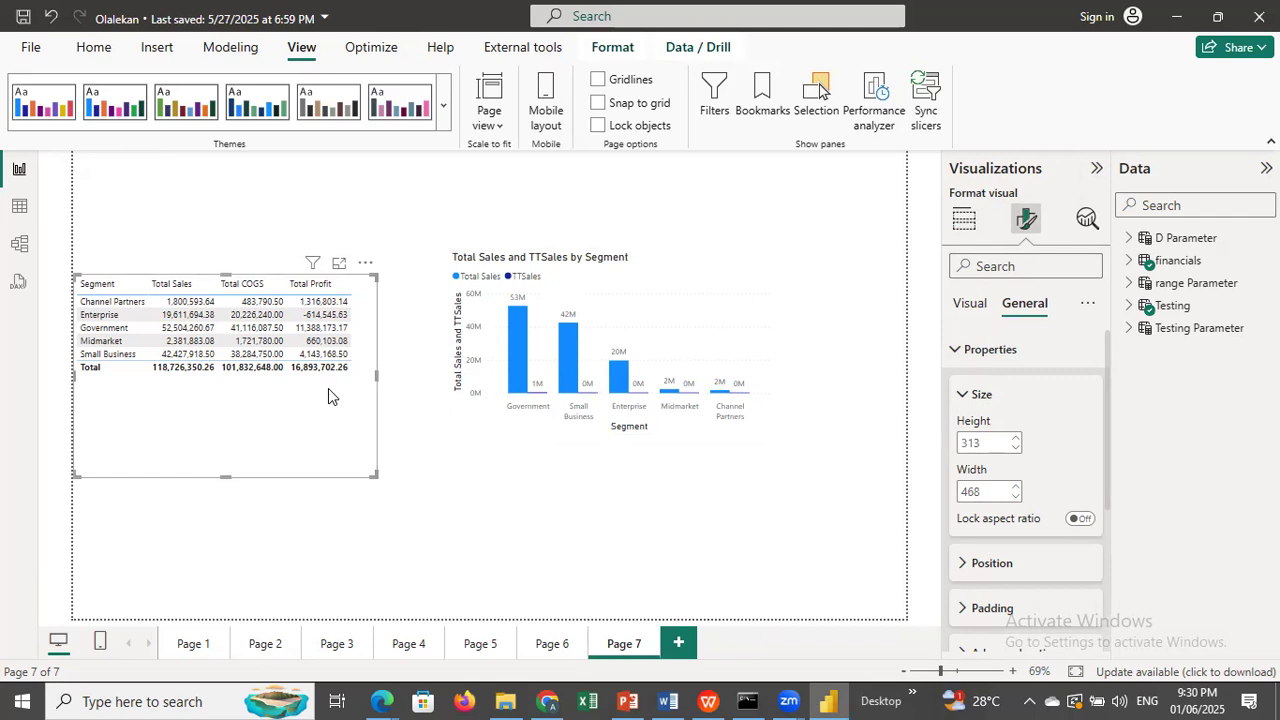
pyautogui.moveTo(226, 477); pyautogui.dragTo(229, 426)
pyautogui.click(990, 441)
pyautogui.write('28')
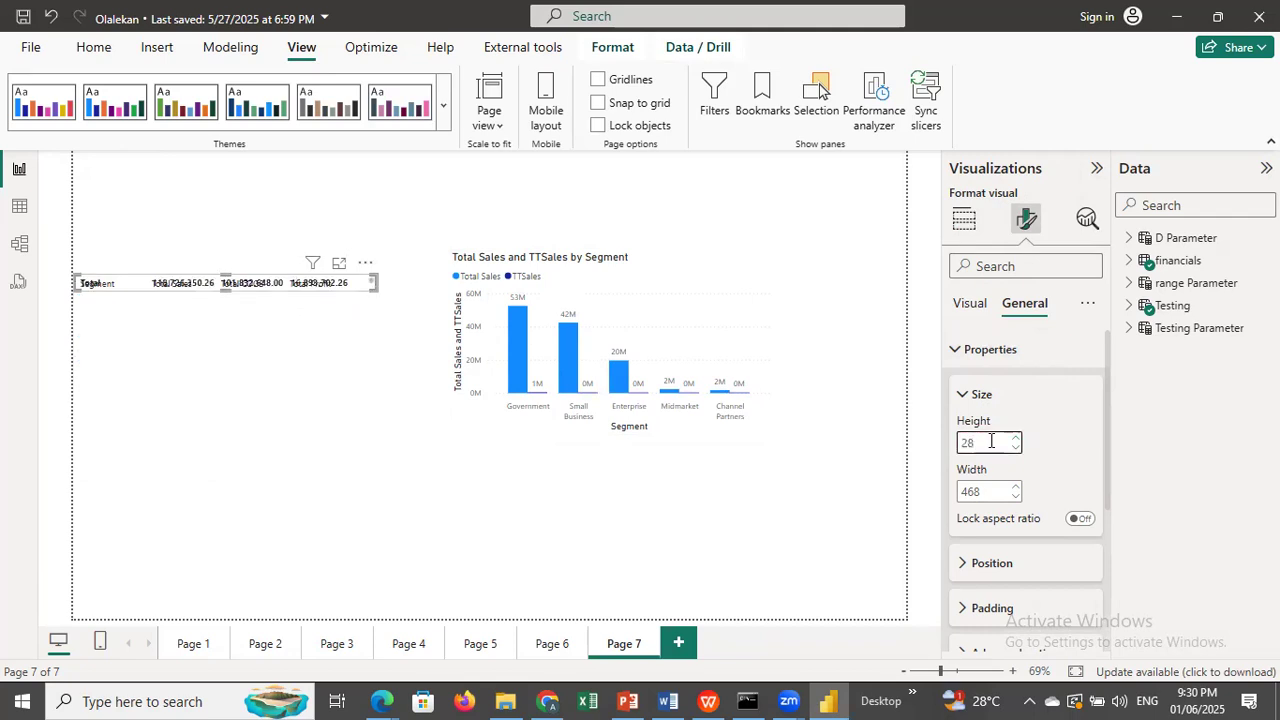
pyautogui.write('3')
pyautogui.click(995, 490)
pyautogui.write('499')
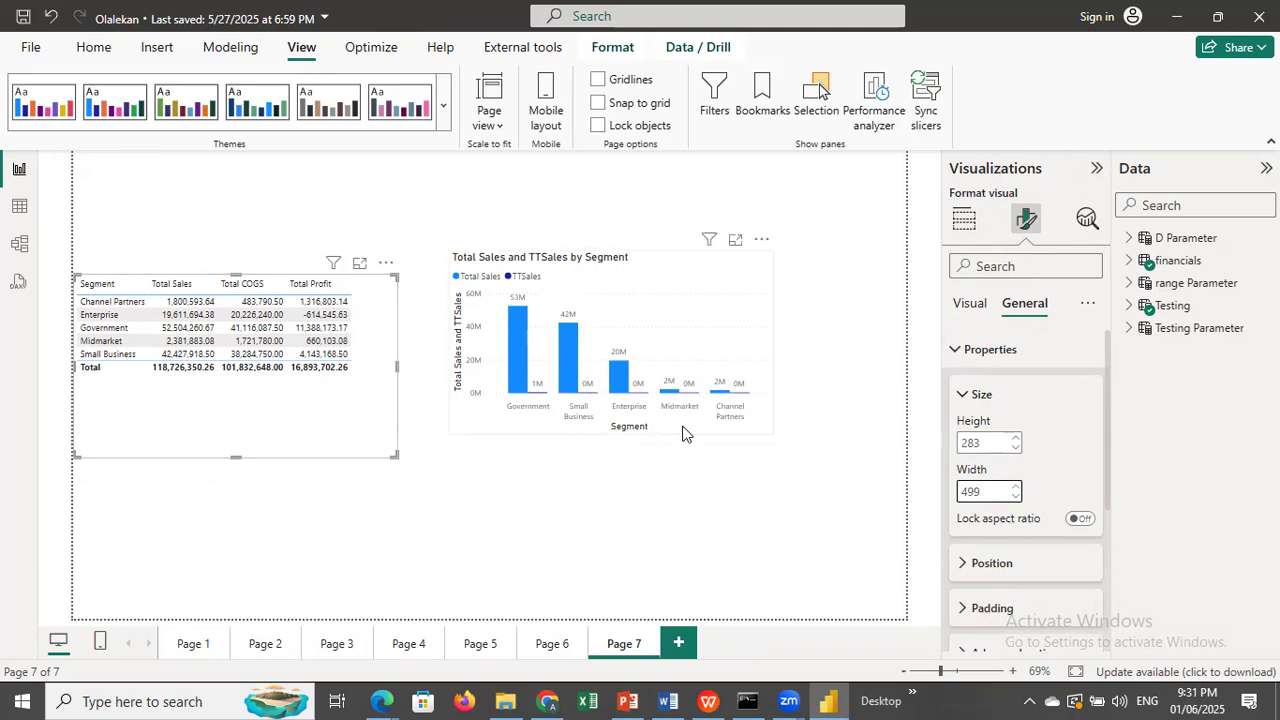
# Move the column chart farther from the segment table, level with its top edge, and display the report's bookmarks.
pyautogui.moveTo(733, 330); pyautogui.dragTo(791, 353)
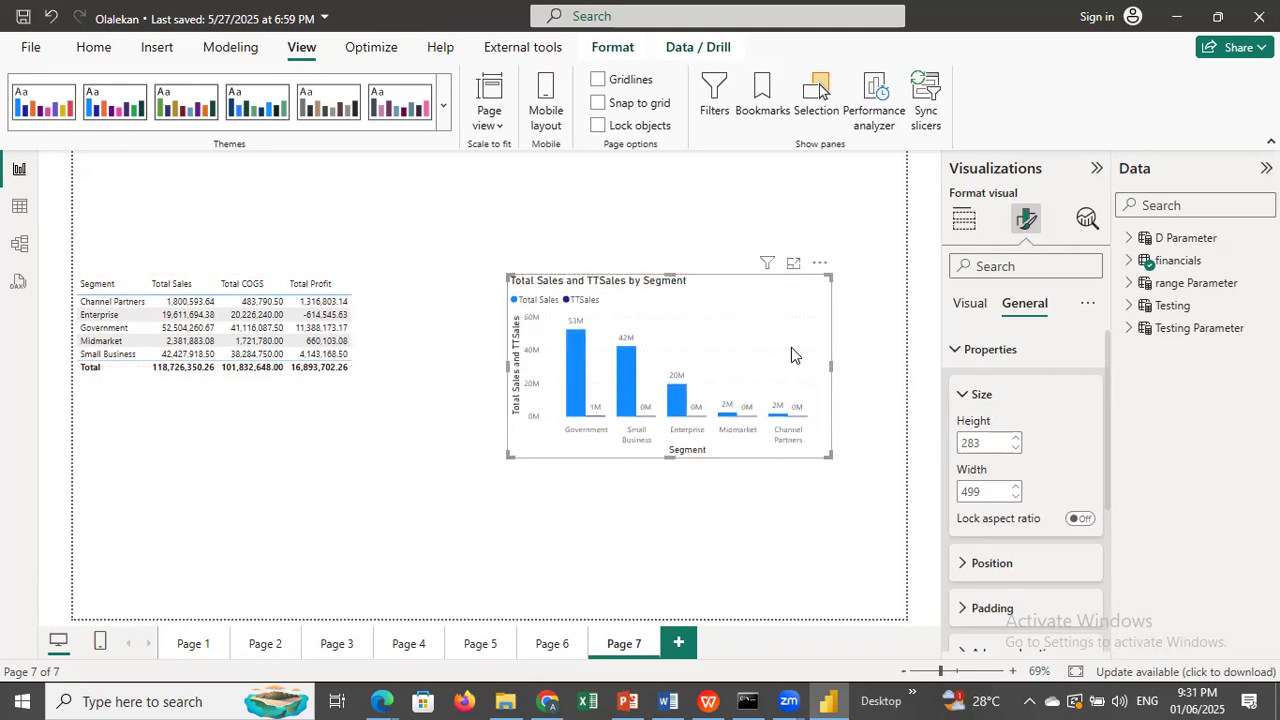
pyautogui.click(431, 454)
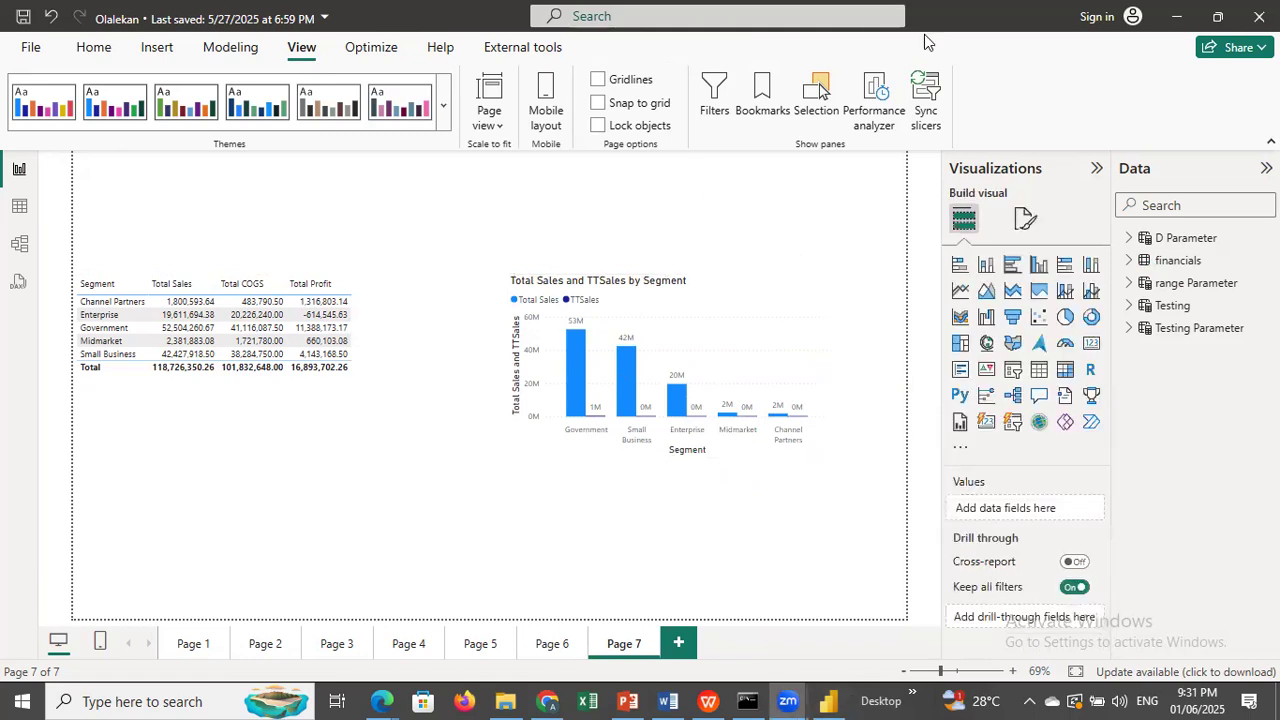
pyautogui.click(762, 95)
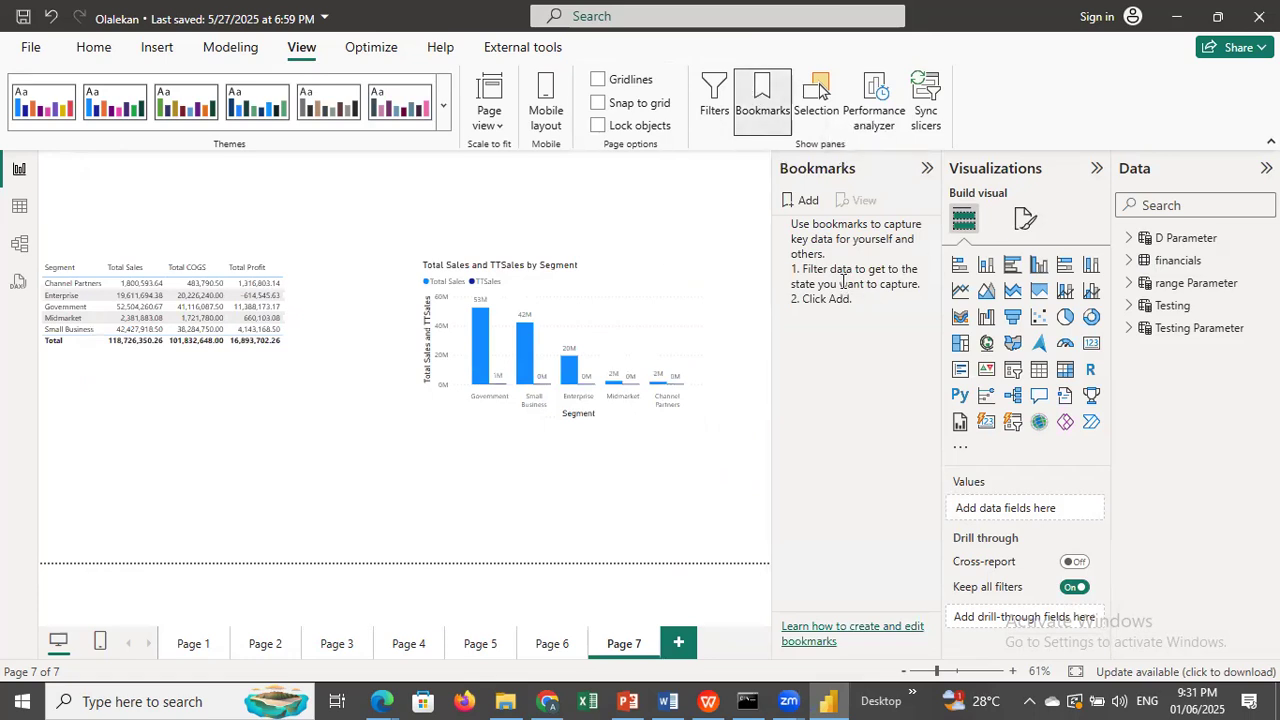
# Insert a blank button and place it above the segment table.
pyautogui.click(162, 50)
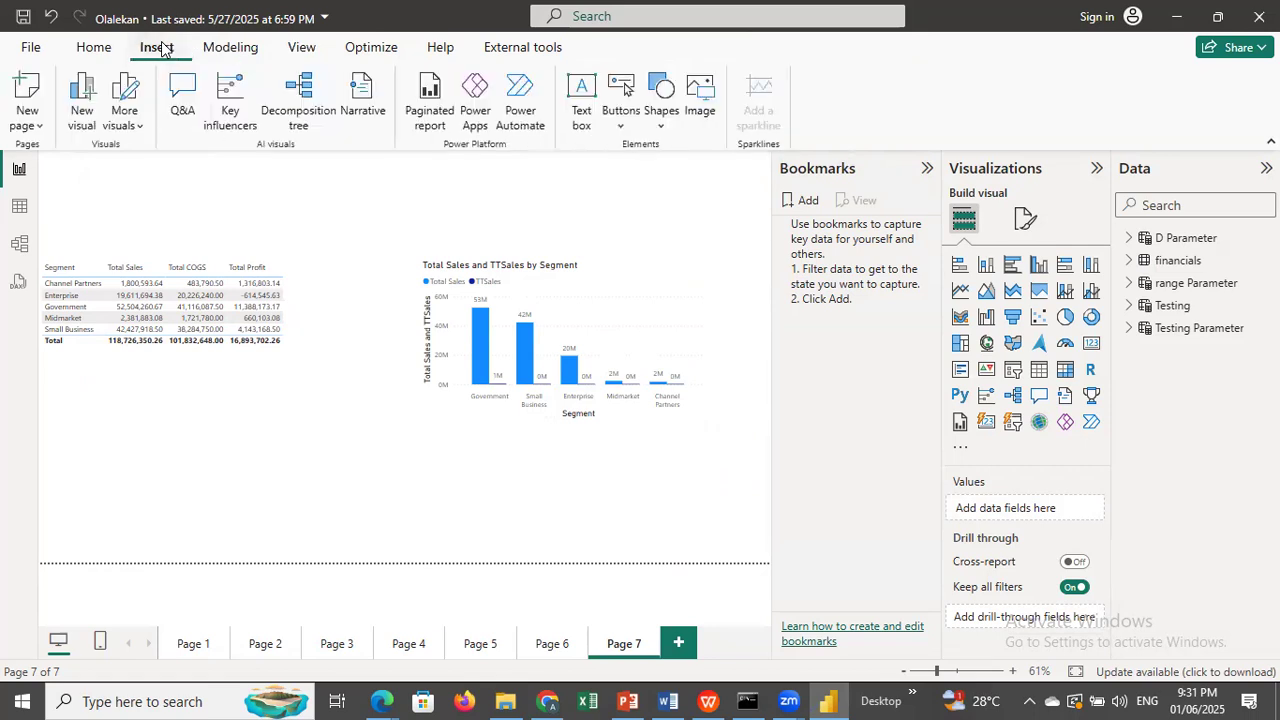
pyautogui.click(663, 127)
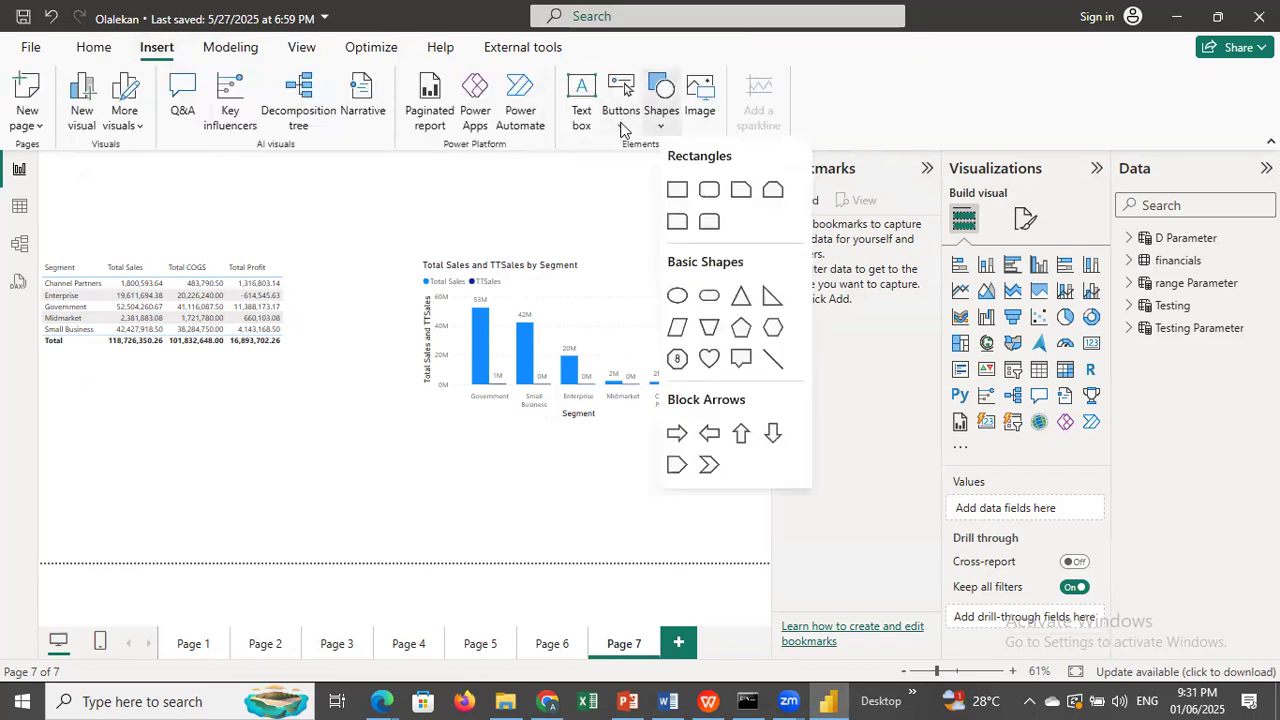
pyautogui.click(620, 127)
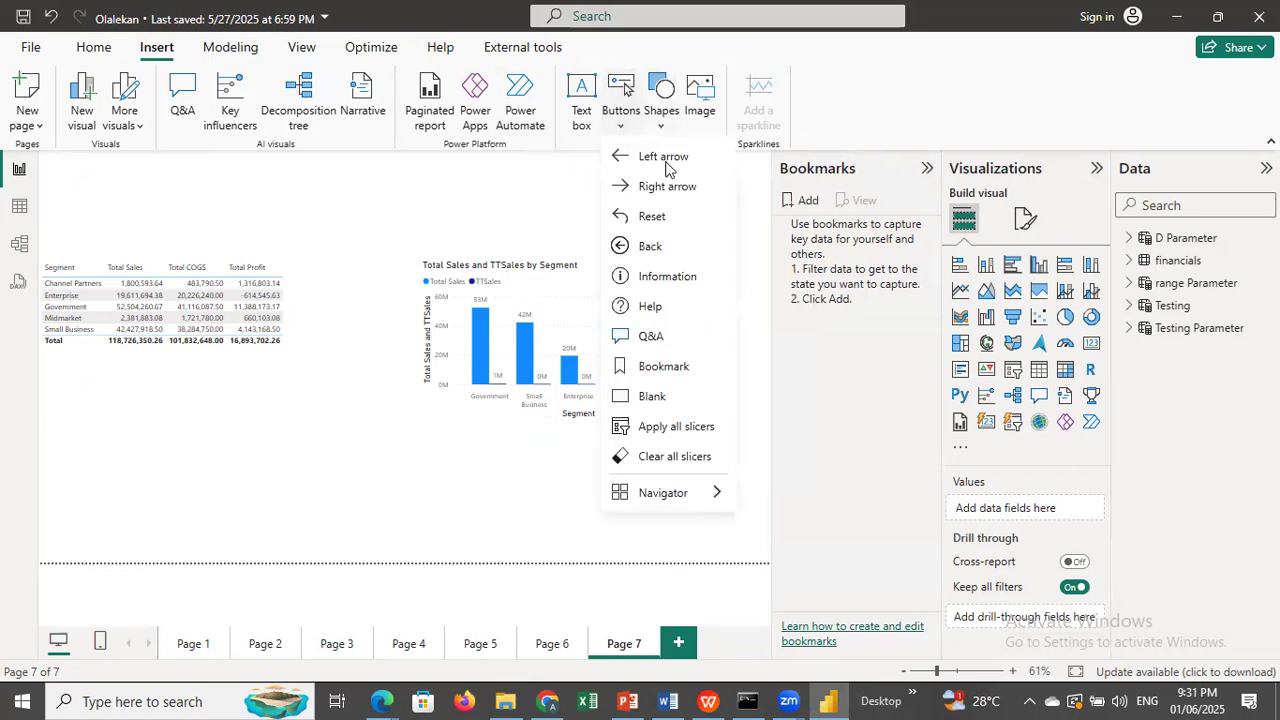
pyautogui.click(652, 397)
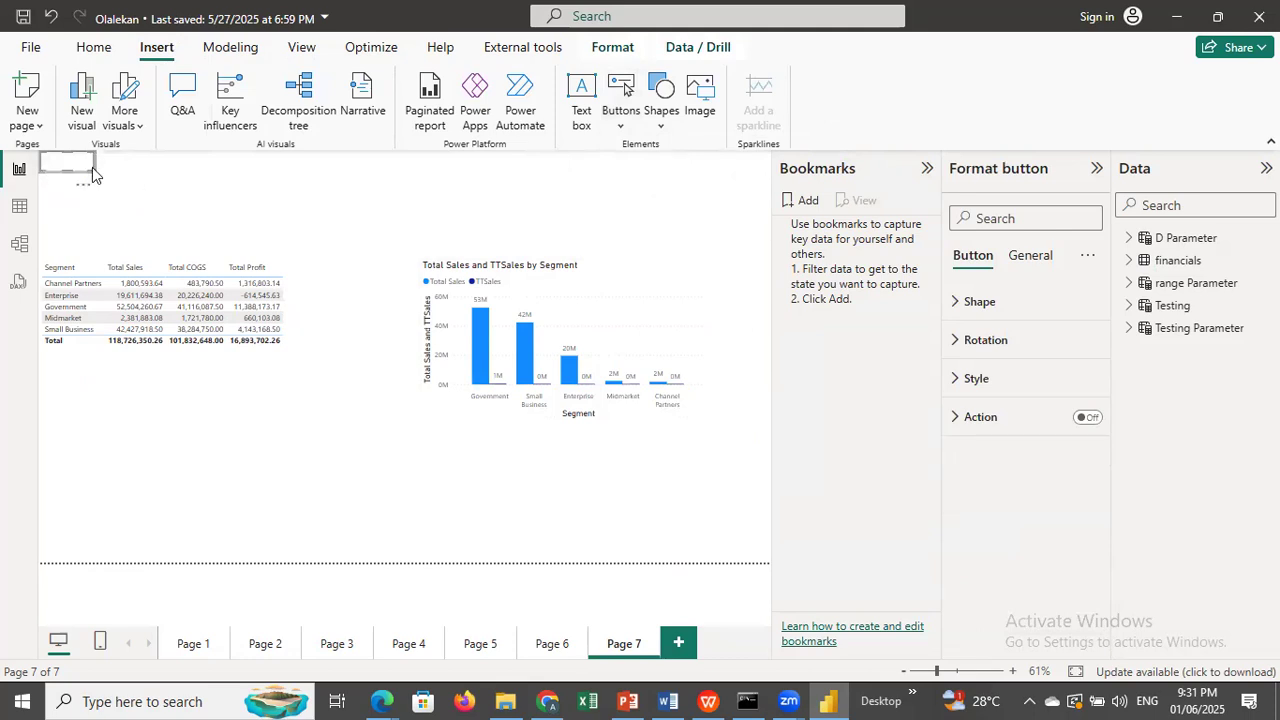
pyautogui.moveTo(84, 166); pyautogui.dragTo(225, 211)
# Duplicate the blank button and place the copy to the right of the original at the same height.
pyautogui.click(88, 48)
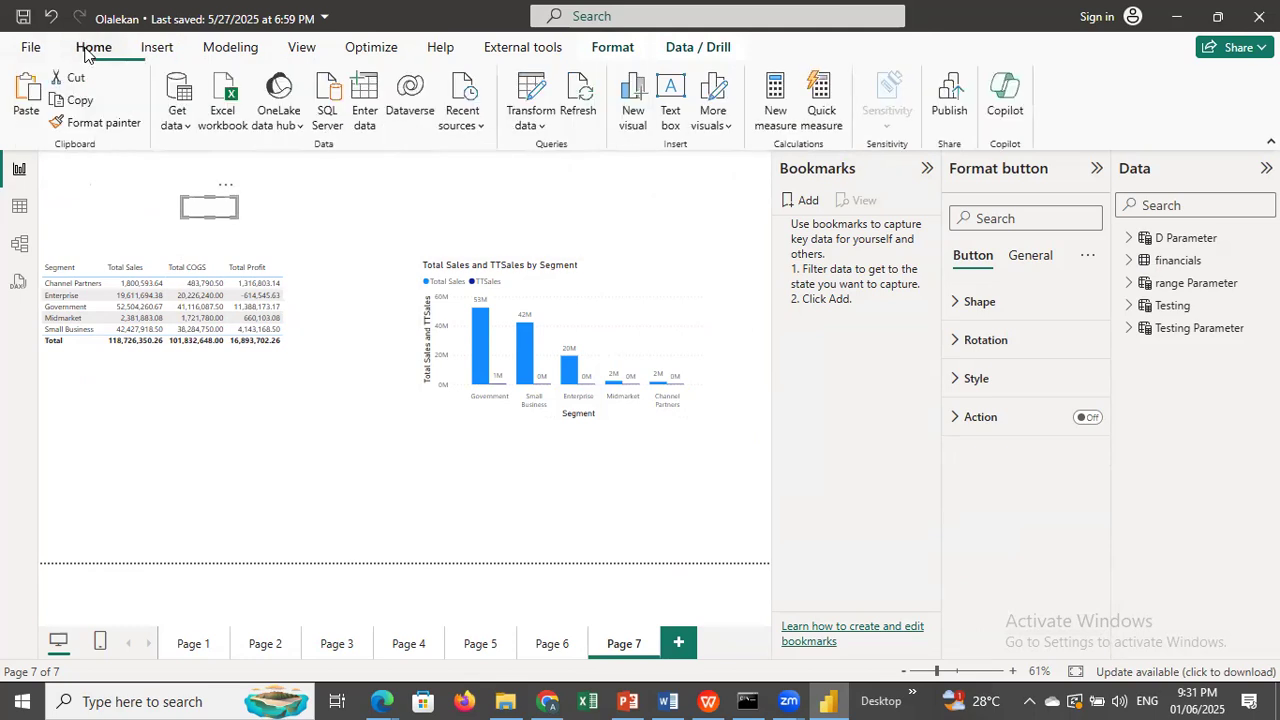
pyautogui.click(93, 102)
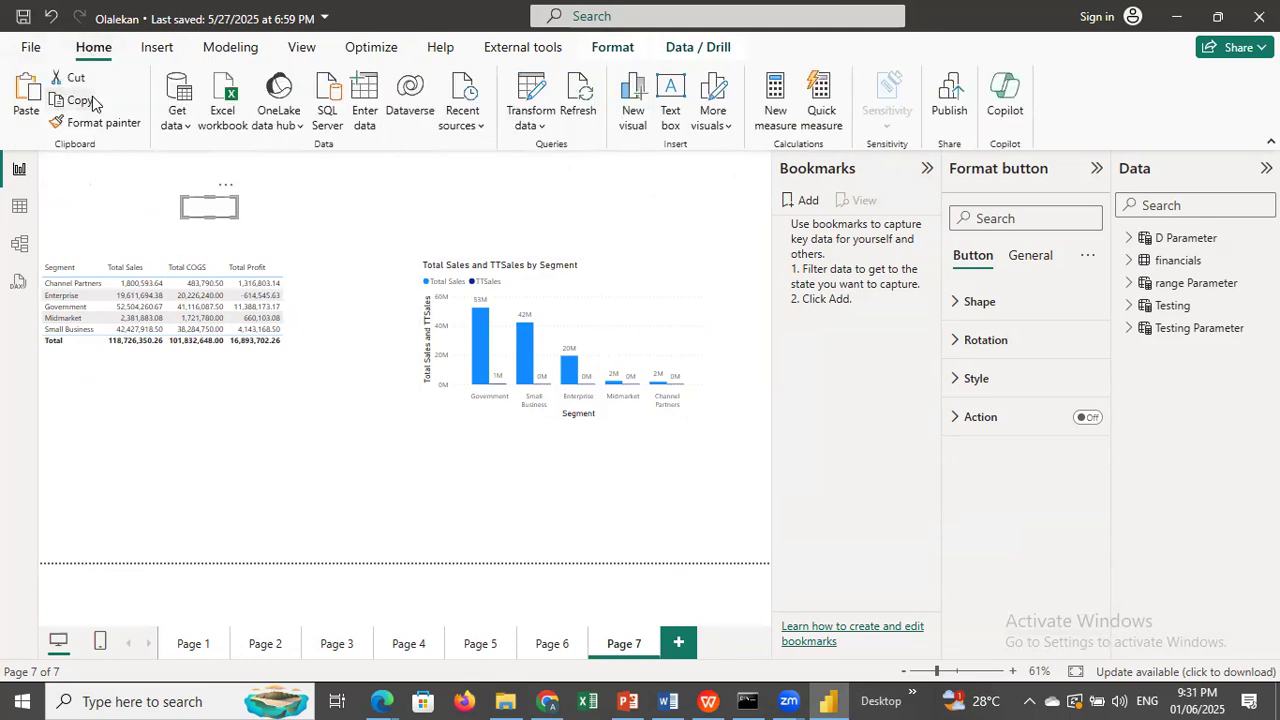
pyautogui.click(26, 102)
pyautogui.moveTo(213, 215); pyautogui.dragTo(325, 217)
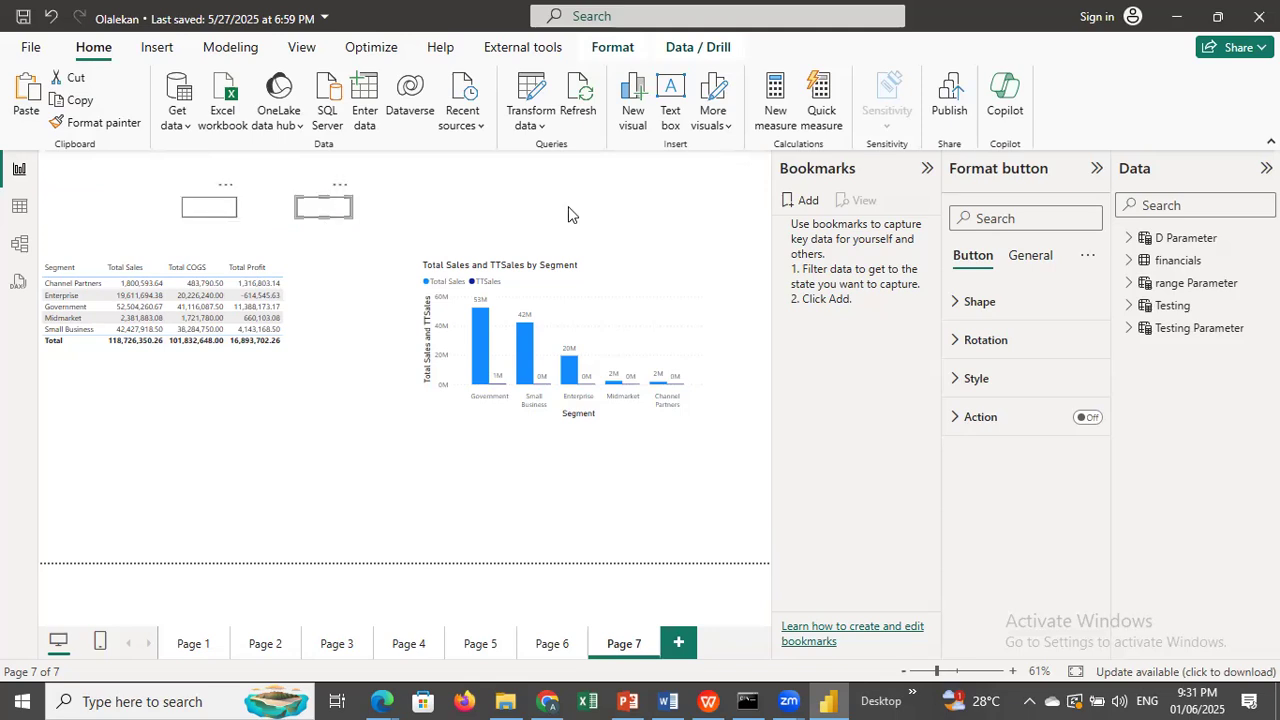
# Turn on text for the first button's default style and set it to Matrix.
pyautogui.click(223, 210)
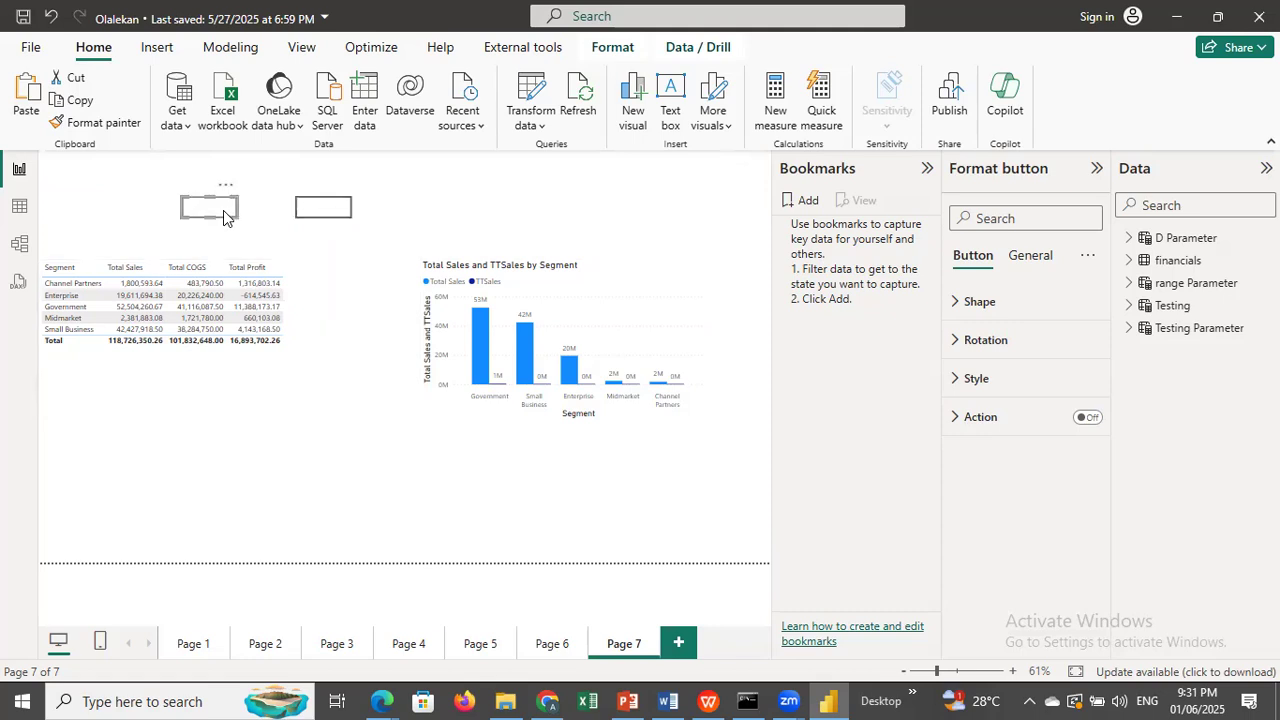
pyautogui.click(990, 387)
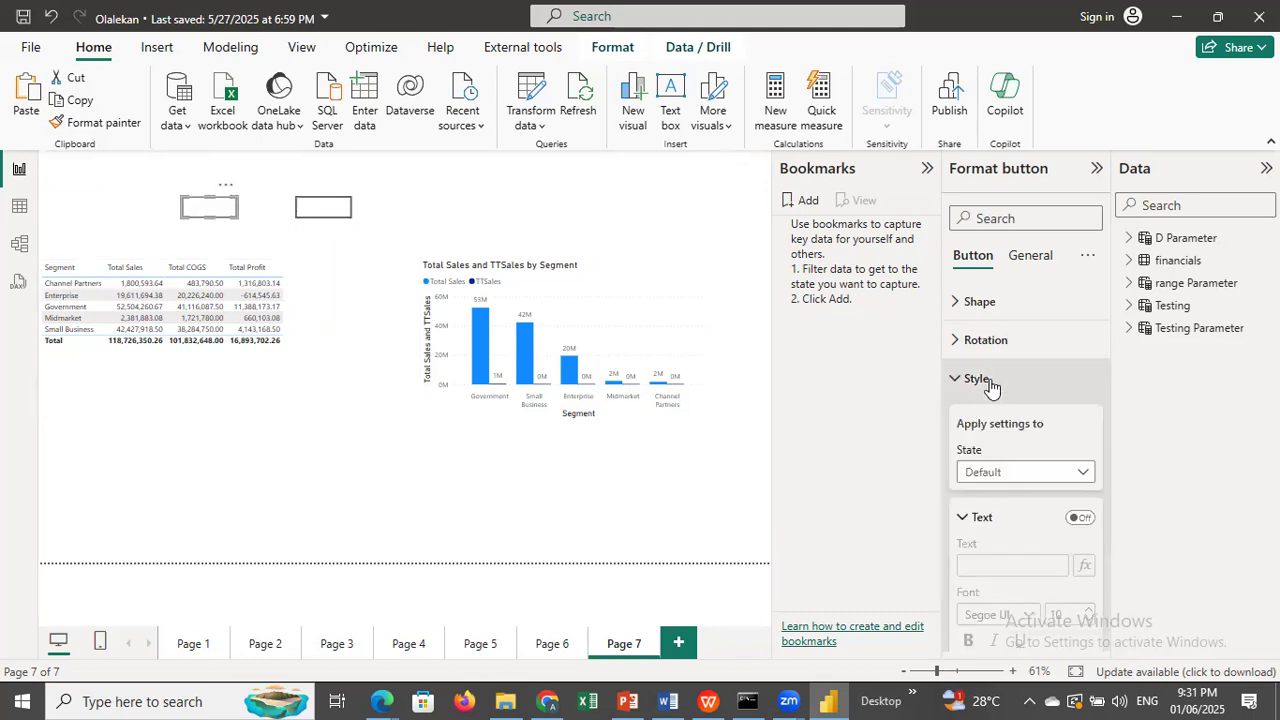
pyautogui.scroll(-3, 1106, 394)
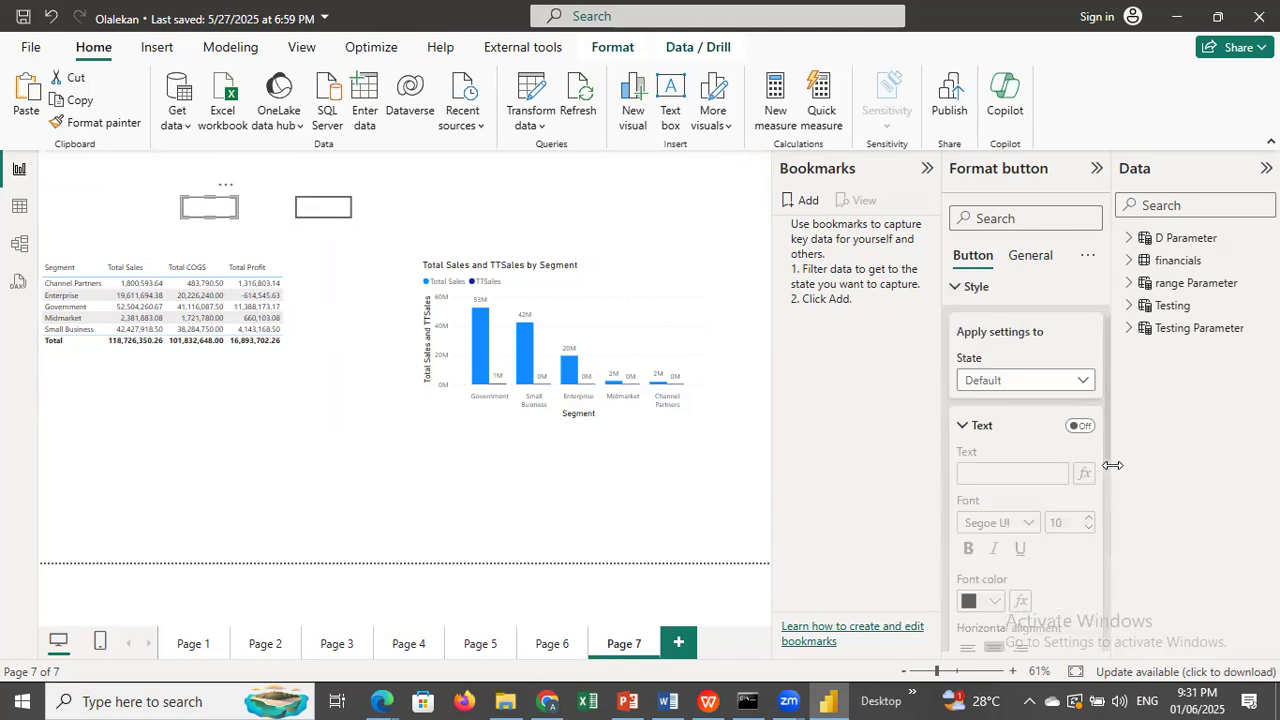
pyautogui.moveTo(1106, 403); pyautogui.dragTo(1106, 362)
pyautogui.click(1077, 352)
pyautogui.click(995, 399)
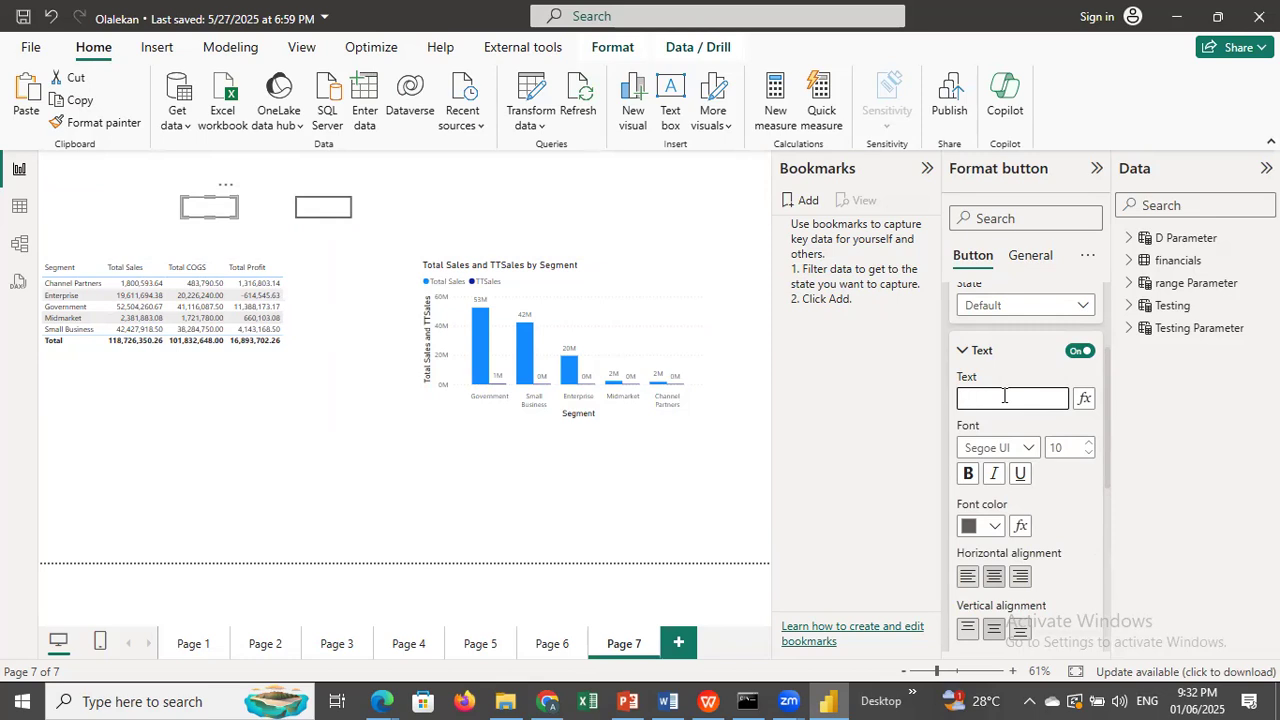
pyautogui.write('Matrix')
# Turn on text for the second button and set it to Bar Chart.
pyautogui.click(324, 216)
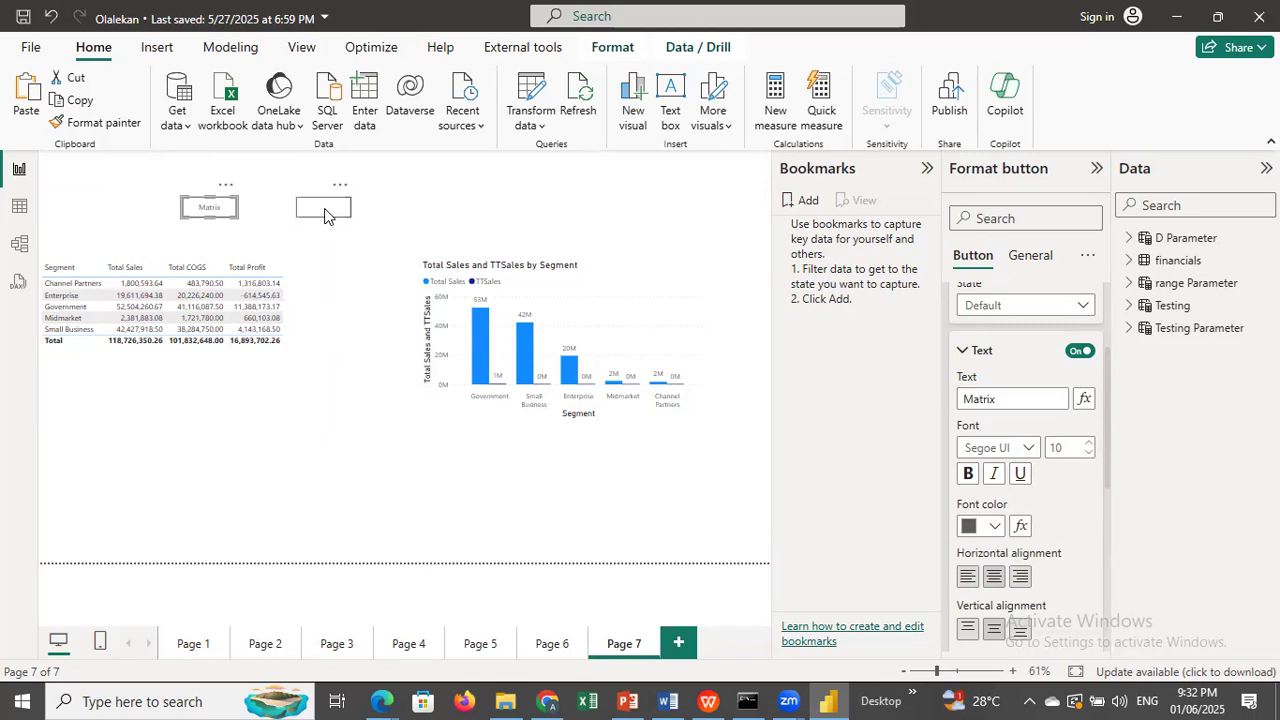
pyautogui.click(1072, 352)
pyautogui.click(987, 401)
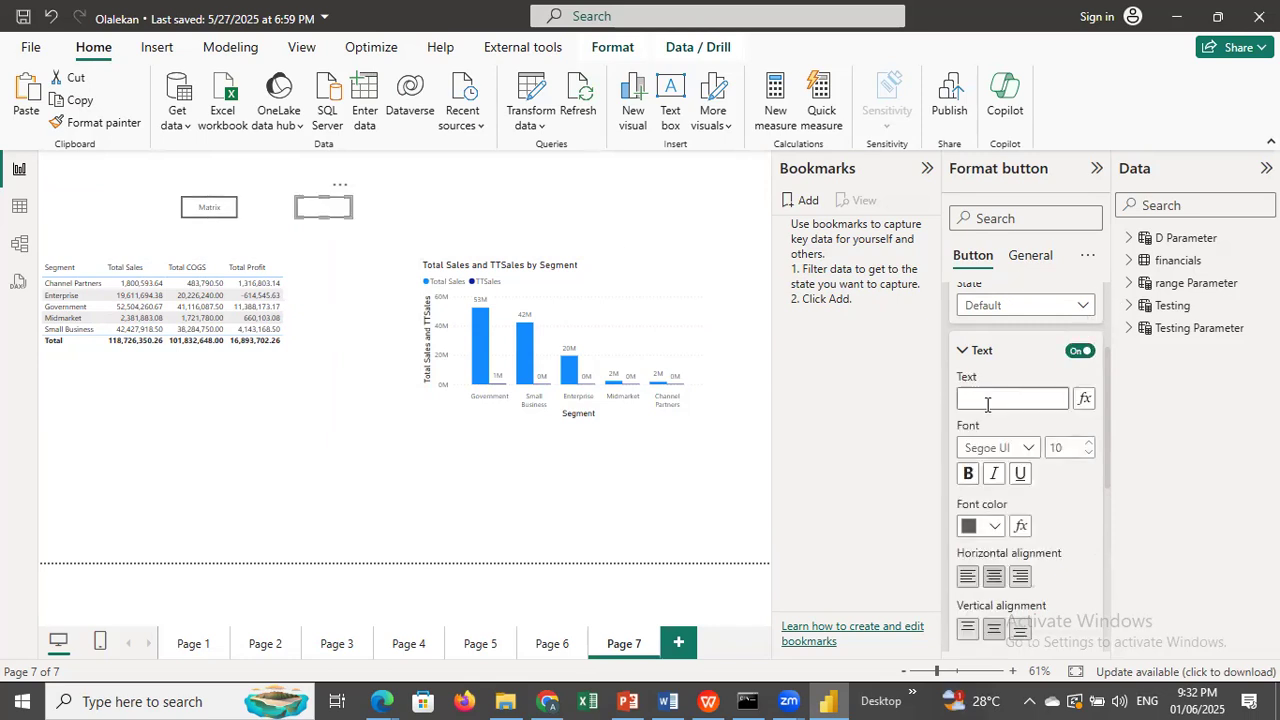
pyautogui.write('Bar Chart')
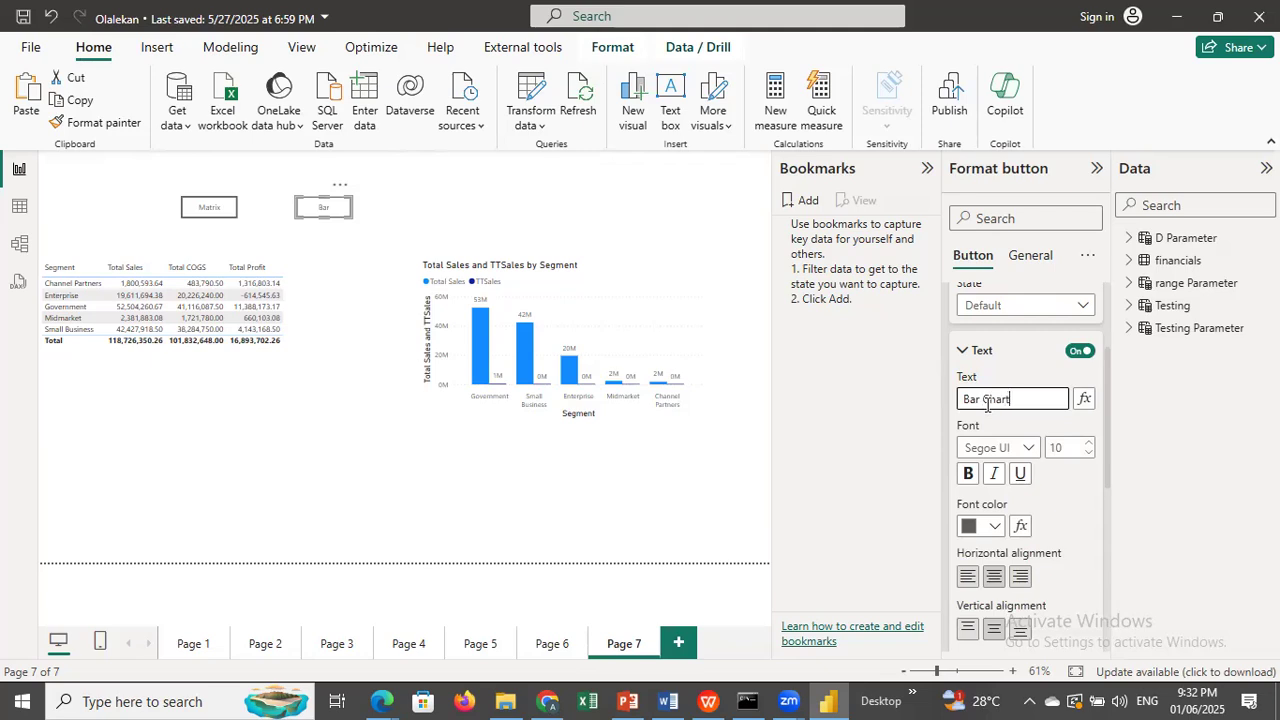
# Display the selection list of Page 7's objects alongside the bookmarks.
pyautogui.click(315, 396)
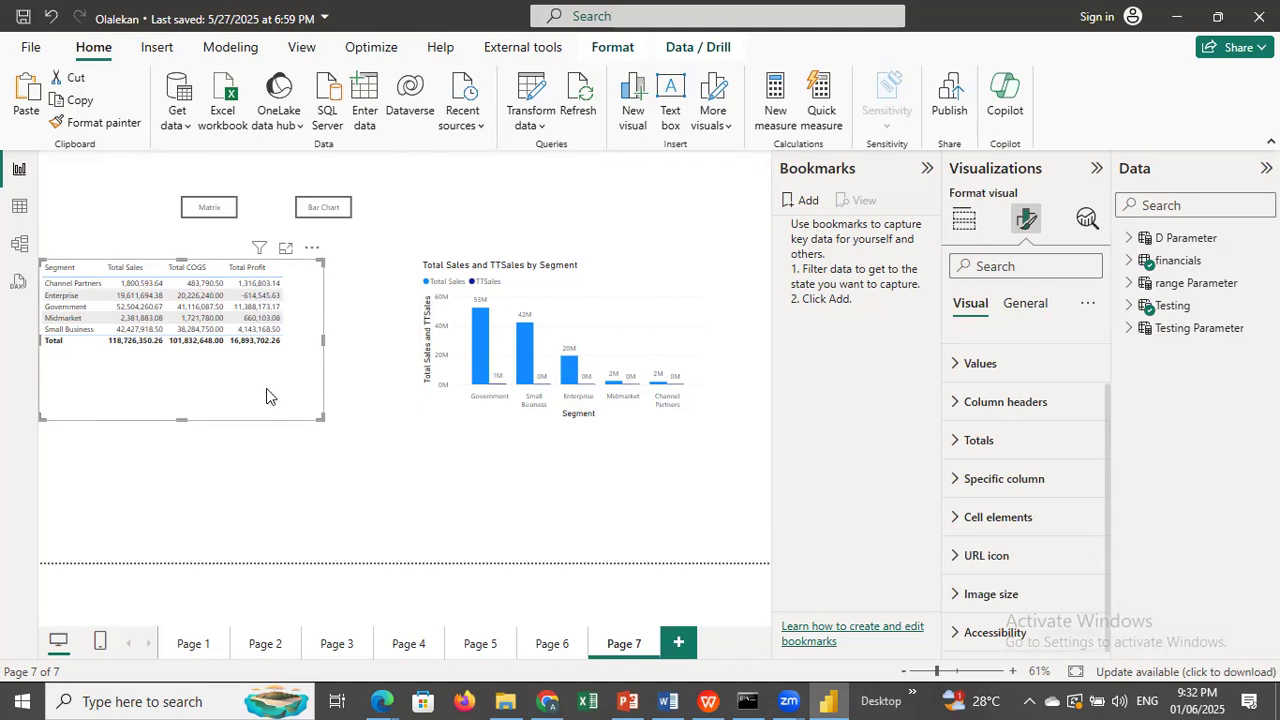
pyautogui.click(302, 50)
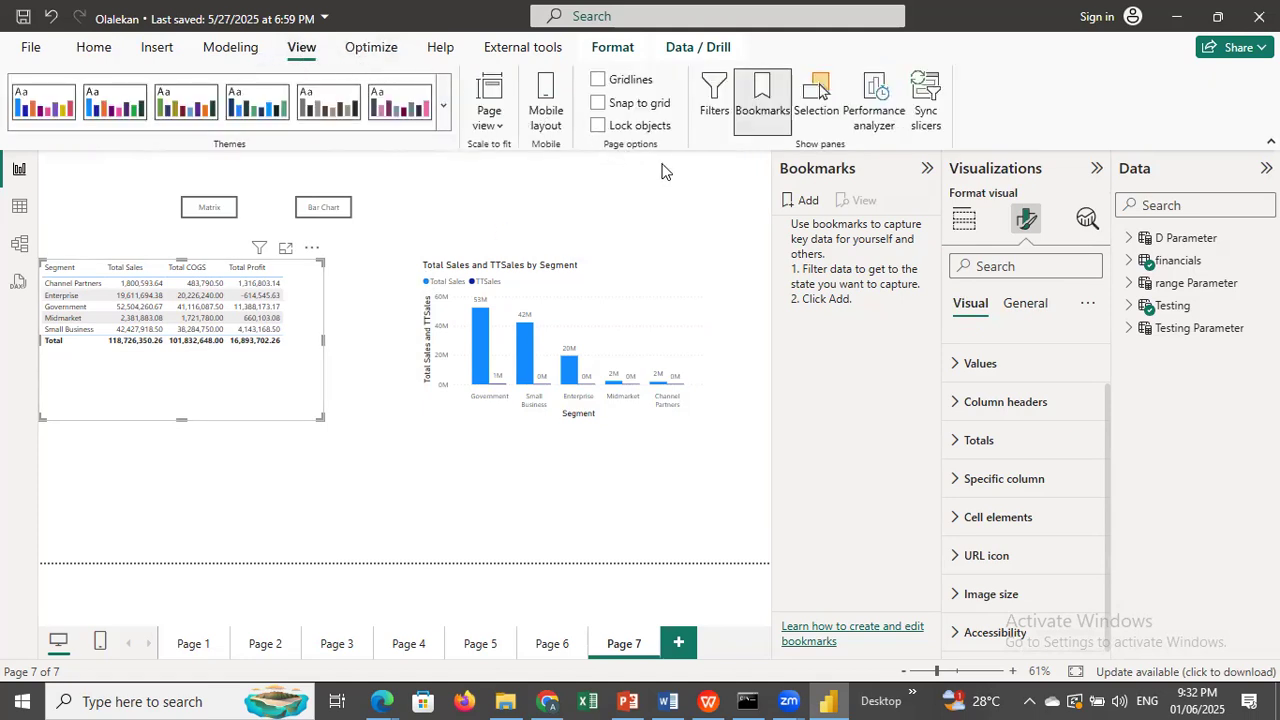
pyautogui.click(815, 90)
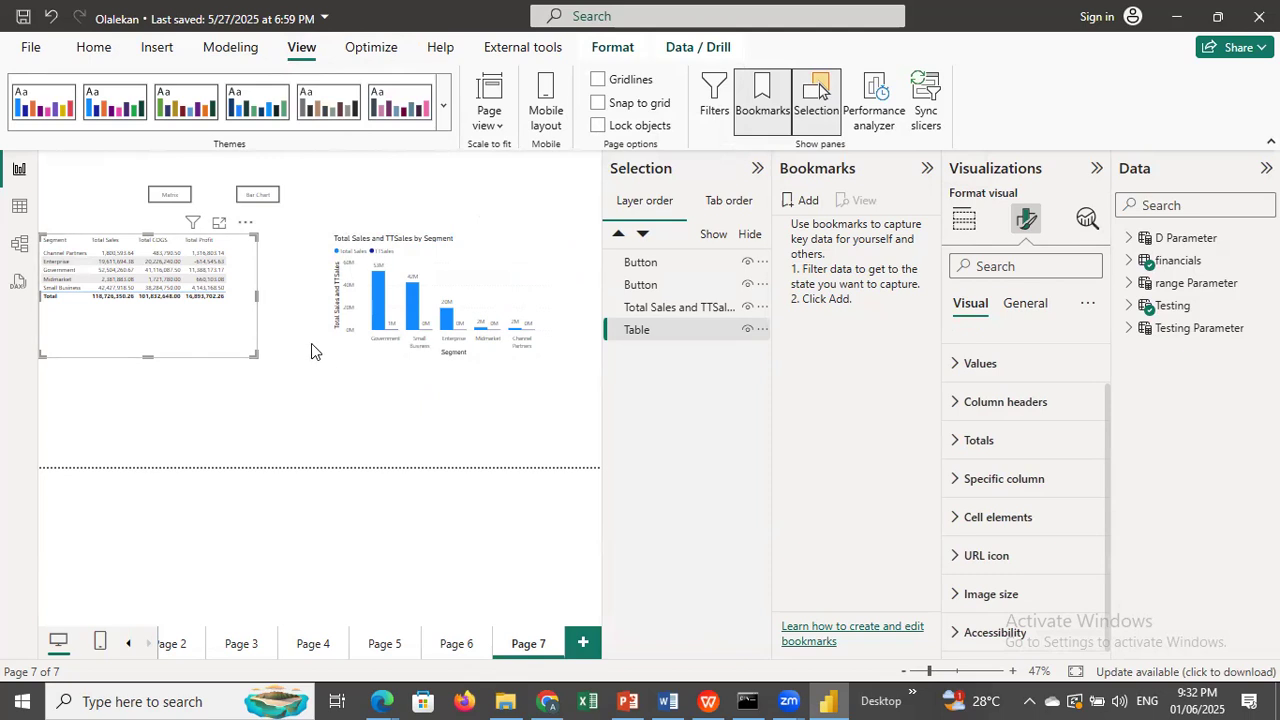
# Check which object on the page each entry in the layer order belongs to.
pyautogui.click(645, 263)
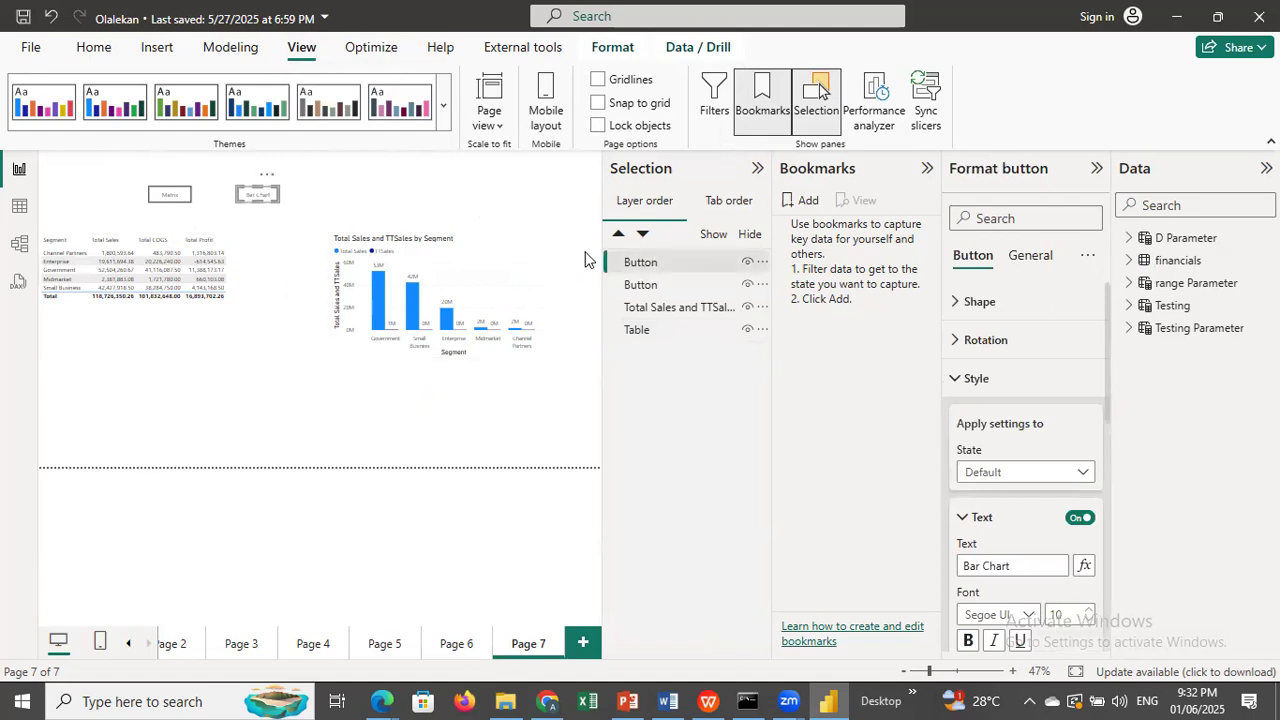
pyautogui.click(644, 284)
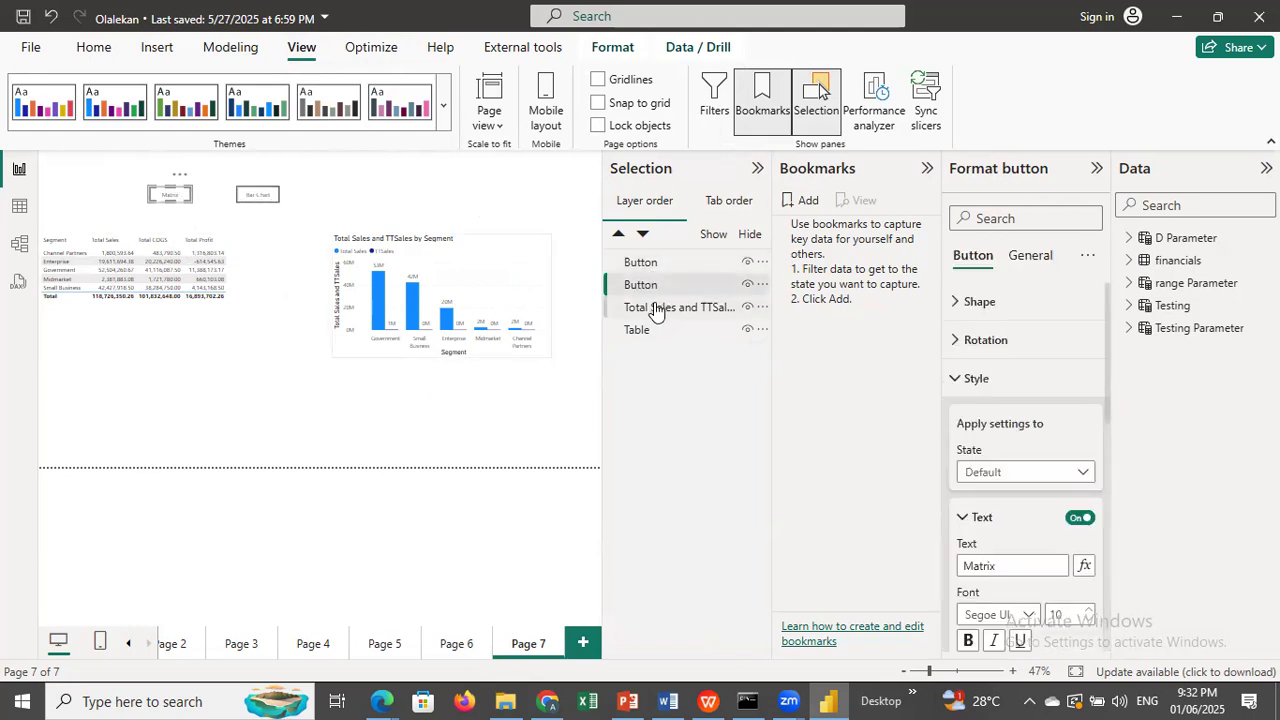
pyautogui.click(655, 309)
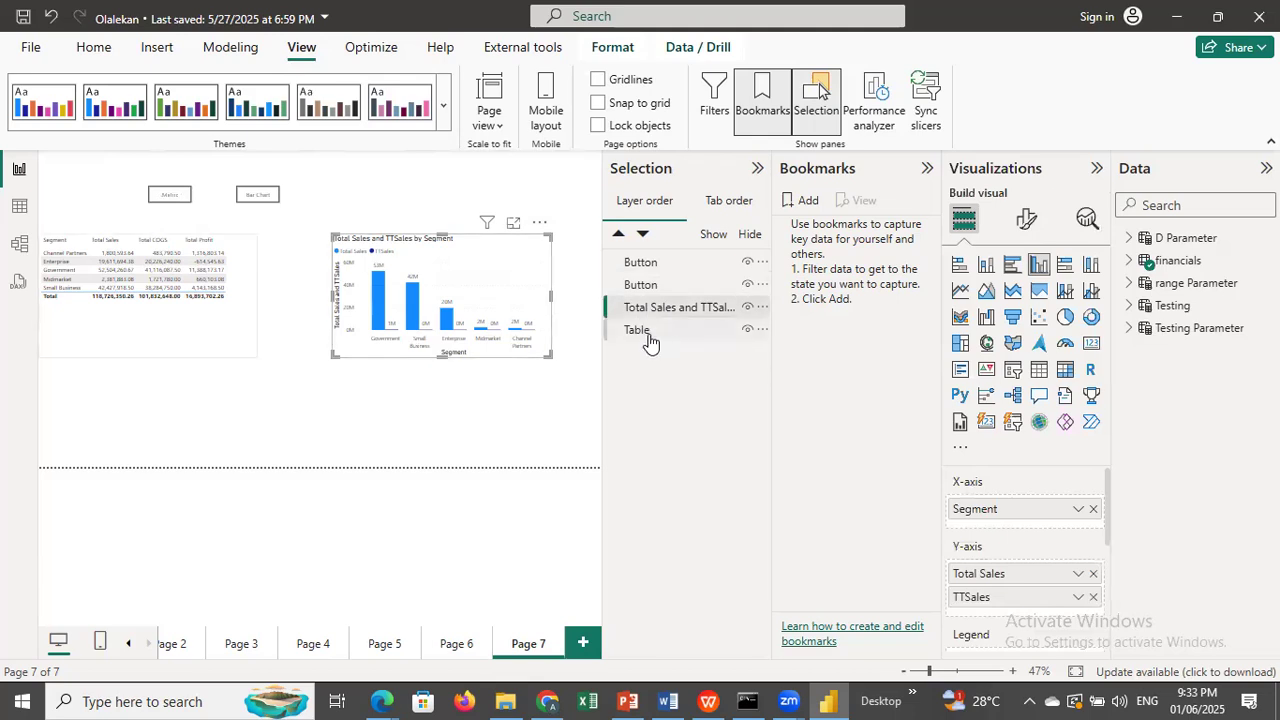
pyautogui.click(640, 331)
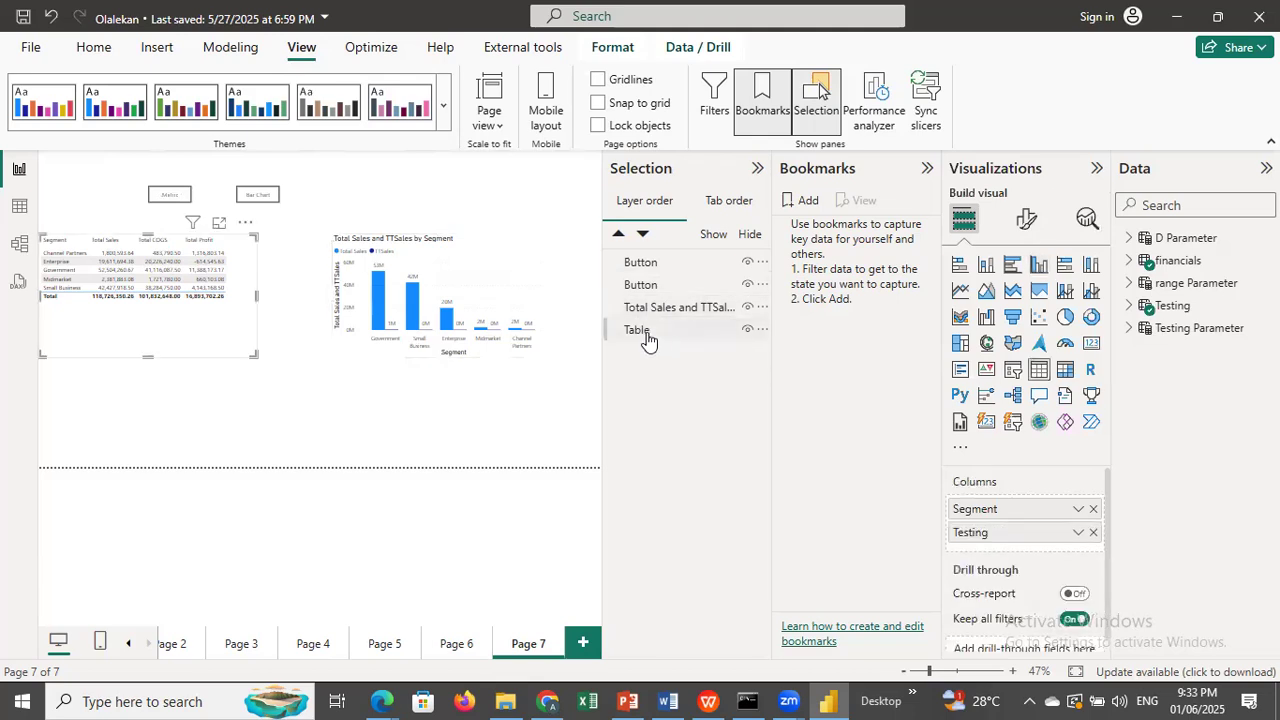
pyautogui.click(652, 270)
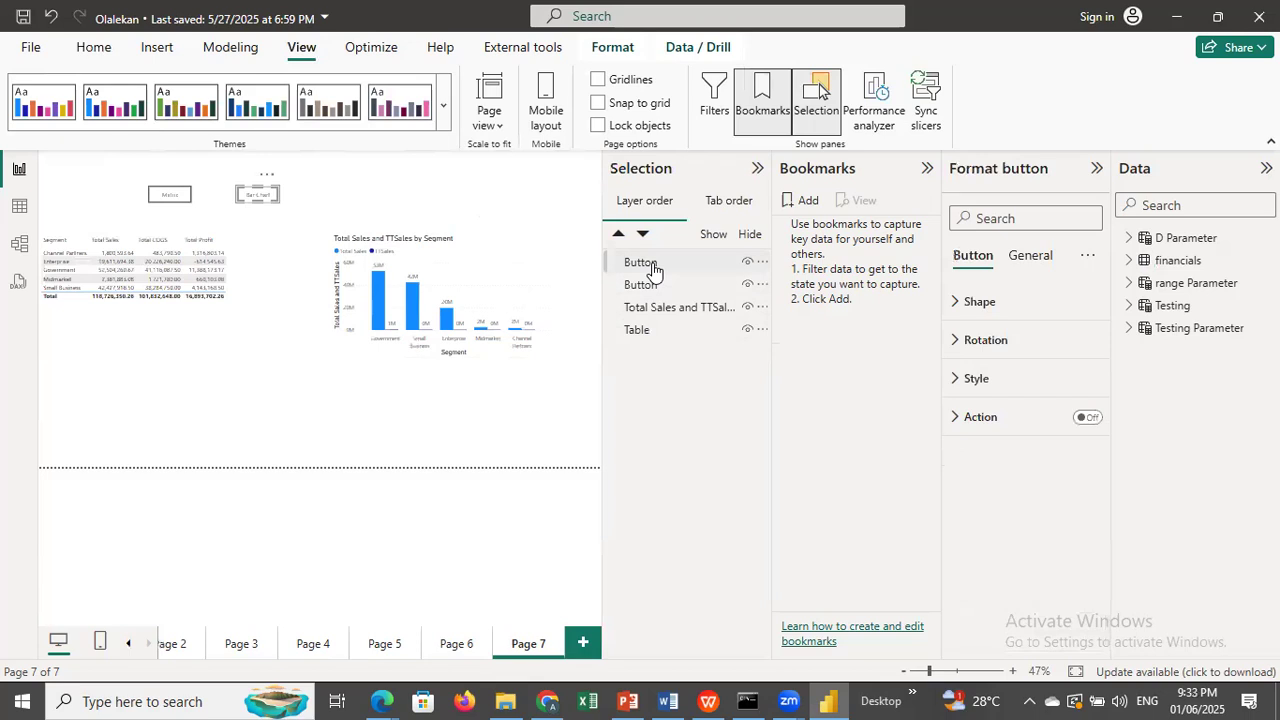
pyautogui.rightClick(652, 270)
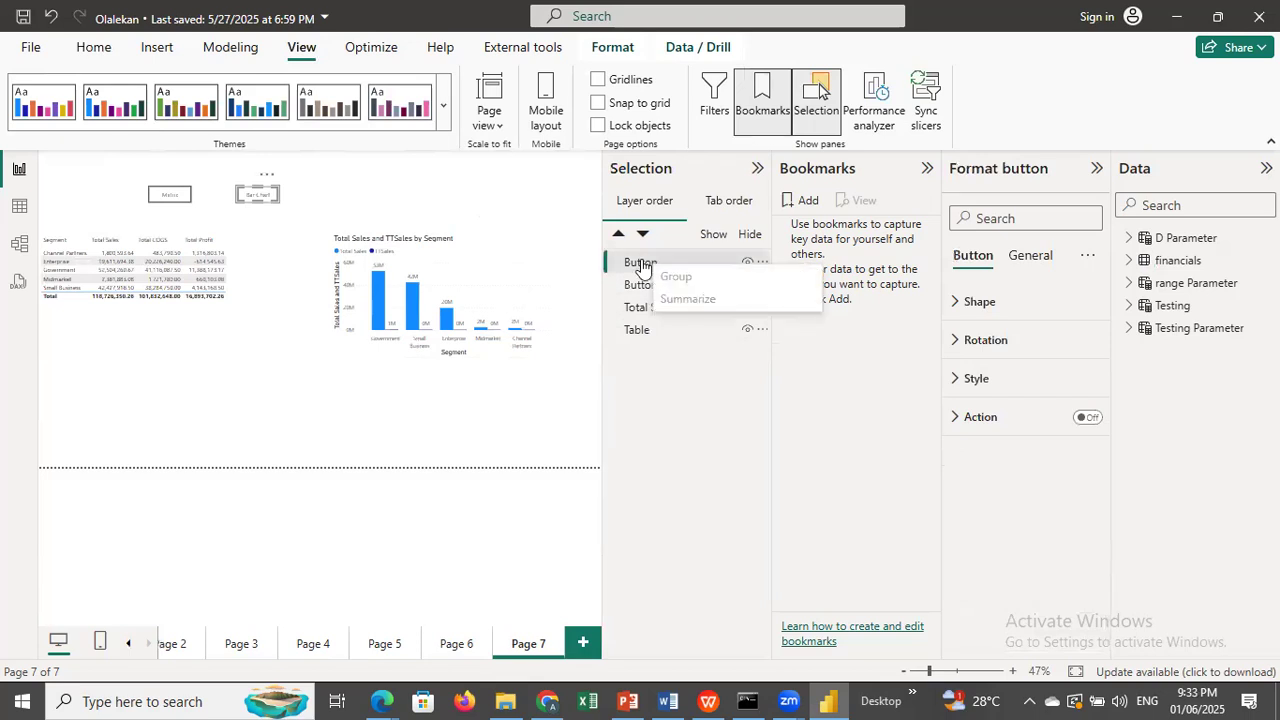
pyautogui.click(641, 264)
pyautogui.rightClick(643, 262)
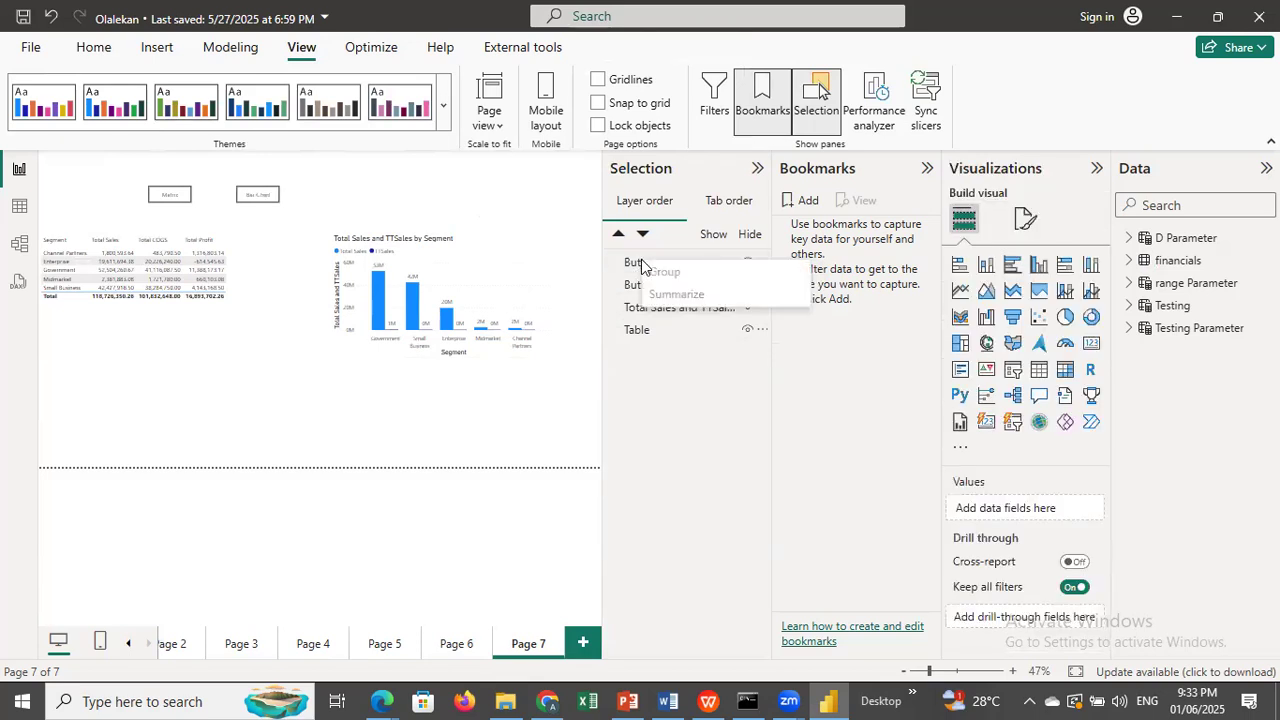
pyautogui.click(640, 262)
pyautogui.doubleClick(634, 261)
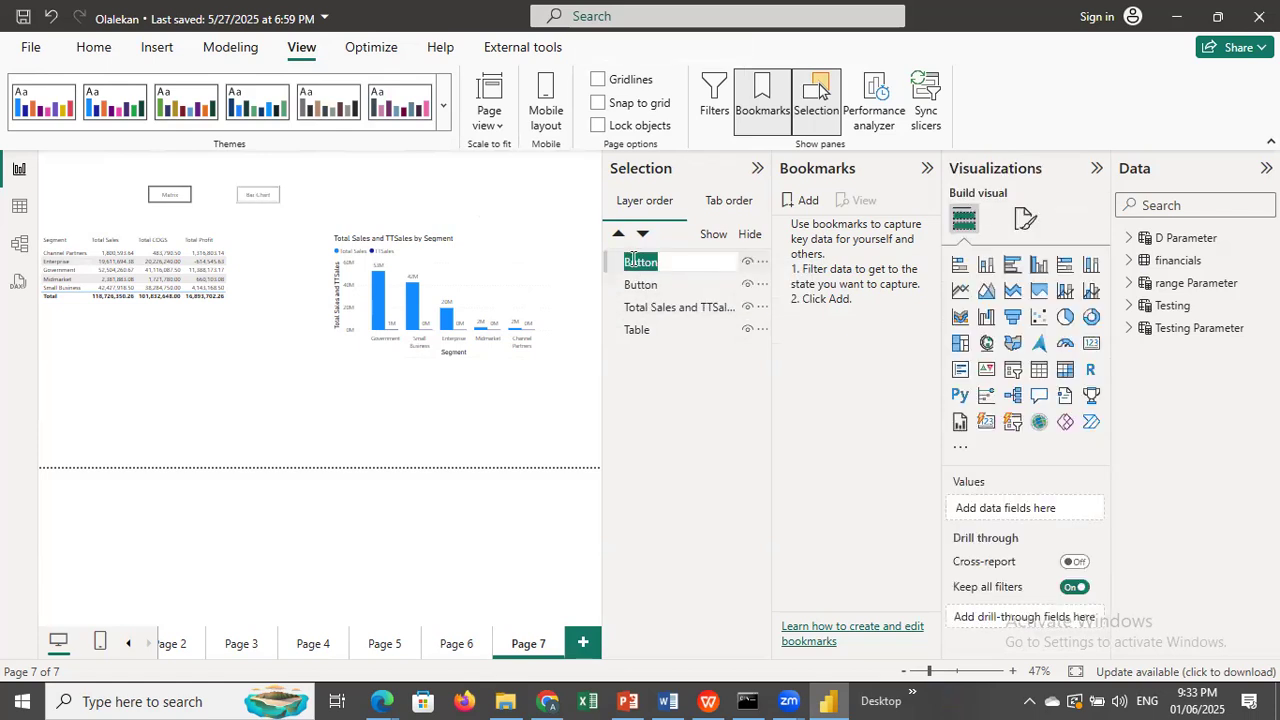
pyautogui.click(664, 398)
# Rename the topmost button in the layer order, the one labelled Bar Chart on the page, as Bar Chart.
pyautogui.click(640, 262)
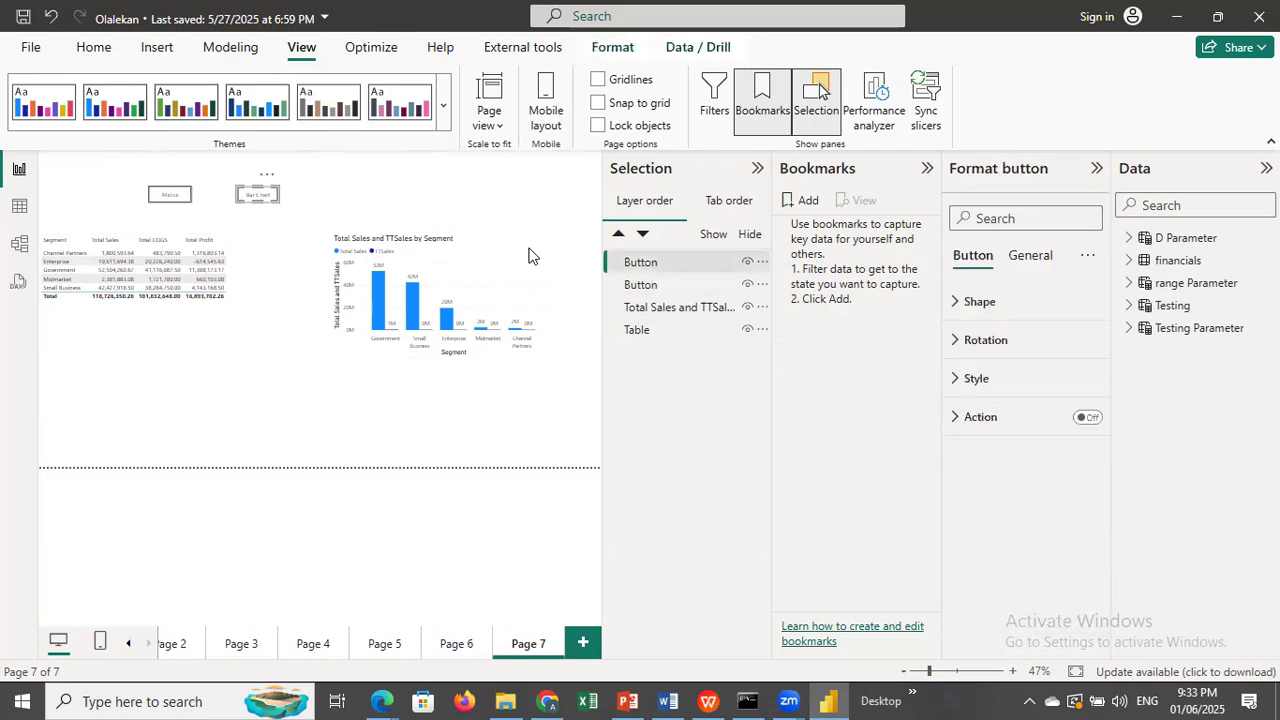
pyautogui.doubleClick(642, 264)
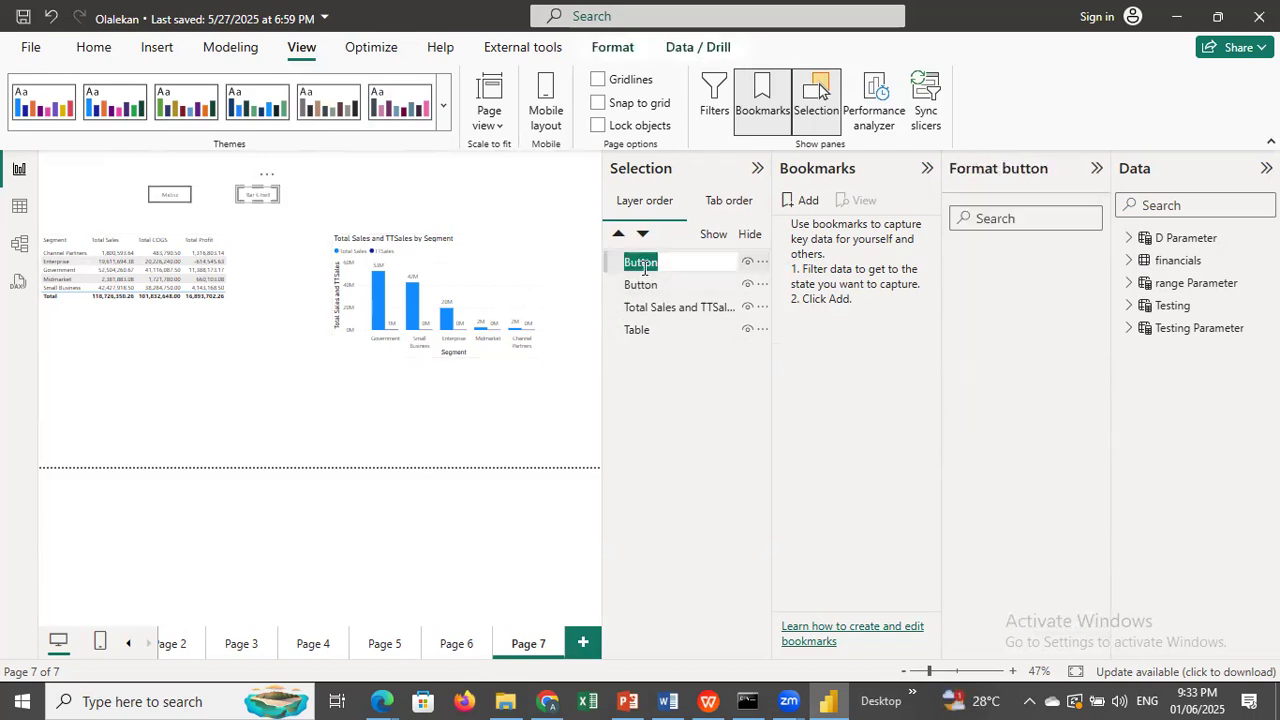
pyautogui.write('Bar')
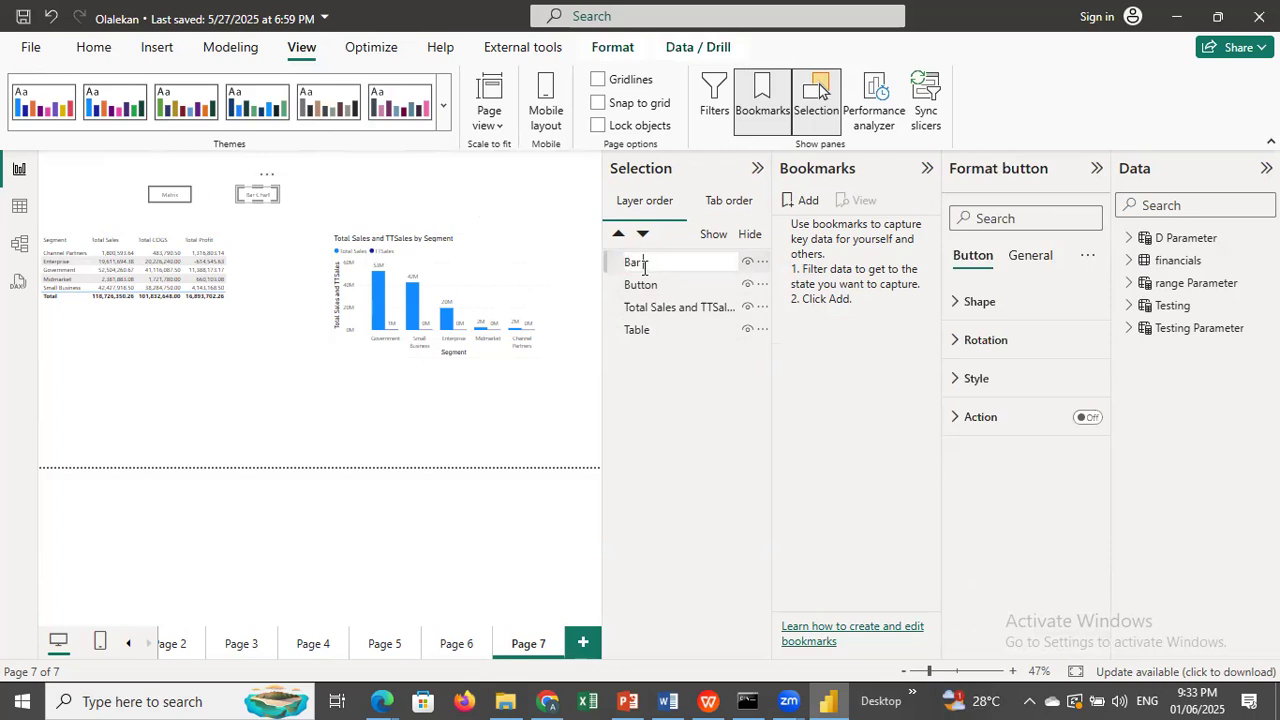
pyautogui.write(' Chart')
pyautogui.press('Return')
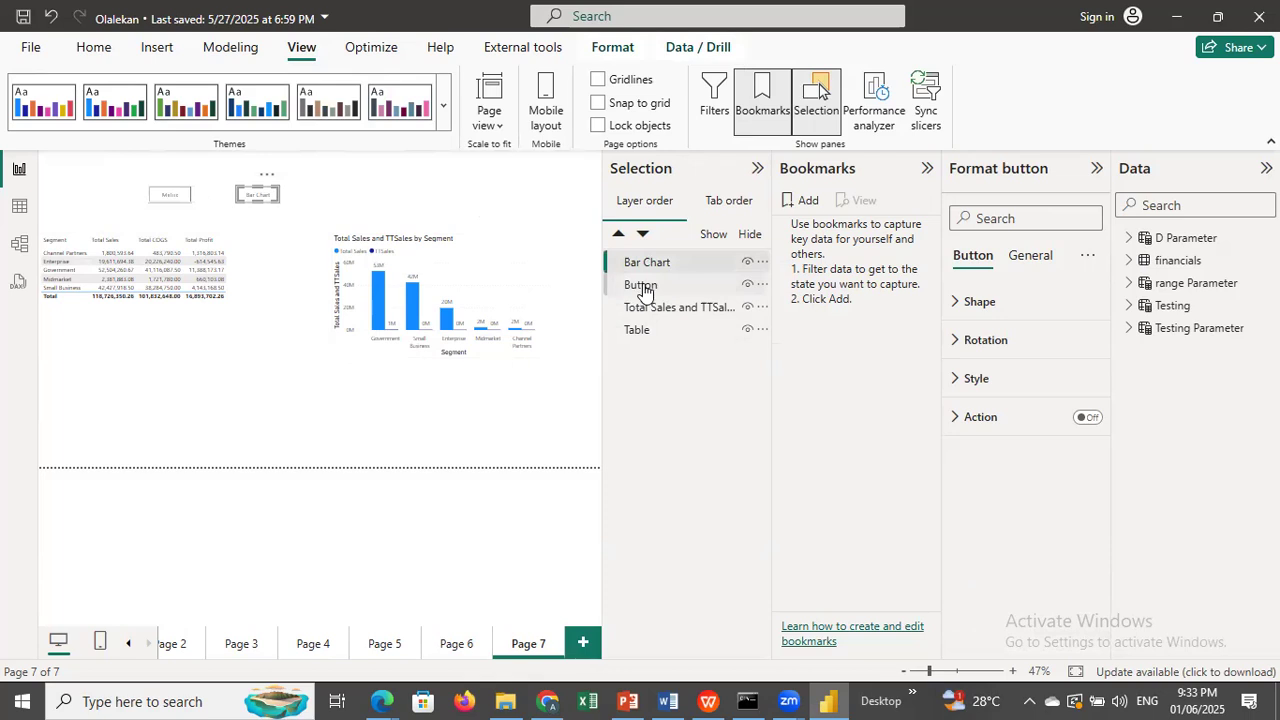
# Rename the remaining button entry in the layer order as Matrix.
pyautogui.doubleClick(643, 285)
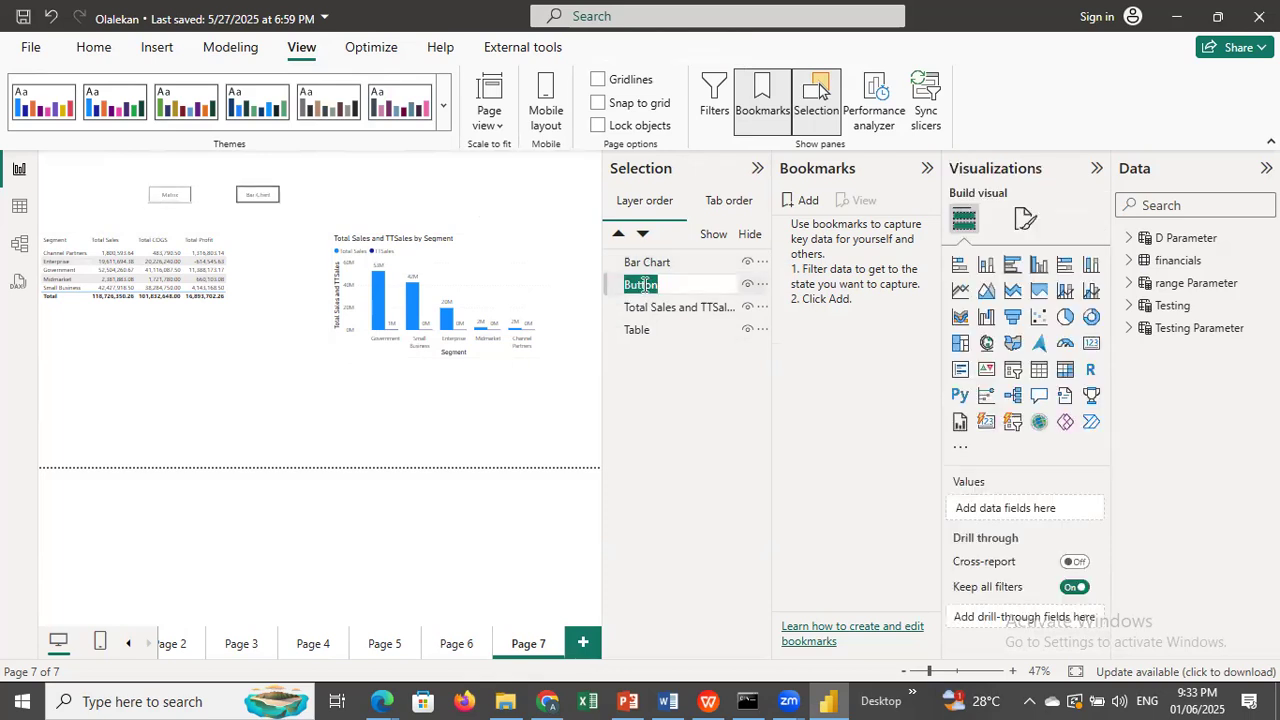
pyautogui.write('Ma')
pyautogui.write('trix')
pyautogui.press('Return')
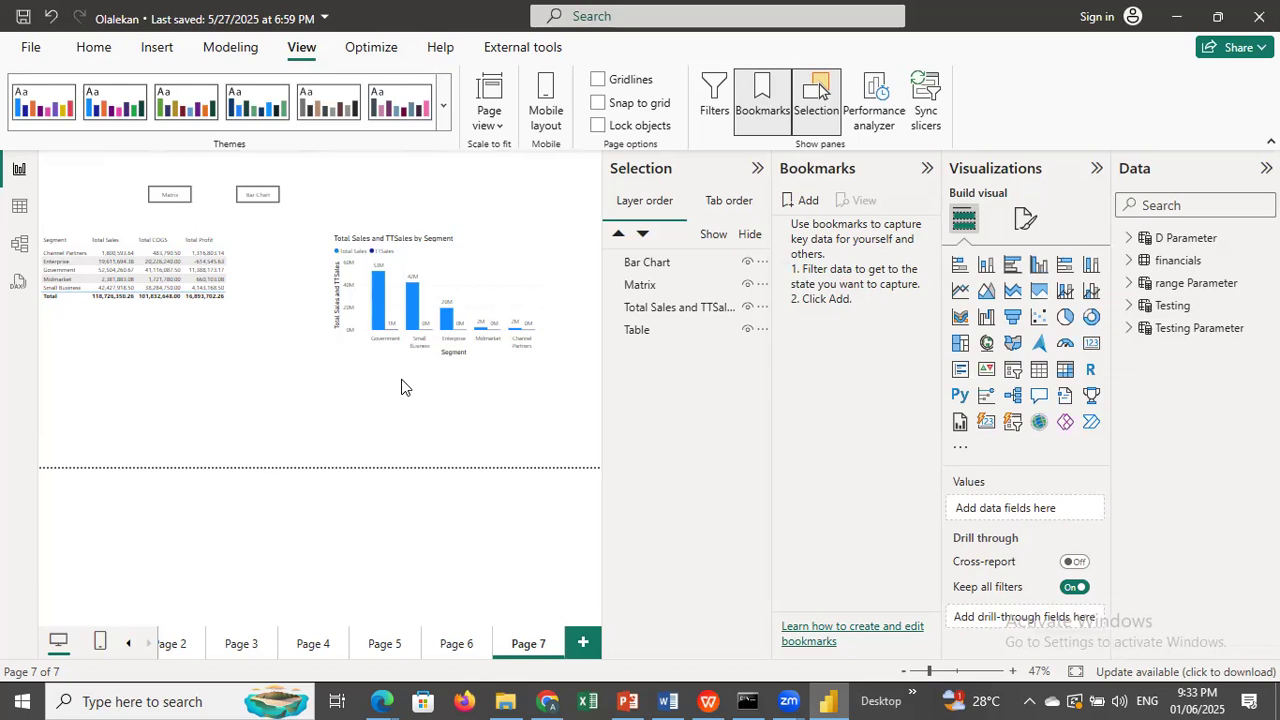
# Check which layer order entries correspond to the table and the chart on the page.
pyautogui.click(223, 332)
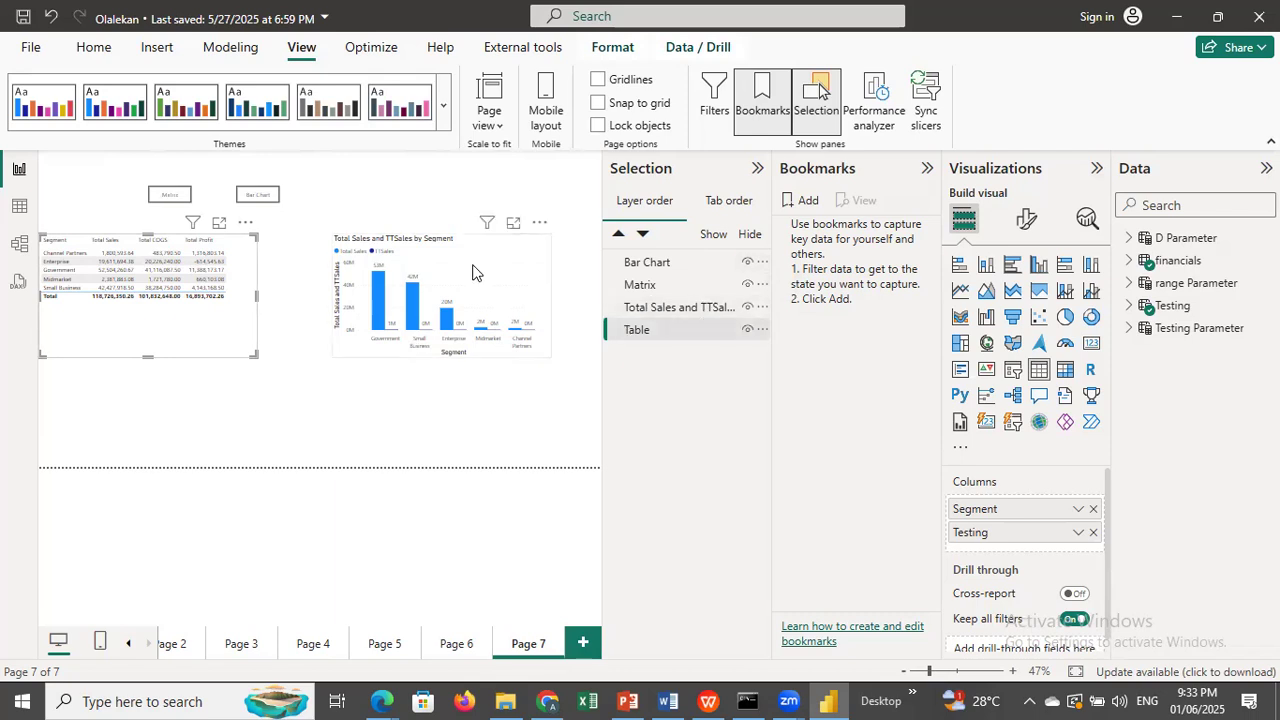
pyautogui.click(697, 309)
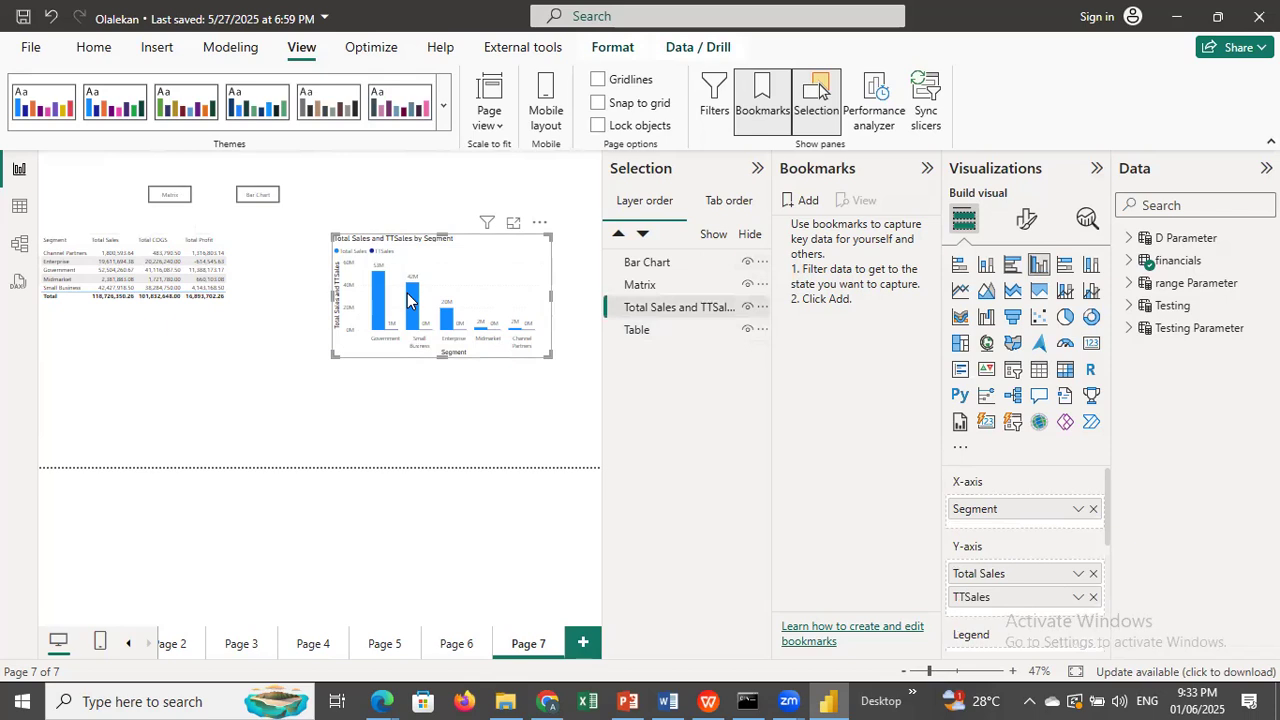
pyautogui.moveTo(407, 300)
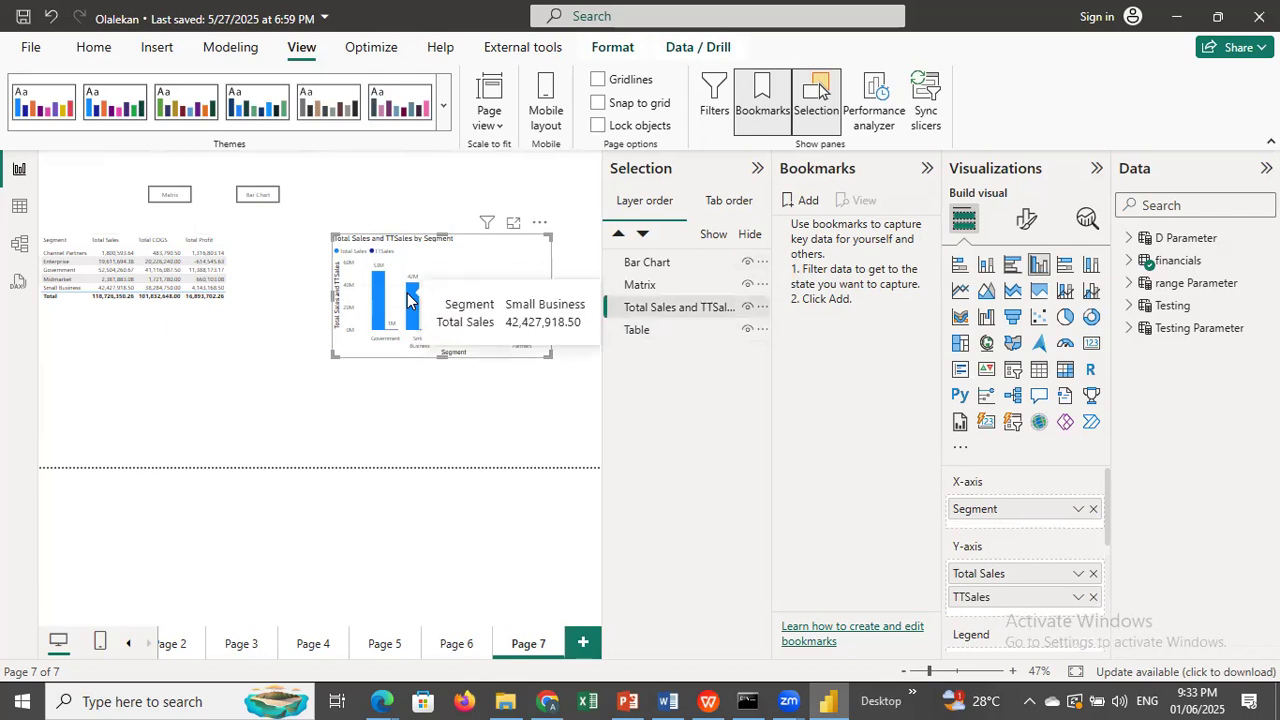
pyautogui.click(672, 315)
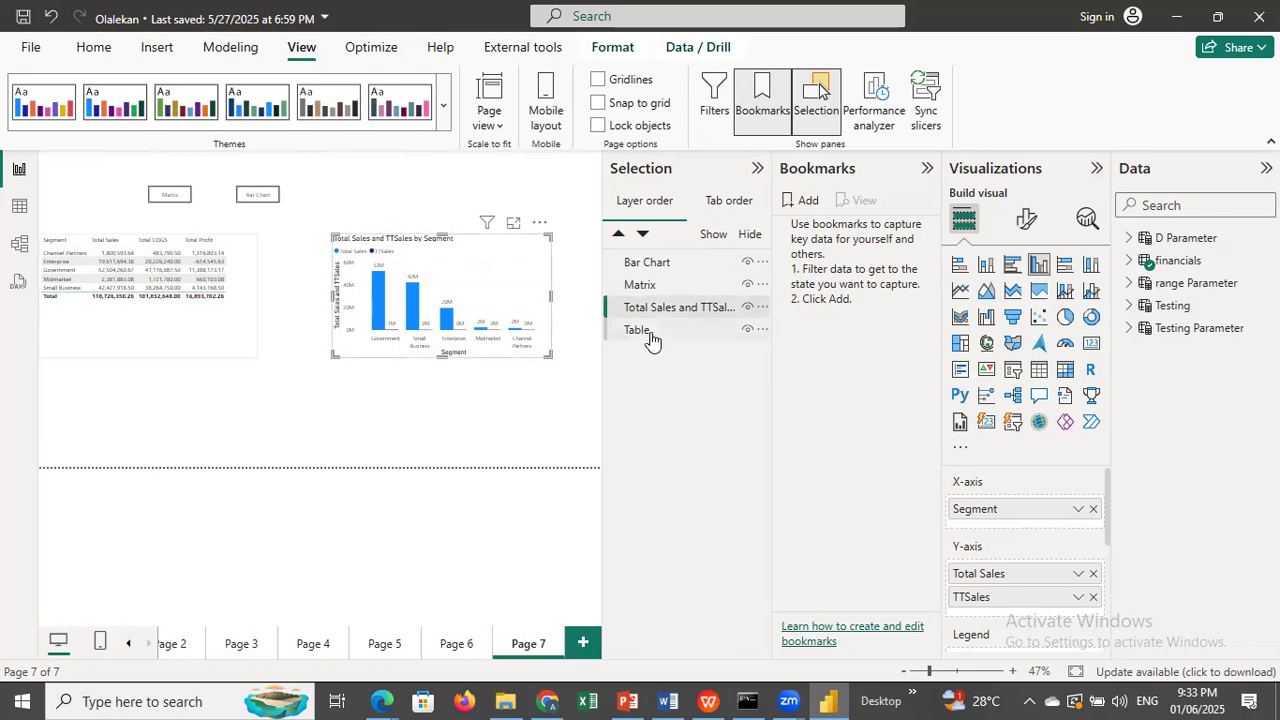
pyautogui.click(638, 330)
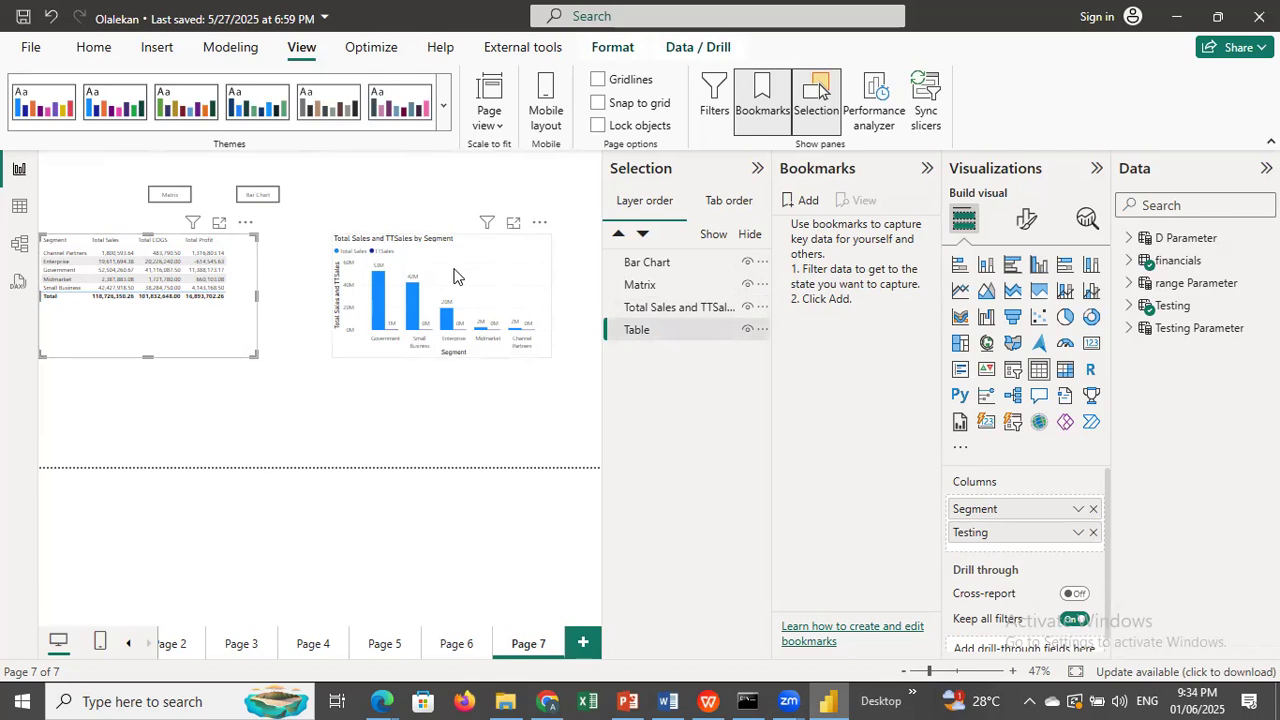
# Hide the Total Sales and TTSales chart and save the table-only view as a bookmark named Table.
pyautogui.click(747, 308)
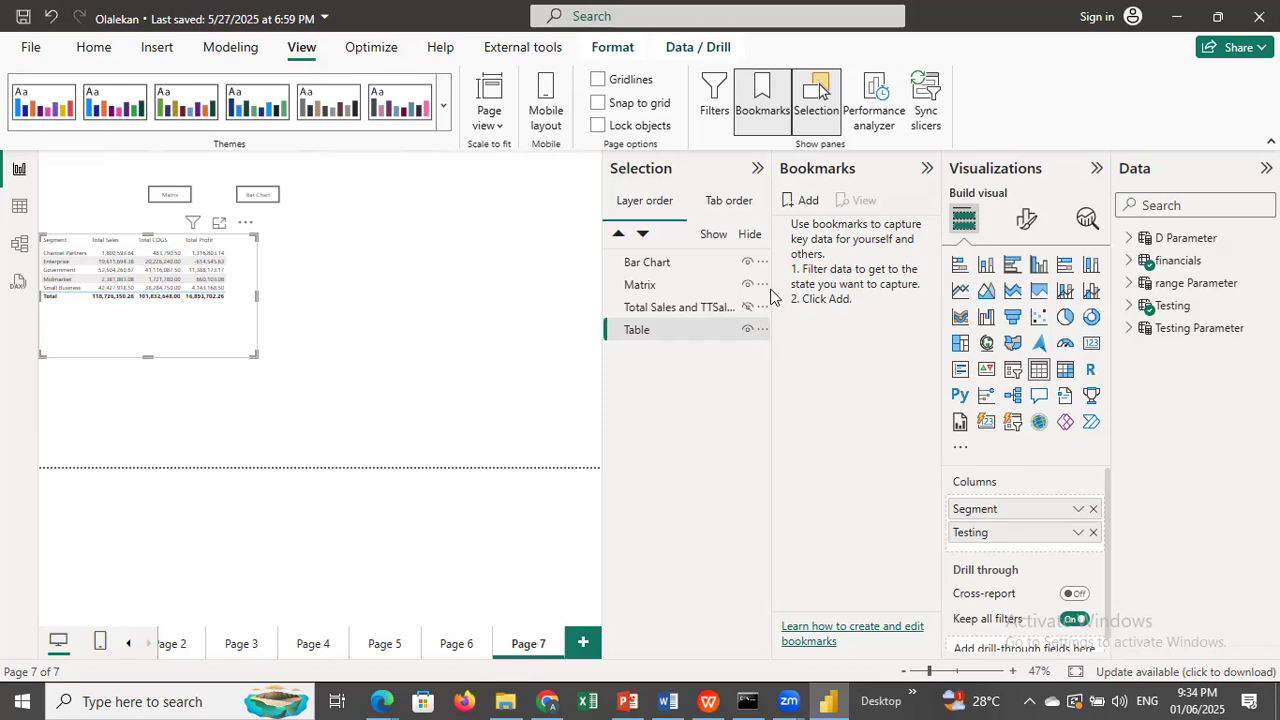
pyautogui.click(807, 204)
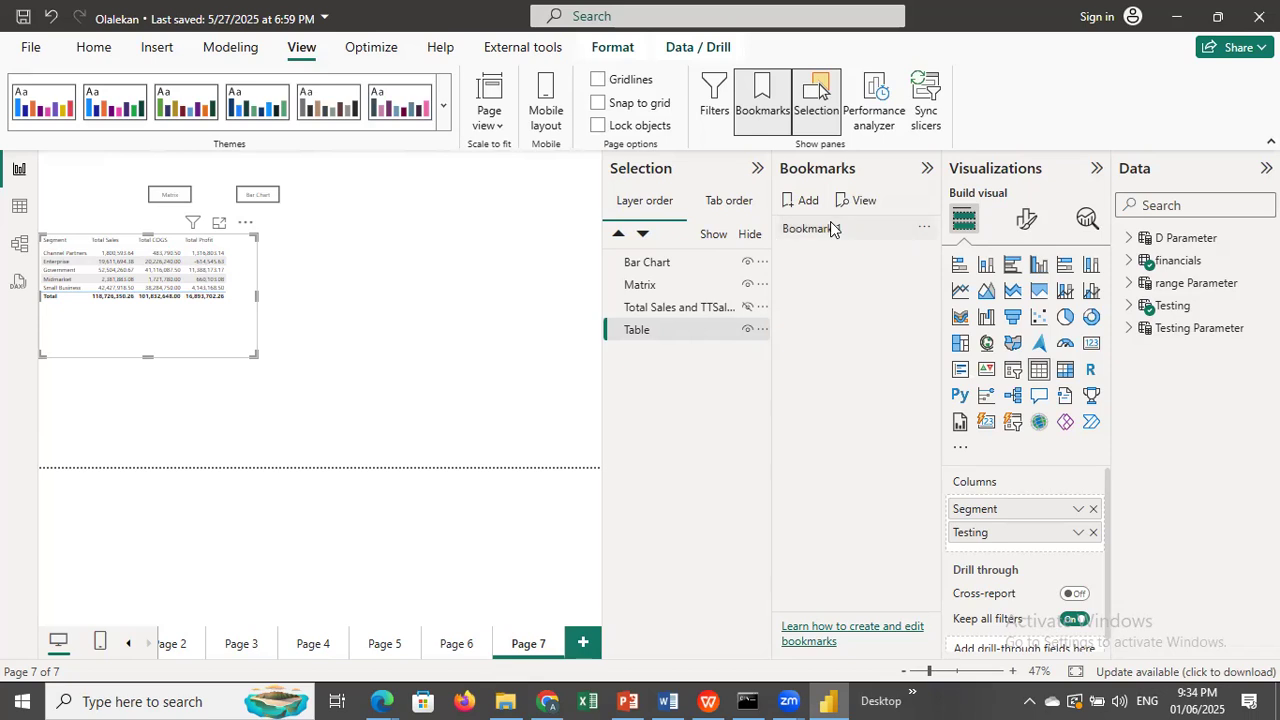
pyautogui.click(925, 229)
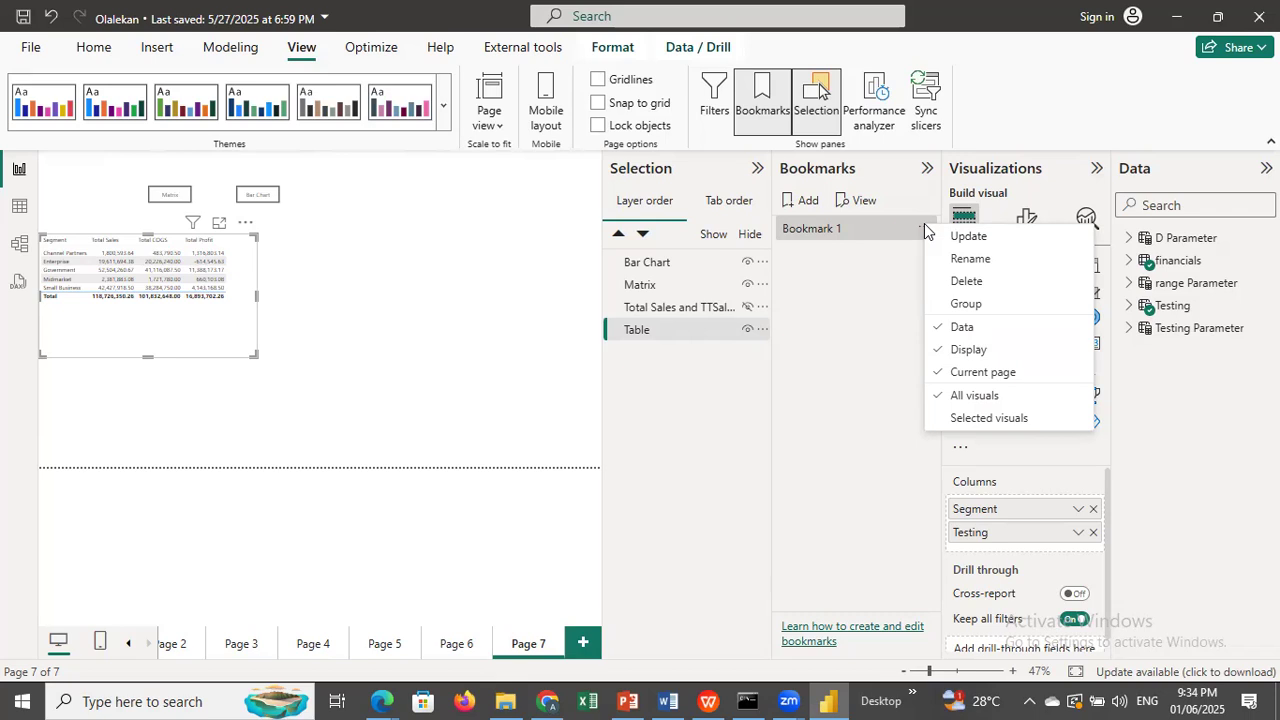
pyautogui.click(970, 259)
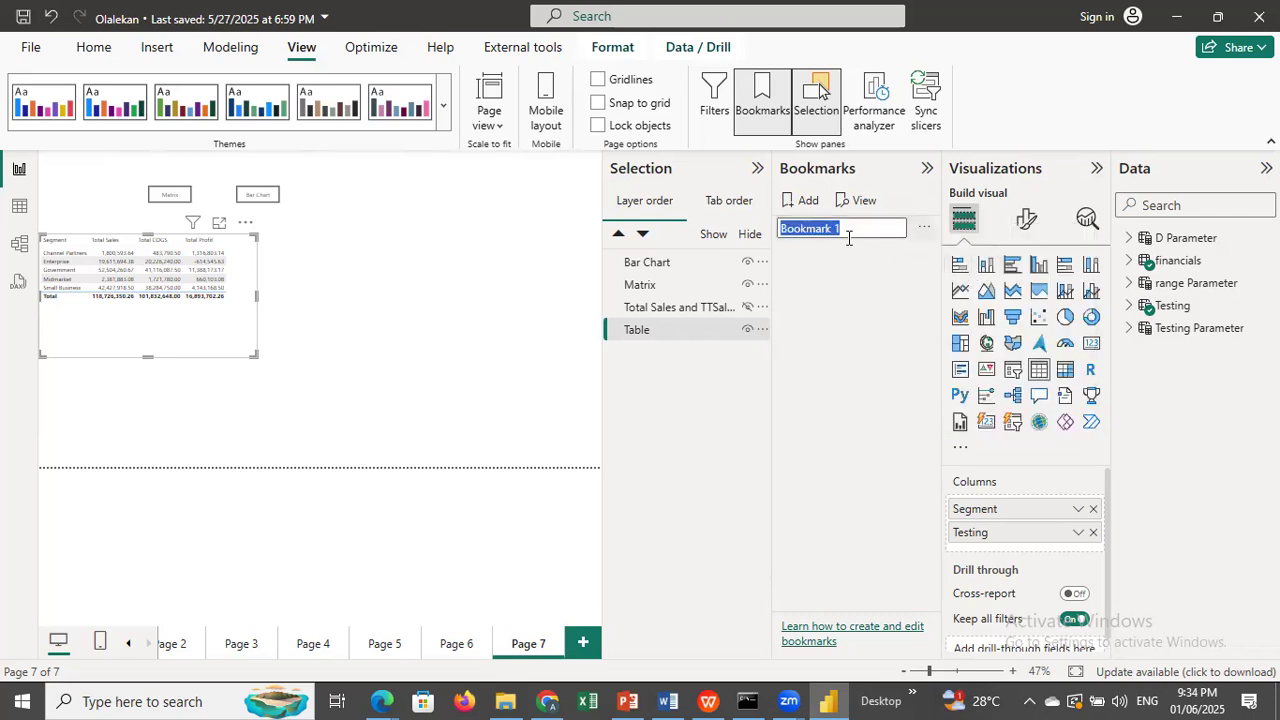
pyautogui.write('Table')
pyautogui.press('Return')
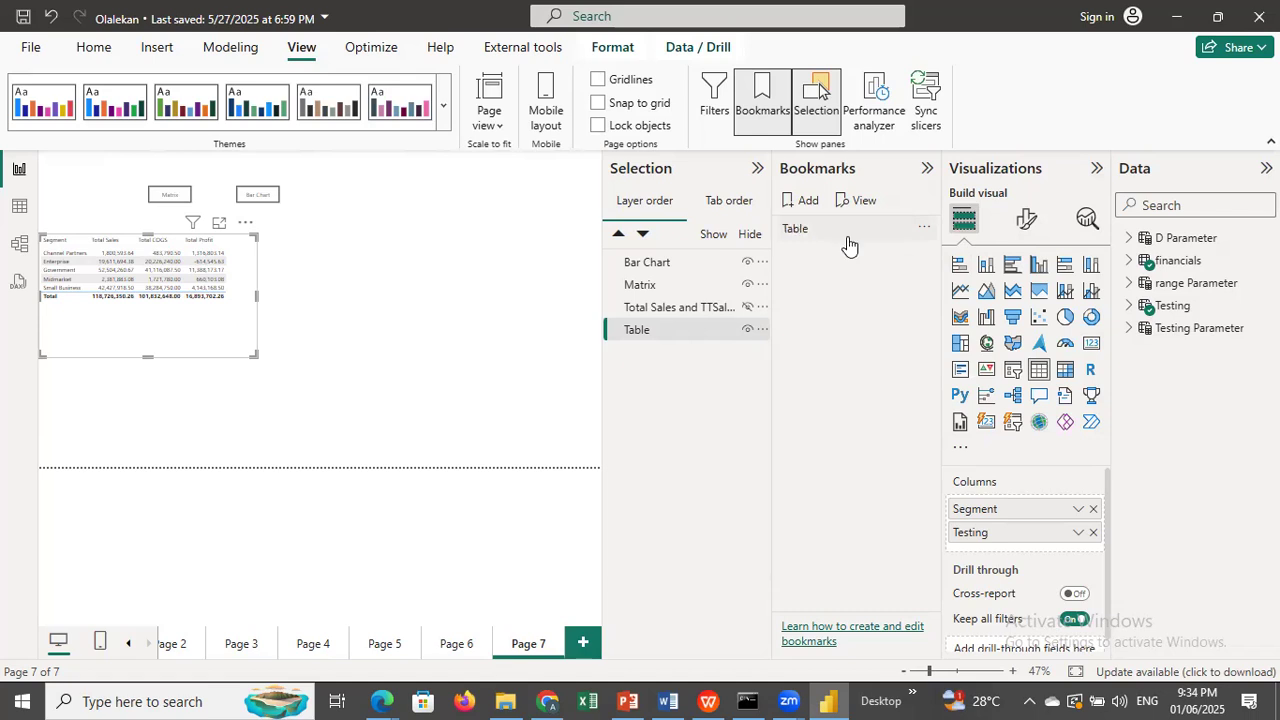
pyautogui.click(848, 245)
pyautogui.click(210, 434)
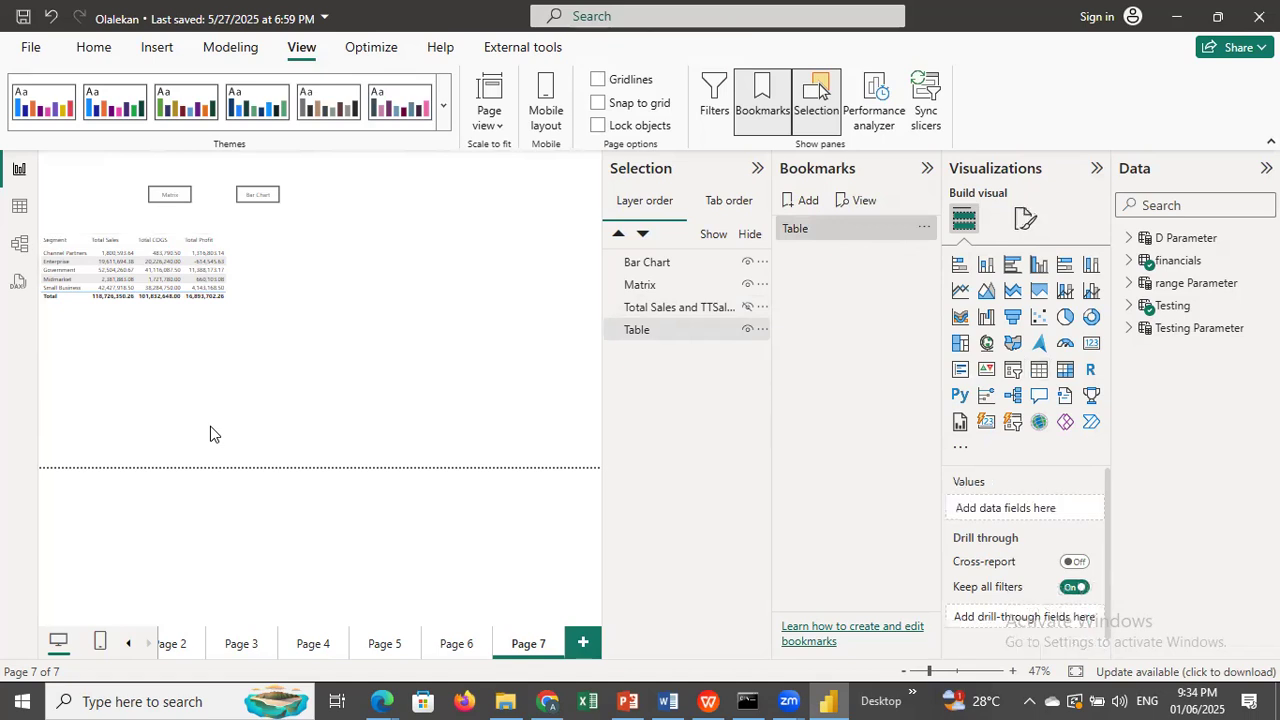
# Show the Total Sales and TTSales chart again and hide the table.
pyautogui.click(747, 309)
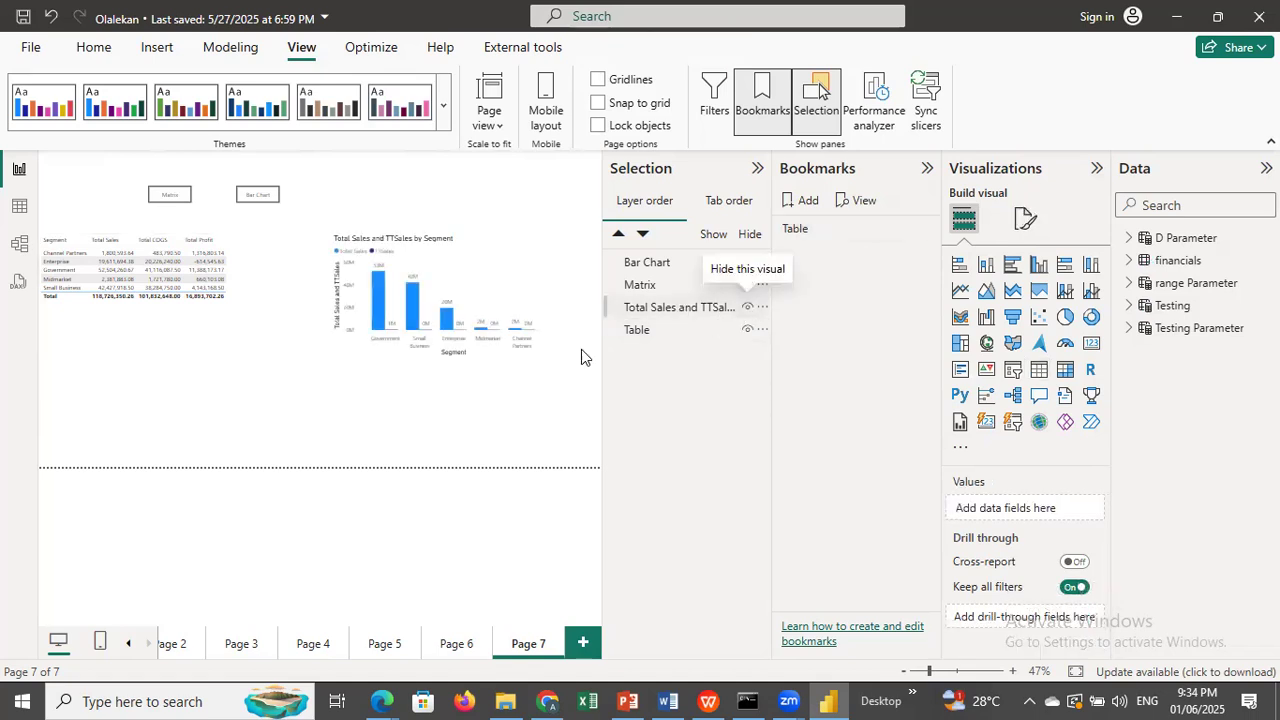
pyautogui.click(670, 314)
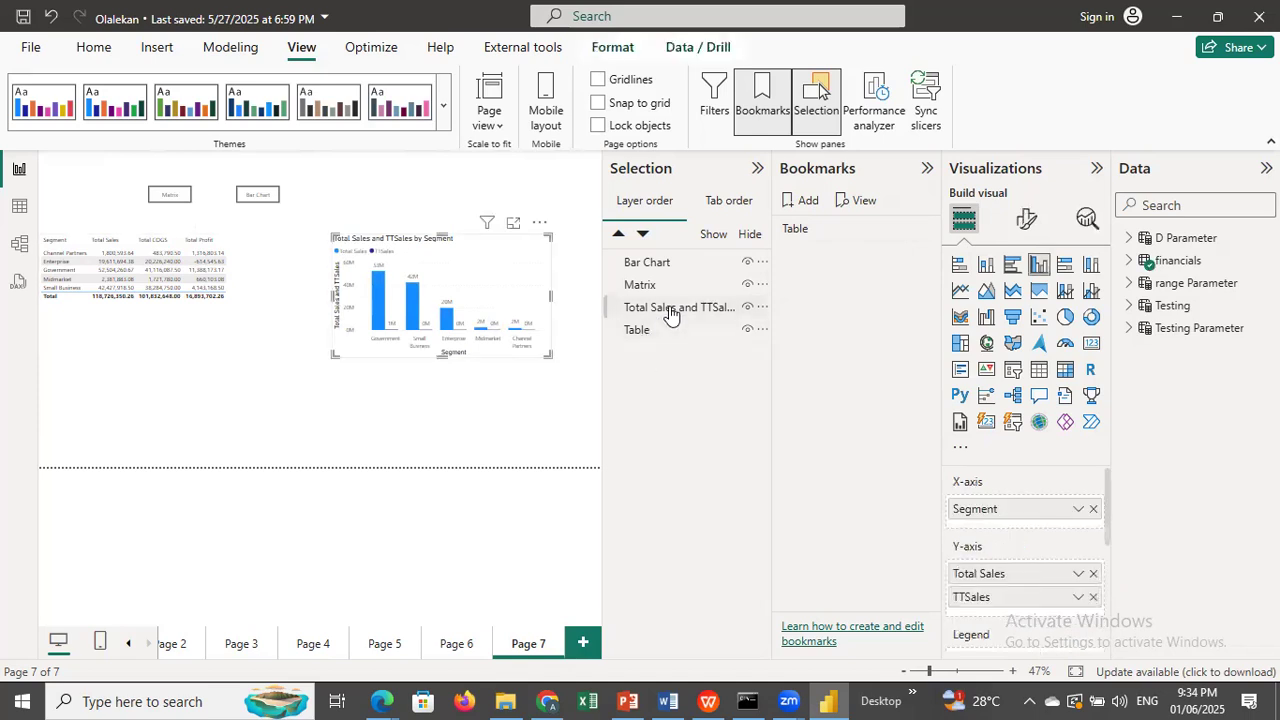
pyautogui.click(748, 330)
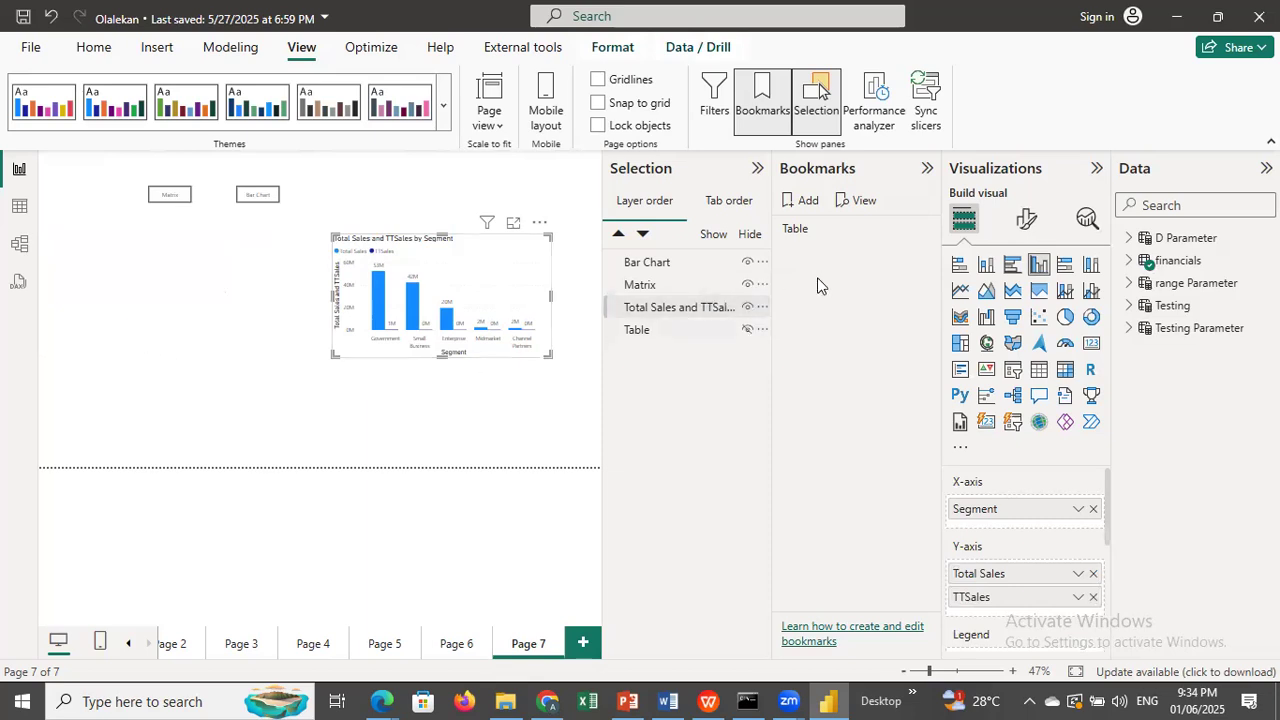
# Save the chart-only view as a second bookmark named Bar Chart.
pyautogui.click(804, 204)
pyautogui.doubleClick(806, 255)
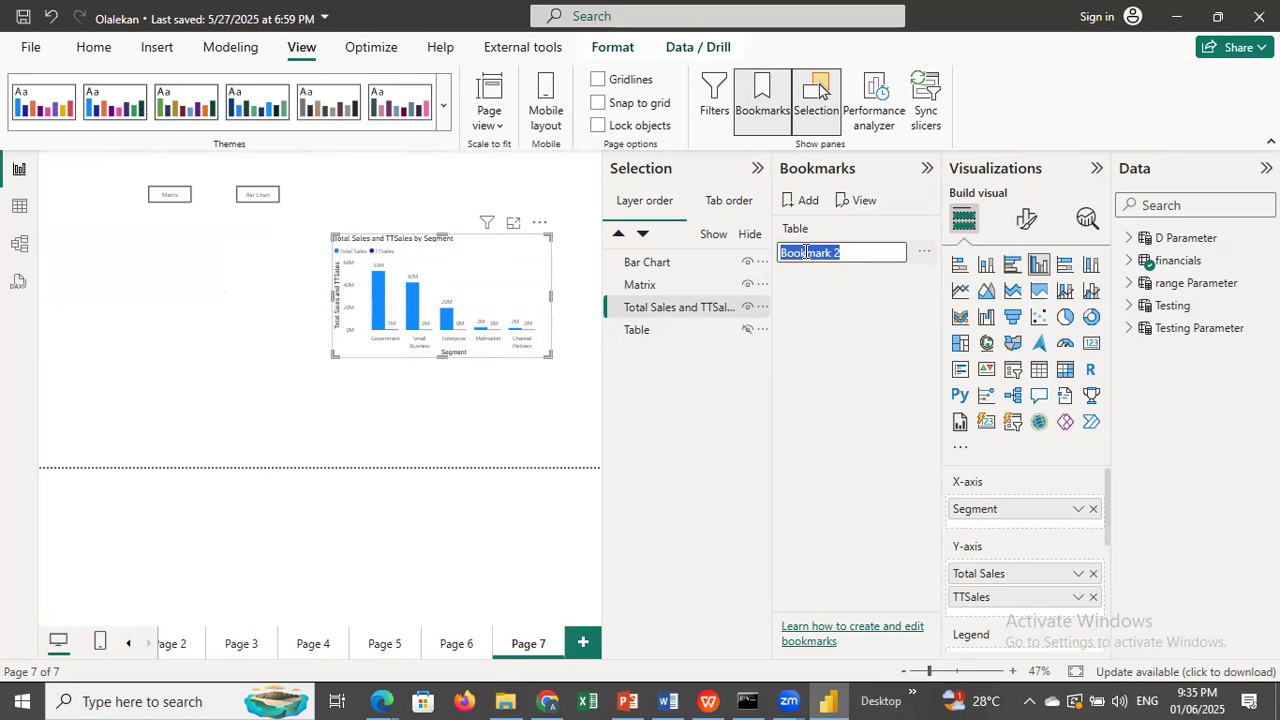
pyautogui.write('Char')
pyautogui.press('Left')
pyautogui.press('Left')
pyautogui.press('Left')
pyautogui.press('Left')
pyautogui.write('Bar')
pyautogui.press('Return')
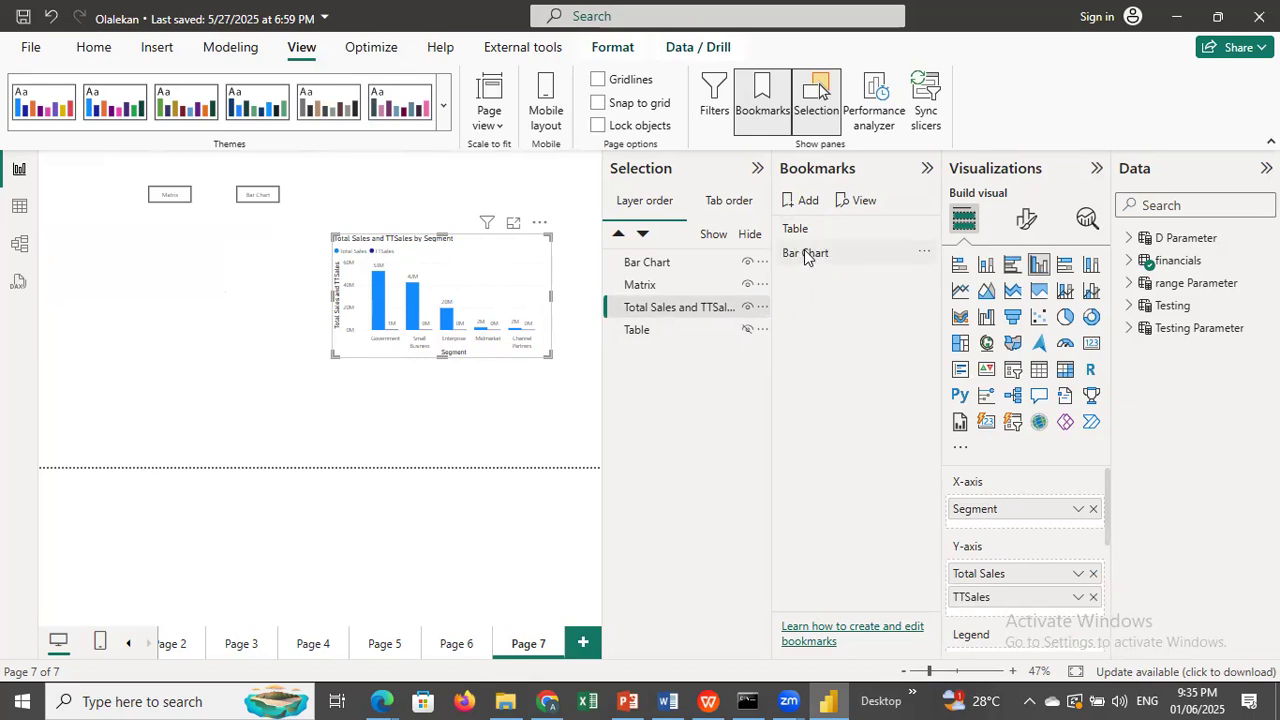
pyautogui.click(200, 405)
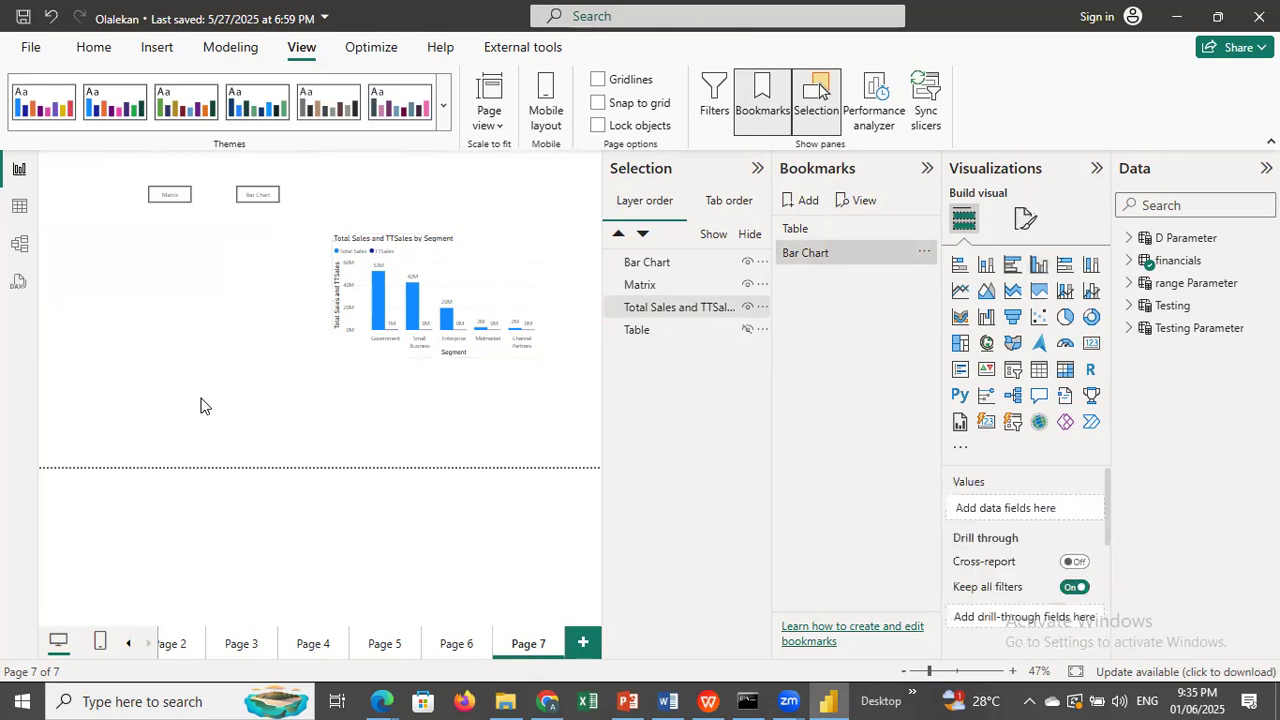
# Show the table again alongside the chart and test the Table and Bar Chart bookmarks in turn.
pyautogui.click(747, 330)
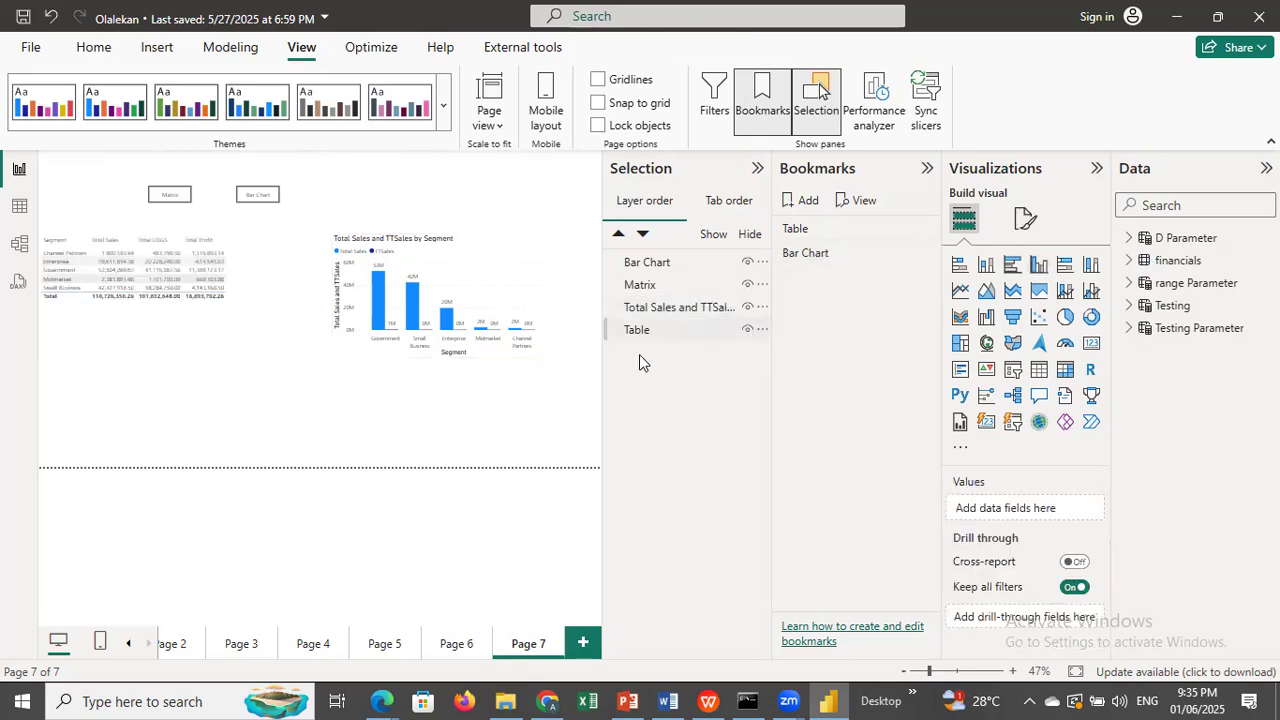
pyautogui.click(690, 310)
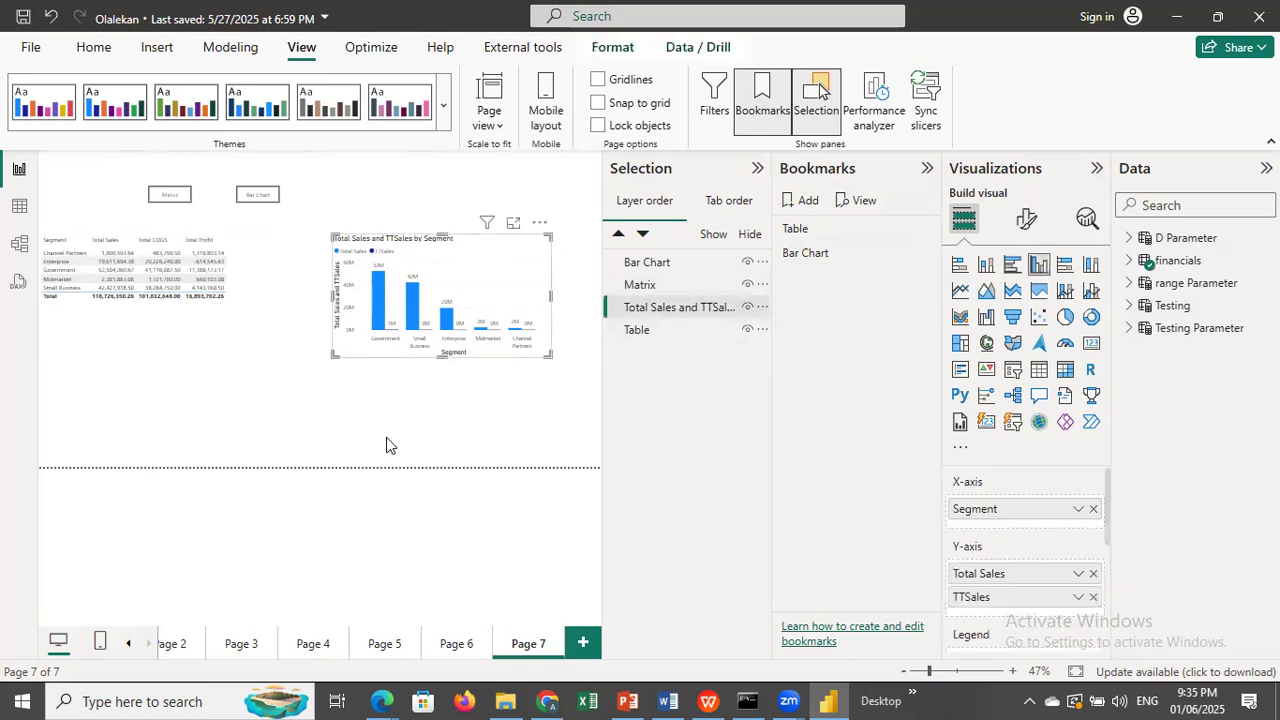
pyautogui.click(285, 418)
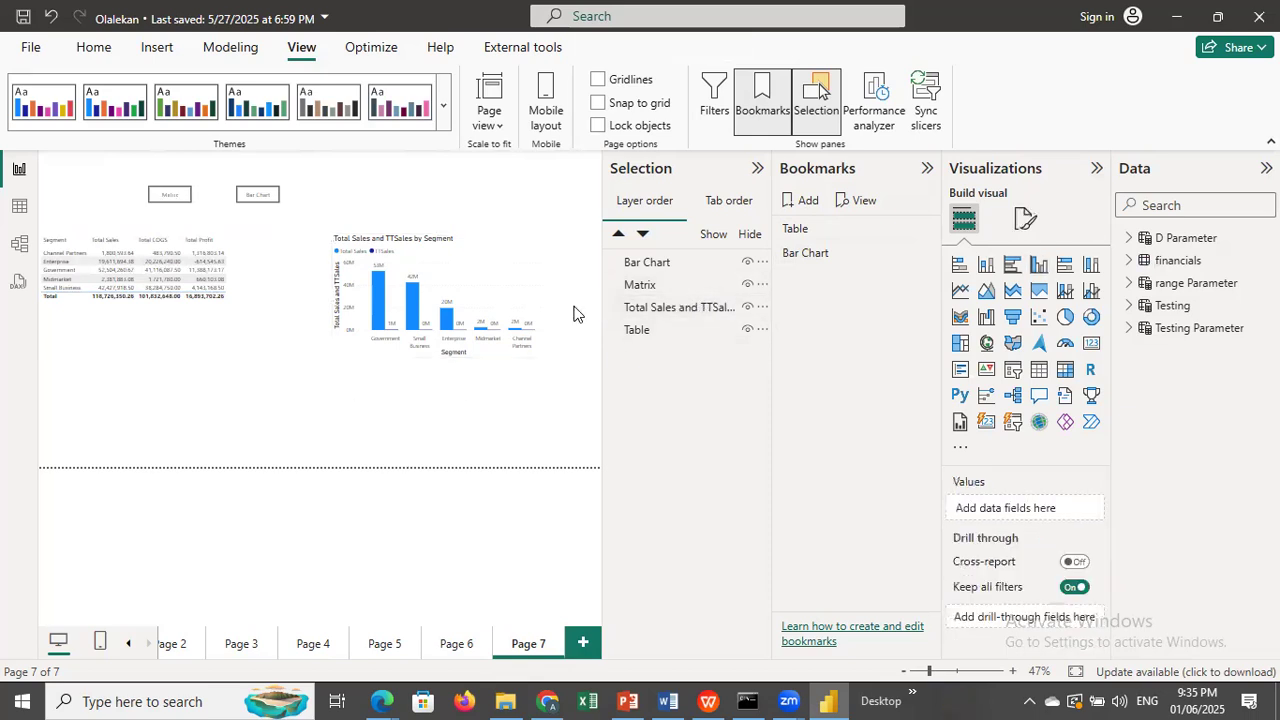
pyautogui.click(795, 232)
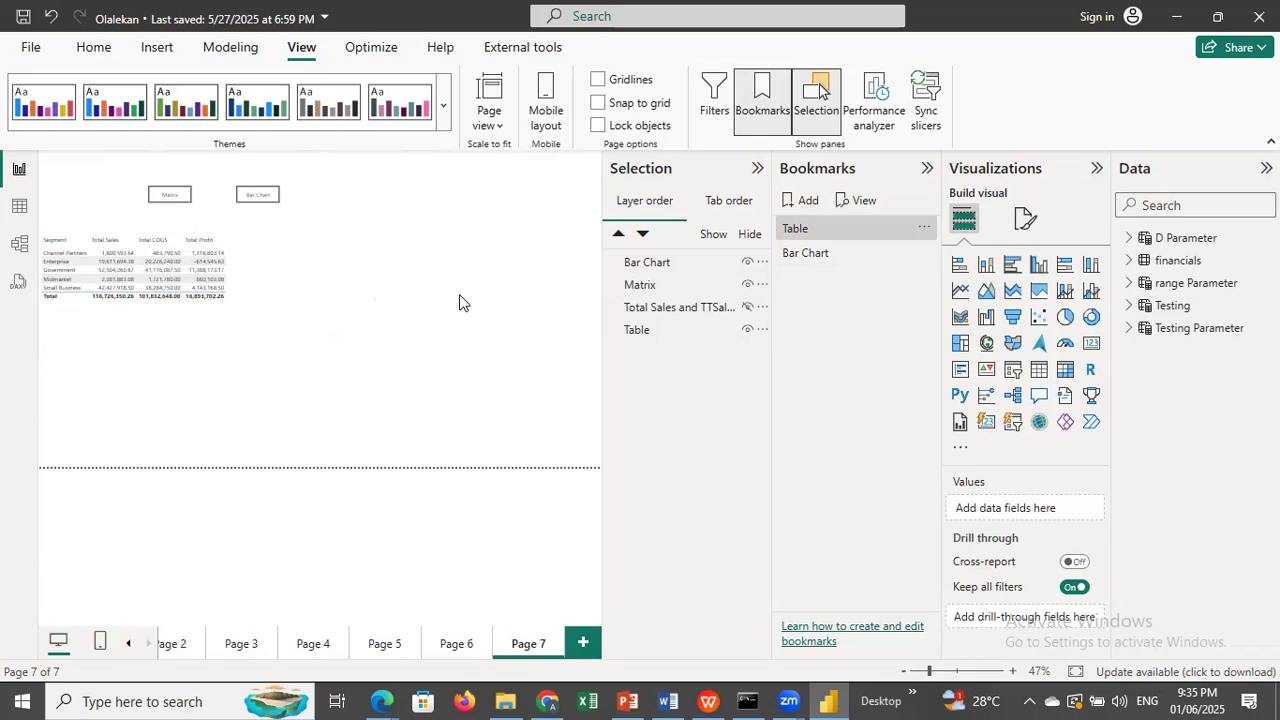
pyautogui.click(808, 253)
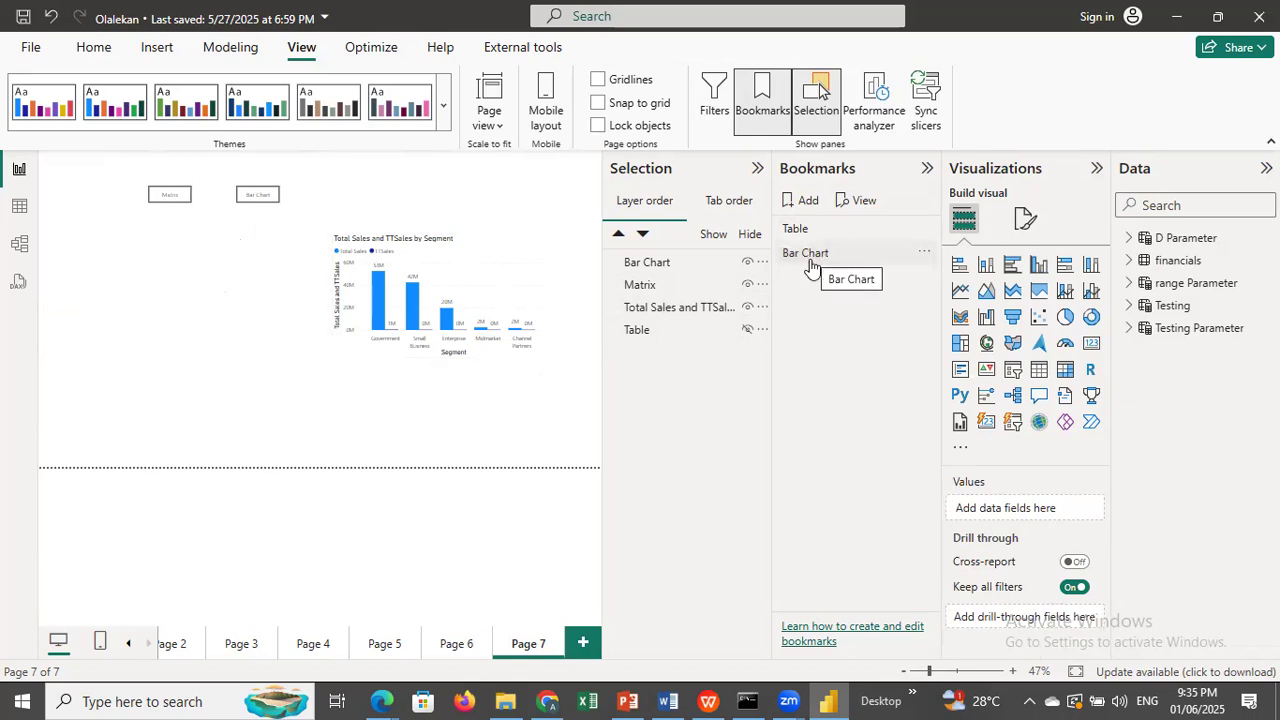
# Turn on the Matrix button's action and set it to the Bookmark type with the Table bookmark.
pyautogui.click(164, 196)
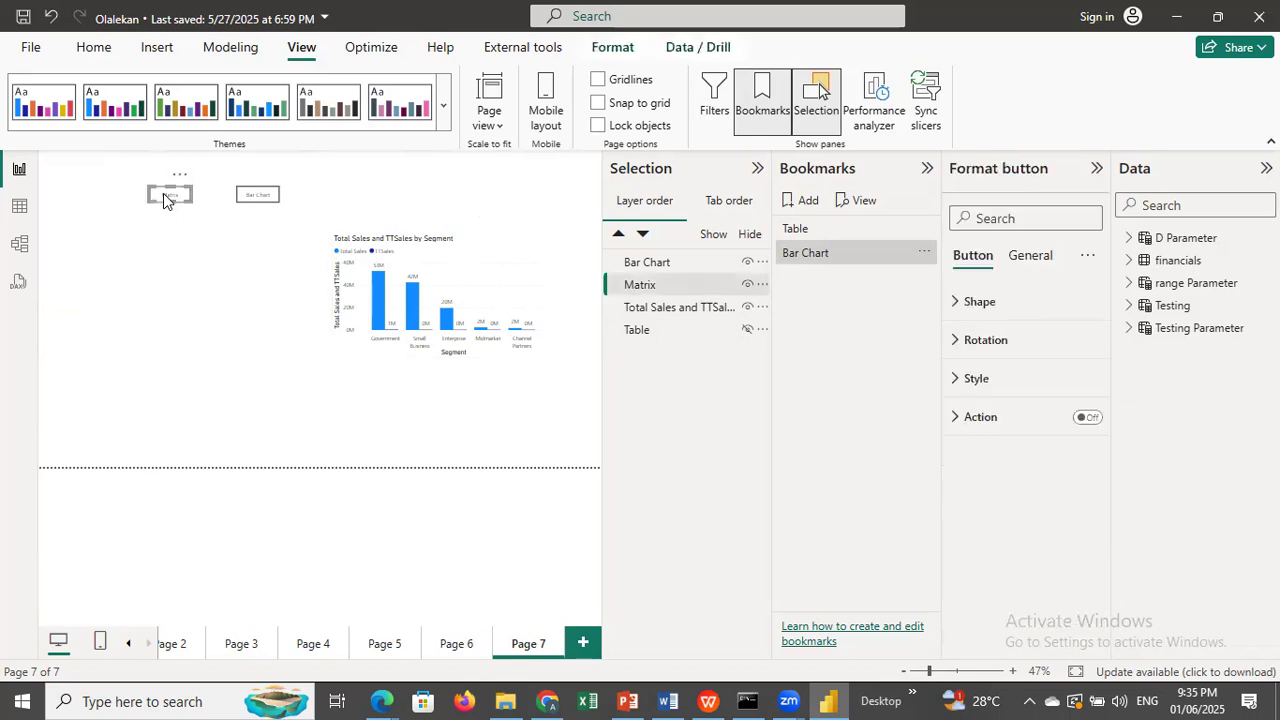
pyautogui.click(1087, 418)
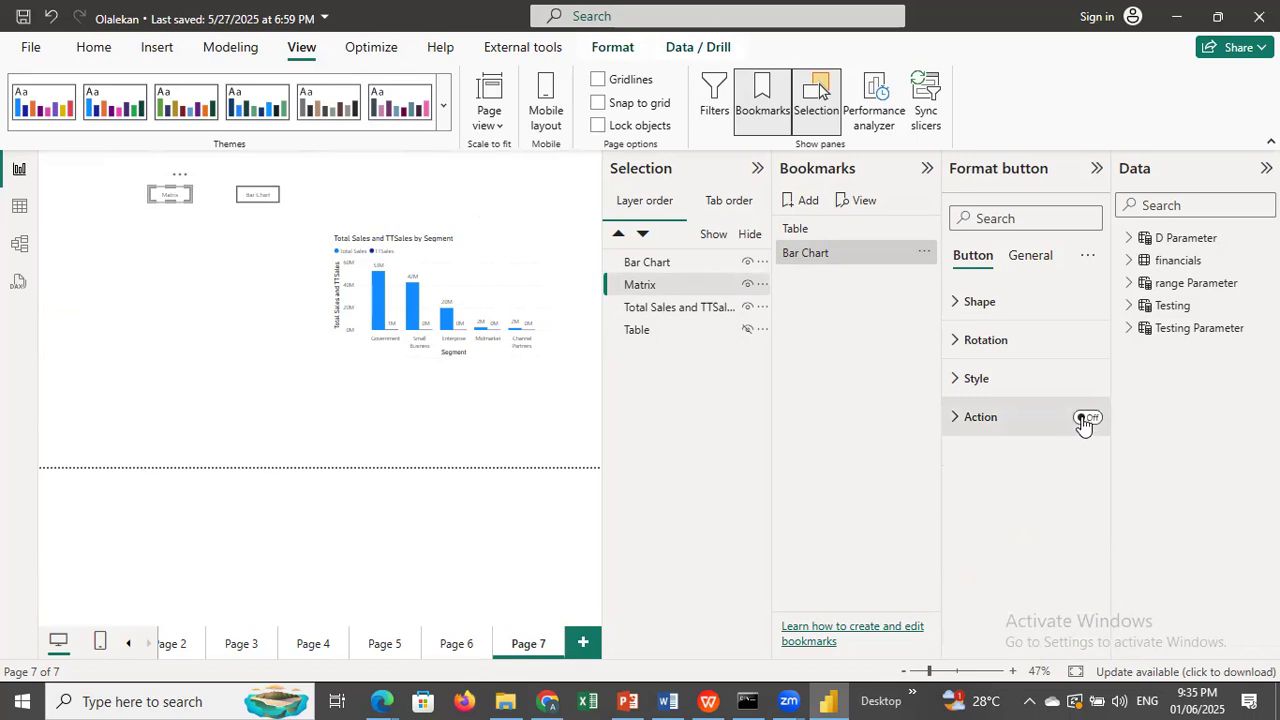
pyautogui.click(956, 420)
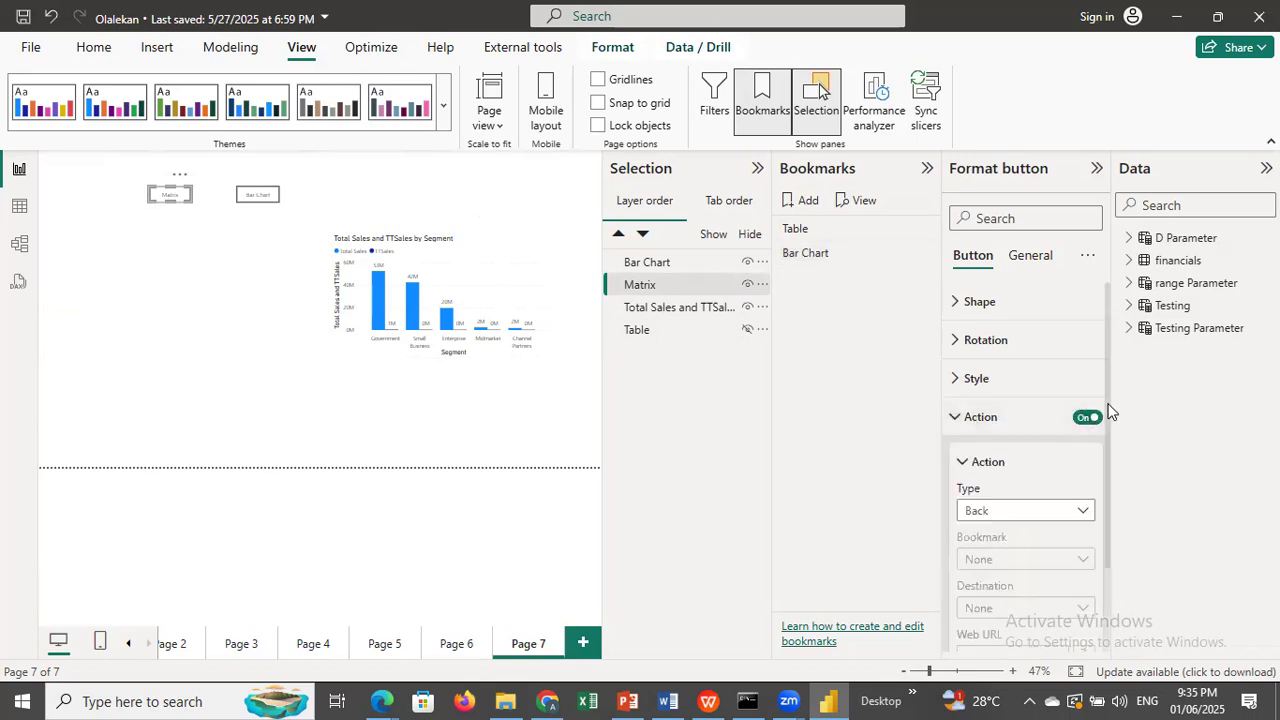
pyautogui.moveTo(1109, 420); pyautogui.dragTo(1110, 499)
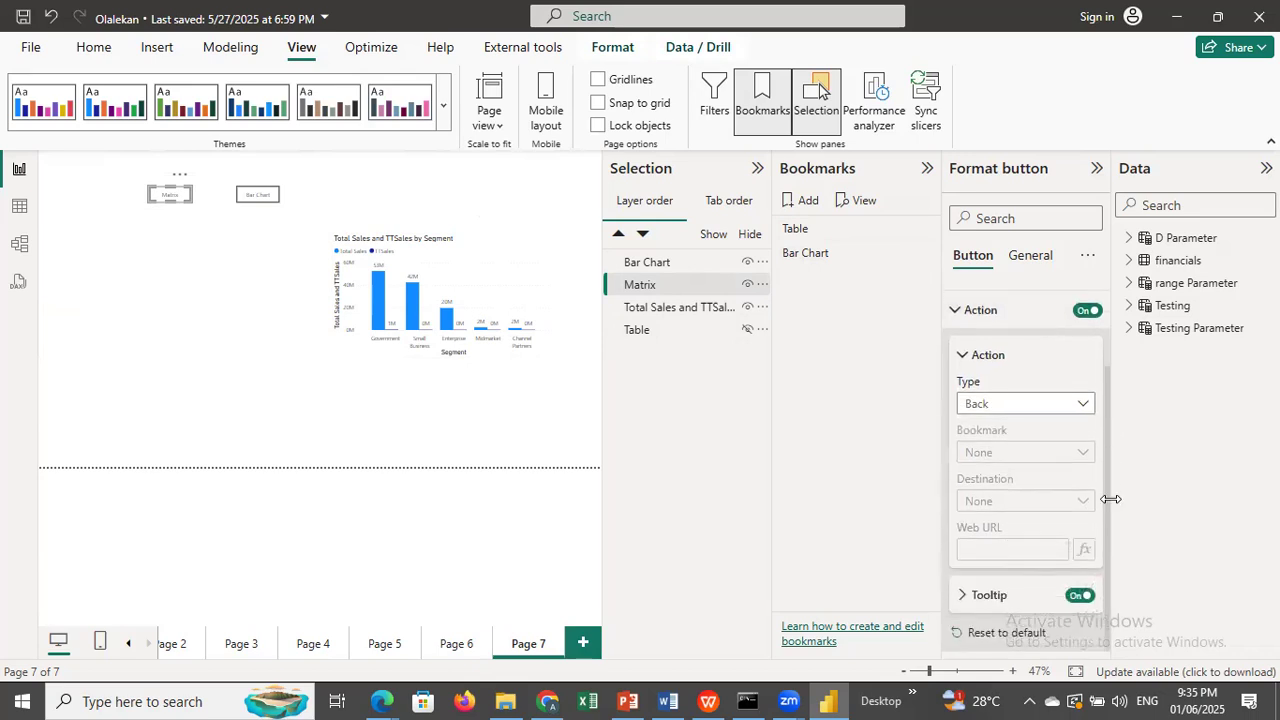
pyautogui.click(1079, 410)
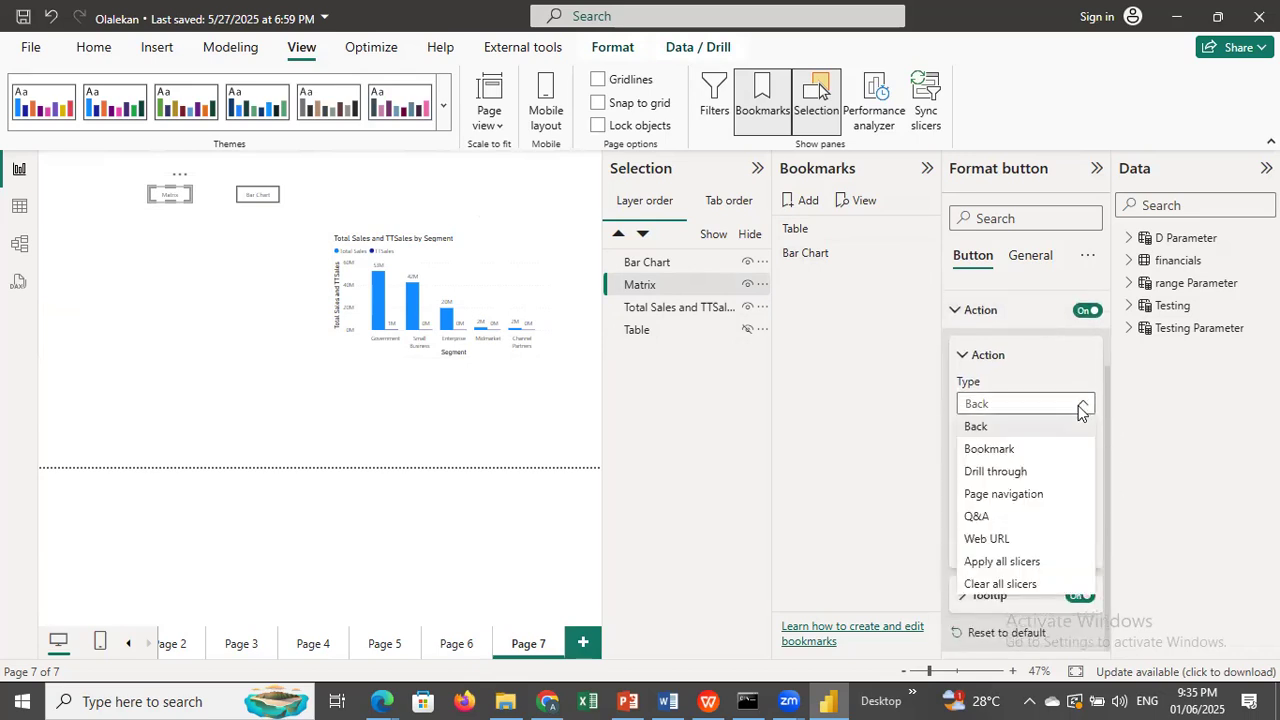
pyautogui.click(1012, 450)
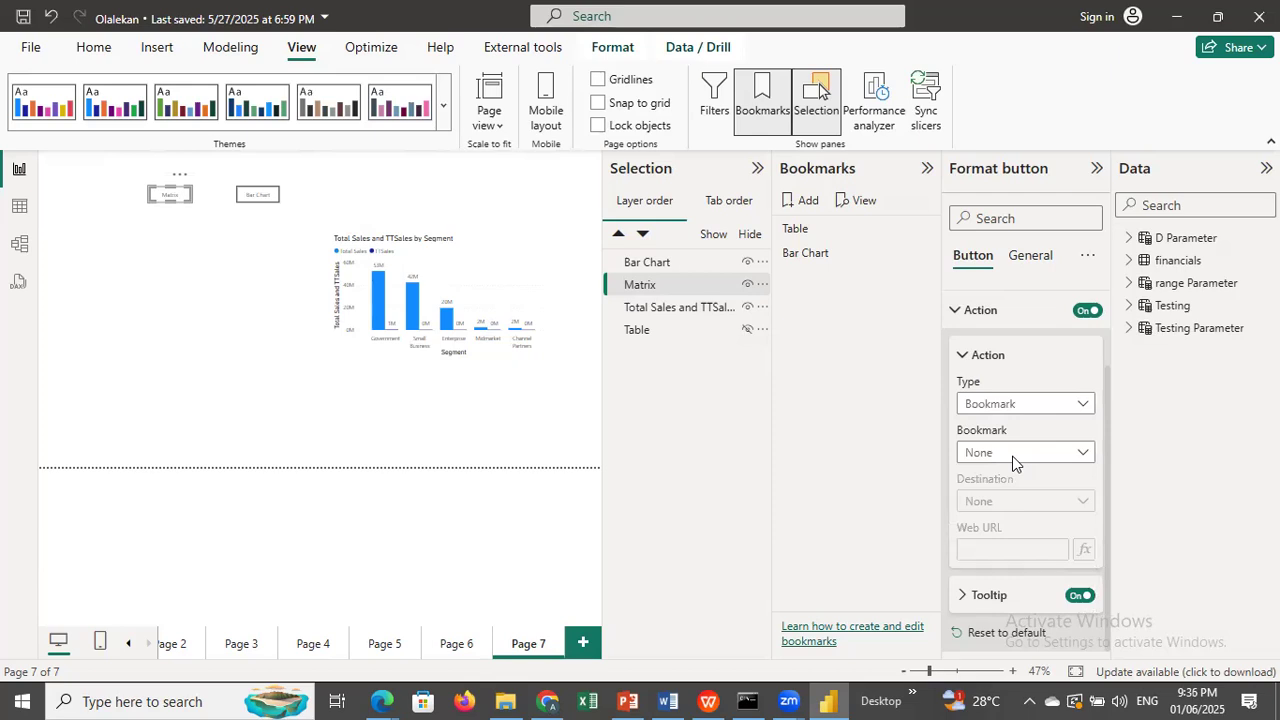
pyautogui.click(1072, 453)
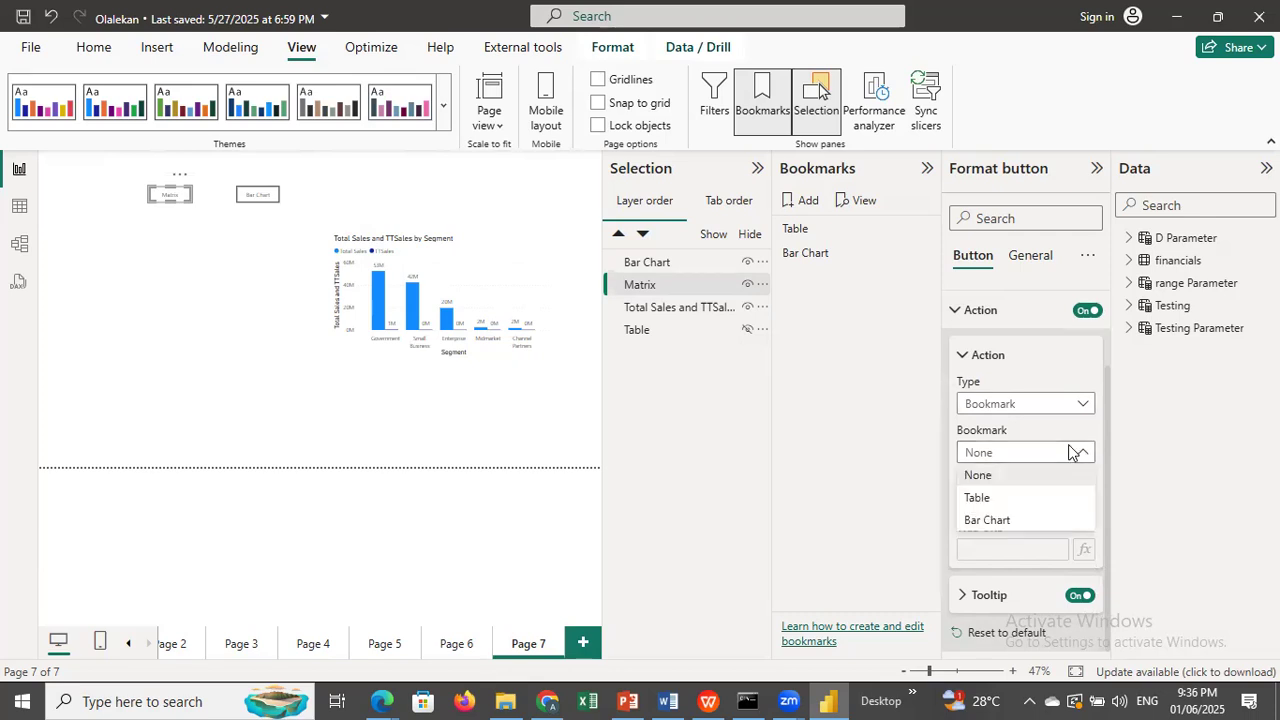
pyautogui.click(981, 498)
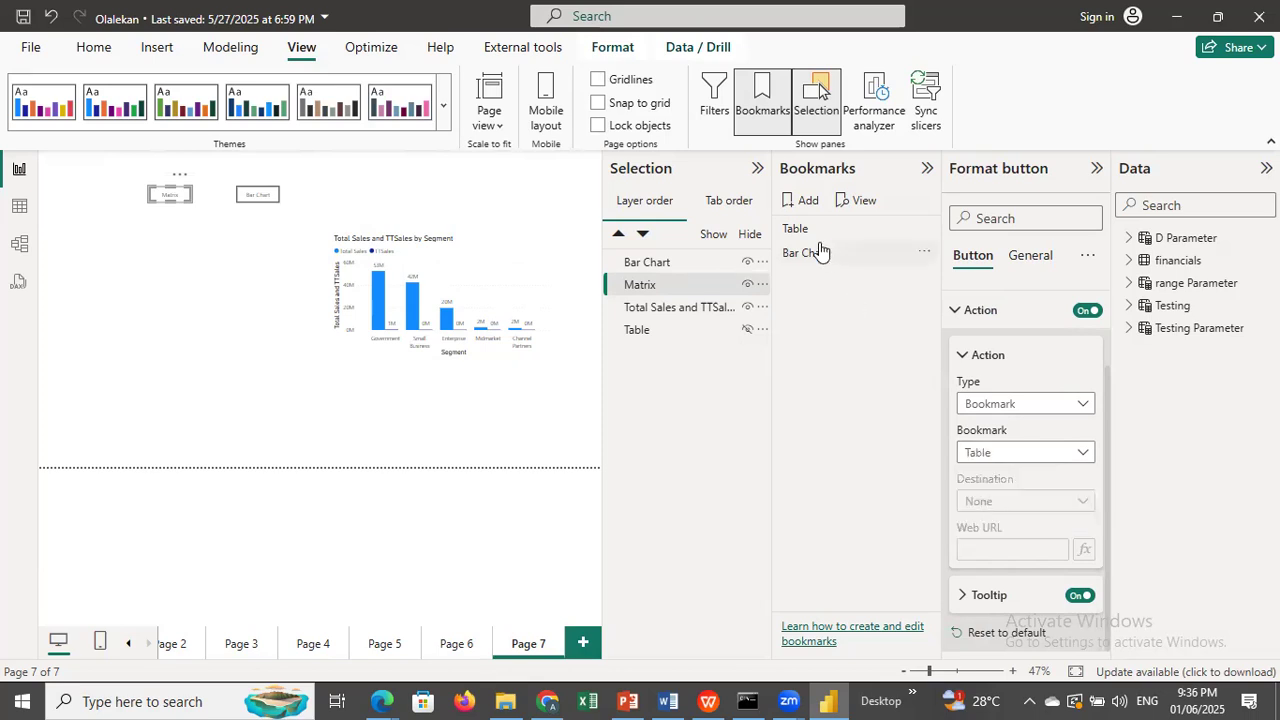
pyautogui.click(225, 427)
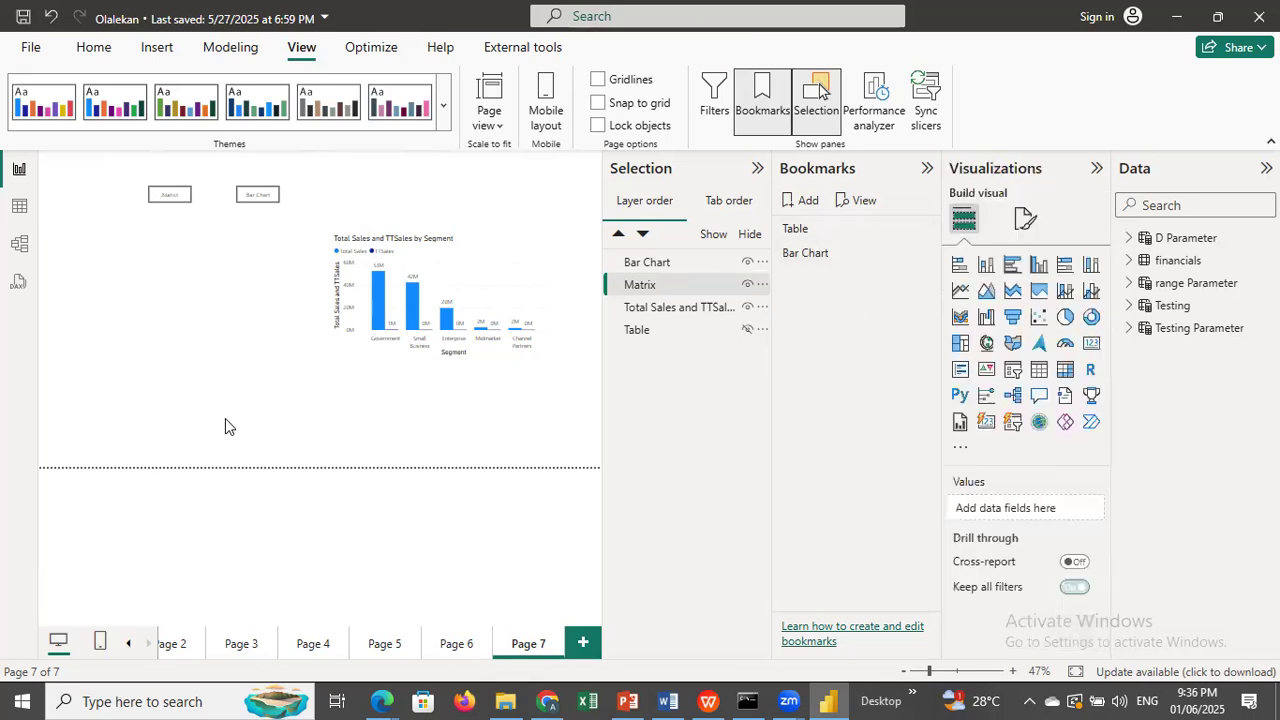
# Enable a Bookmark action on the Bar Chart button pointing to the Bar Chart bookmark, and test both buttons.
pyautogui.click(249, 200)
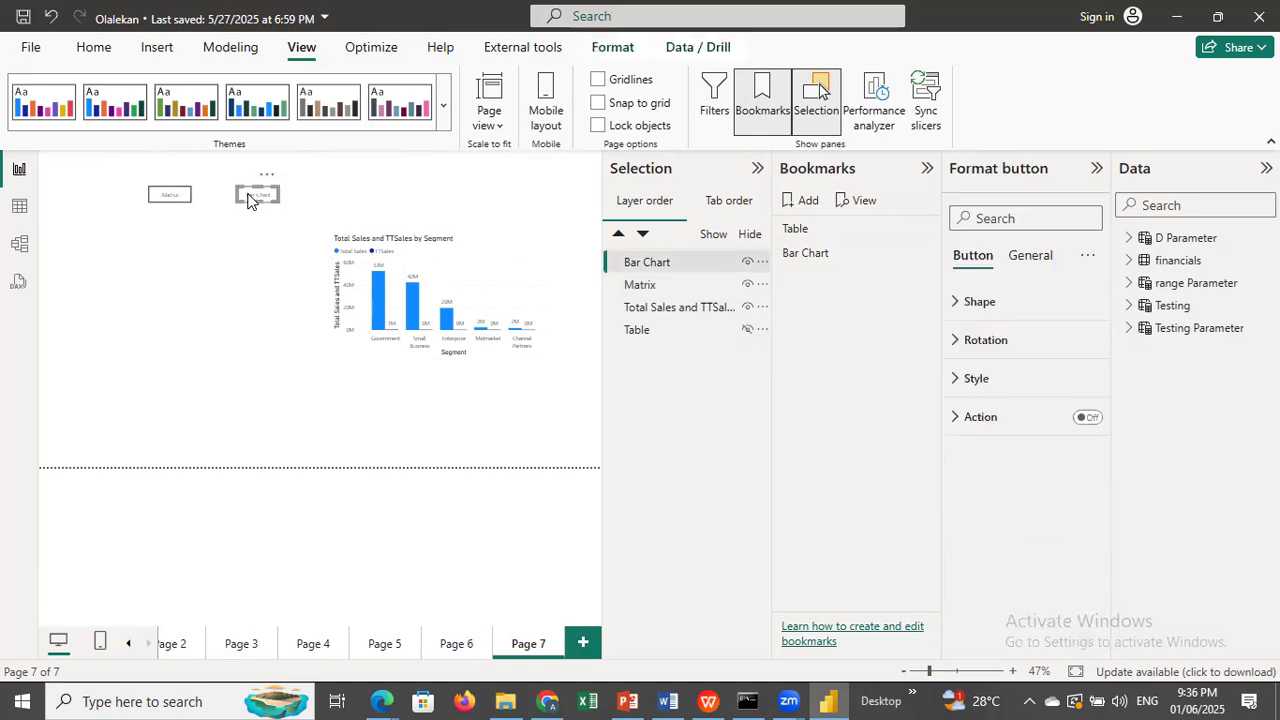
pyautogui.click(1084, 418)
pyautogui.click(954, 418)
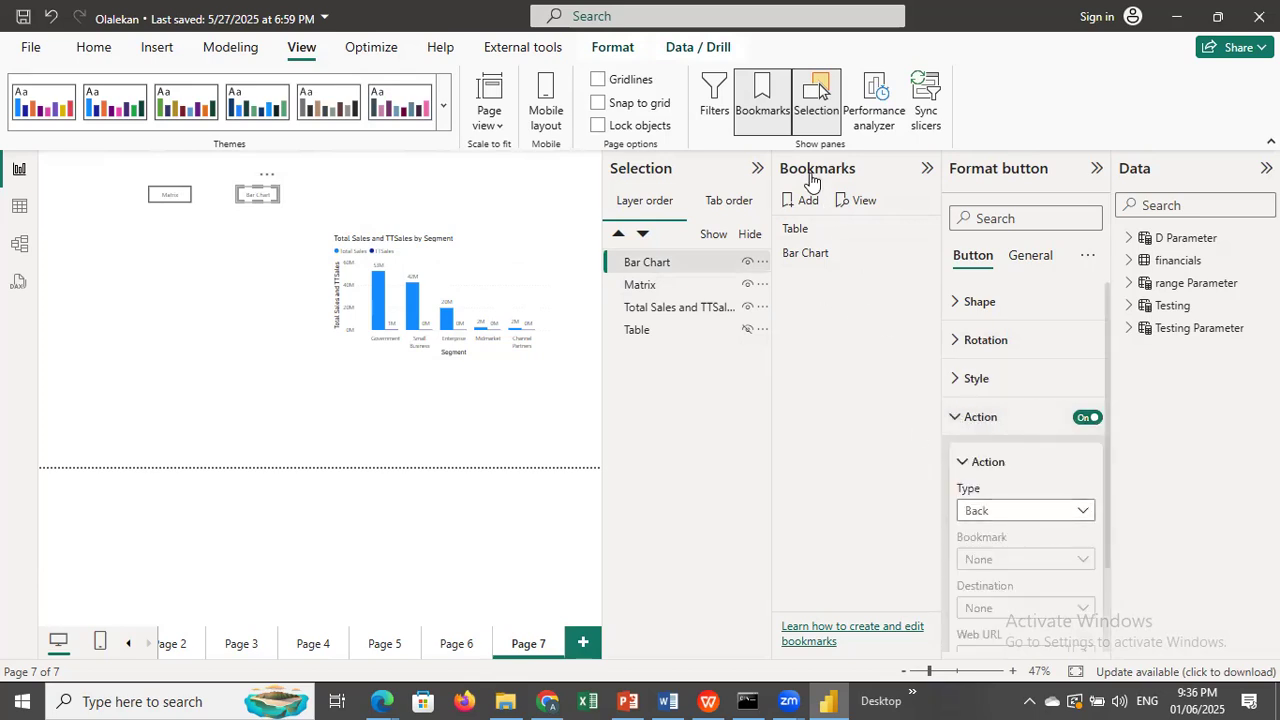
pyautogui.click(1072, 520)
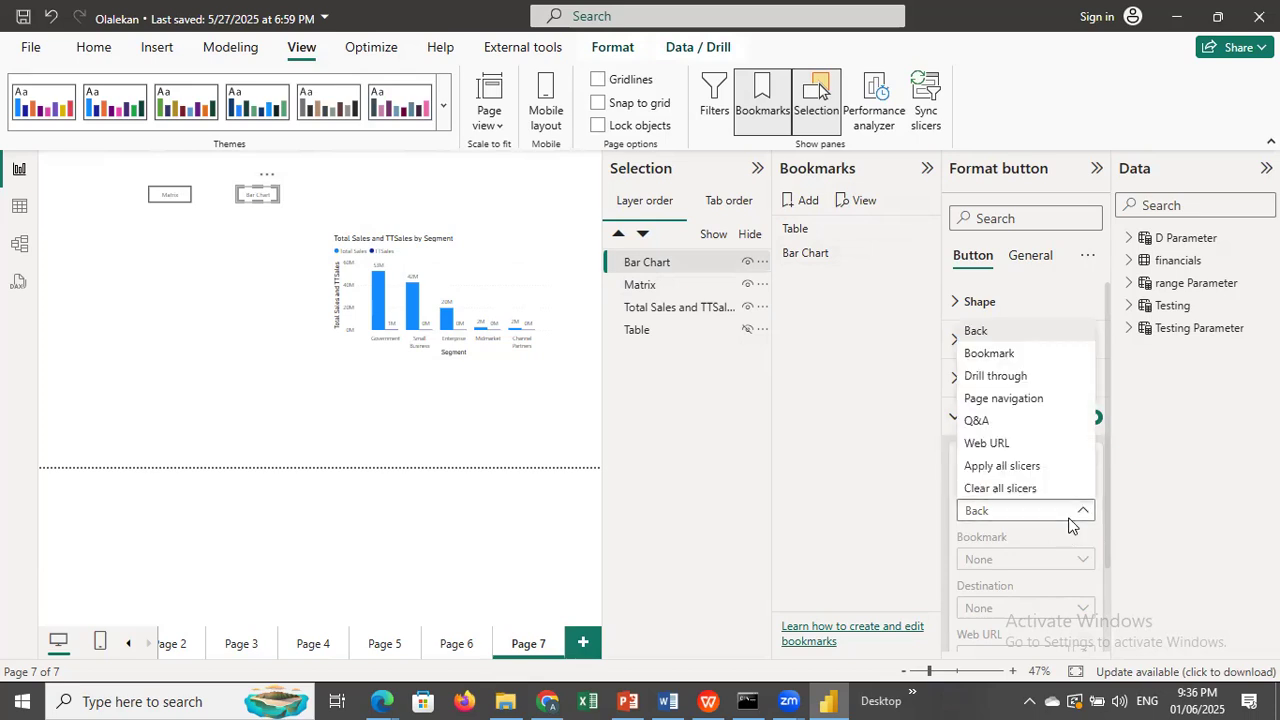
pyautogui.click(1004, 356)
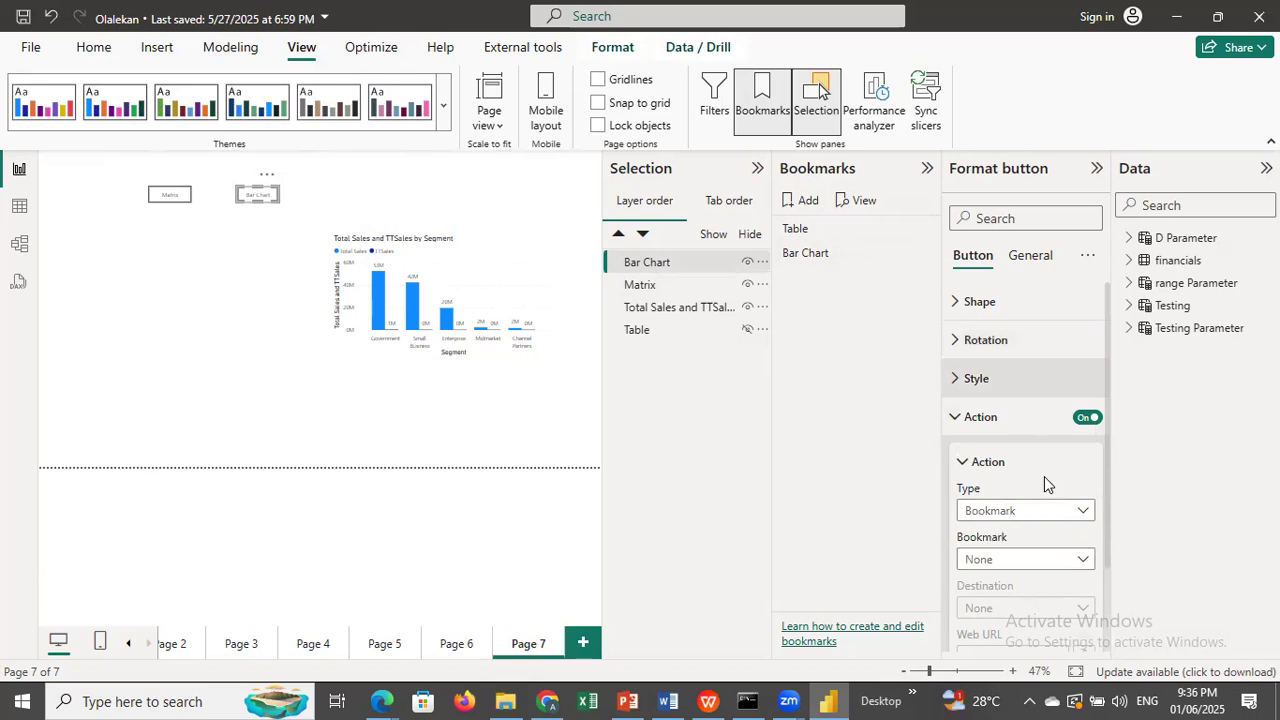
pyautogui.click(1085, 562)
pyautogui.click(989, 627)
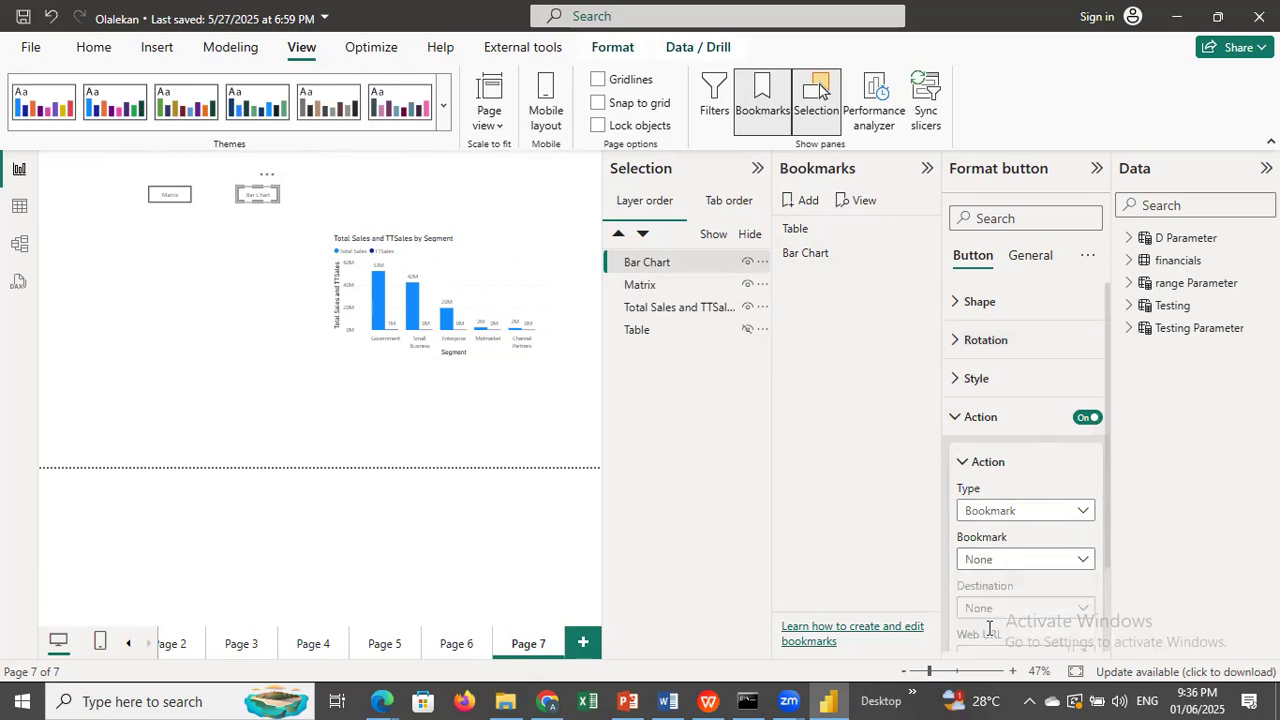
pyautogui.click(228, 398)
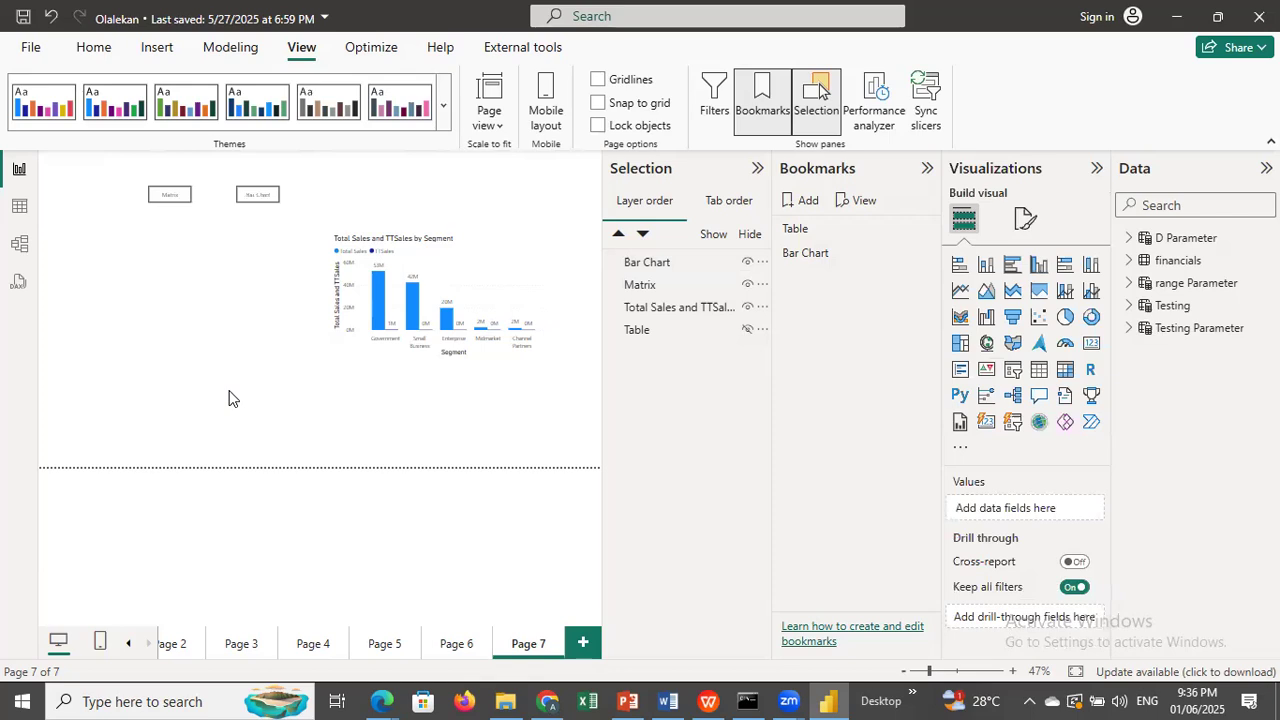
pyautogui.keyDown('ctrl'); pyautogui.click(170, 198); pyautogui.keyUp('ctrl')
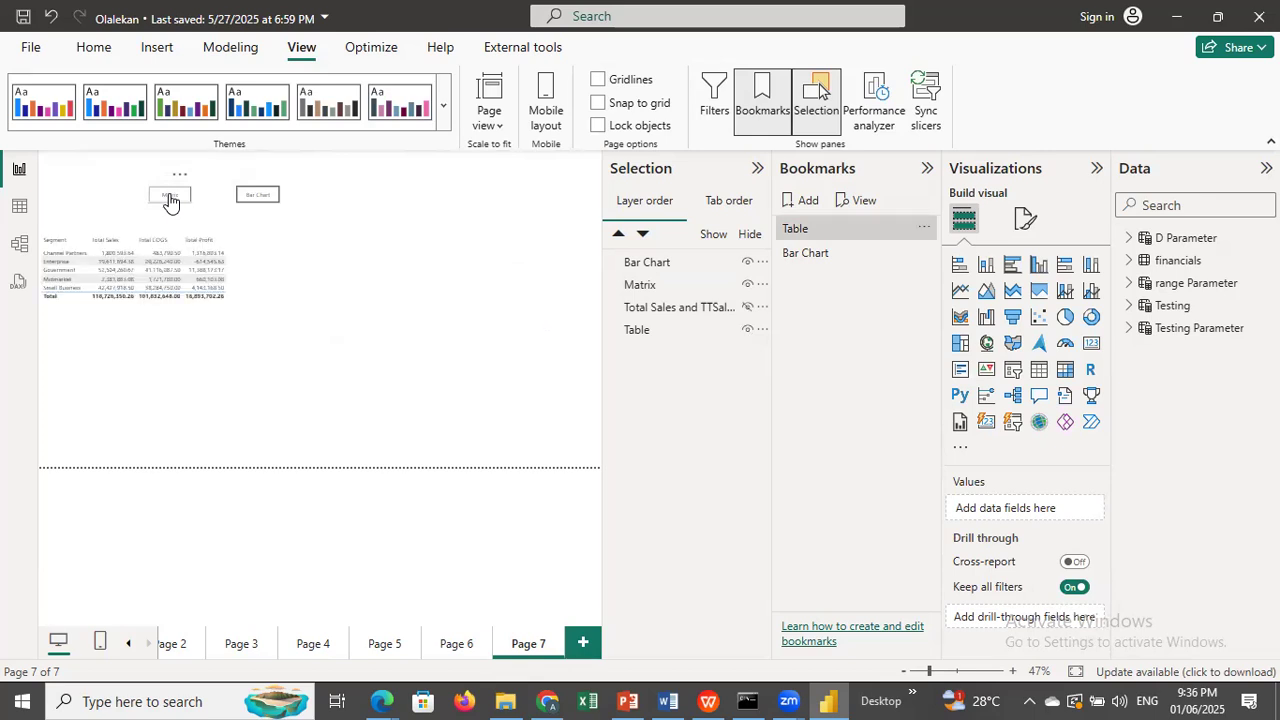
pyautogui.keyDown('ctrl'); pyautogui.click(263, 204); pyautogui.keyUp('ctrl')
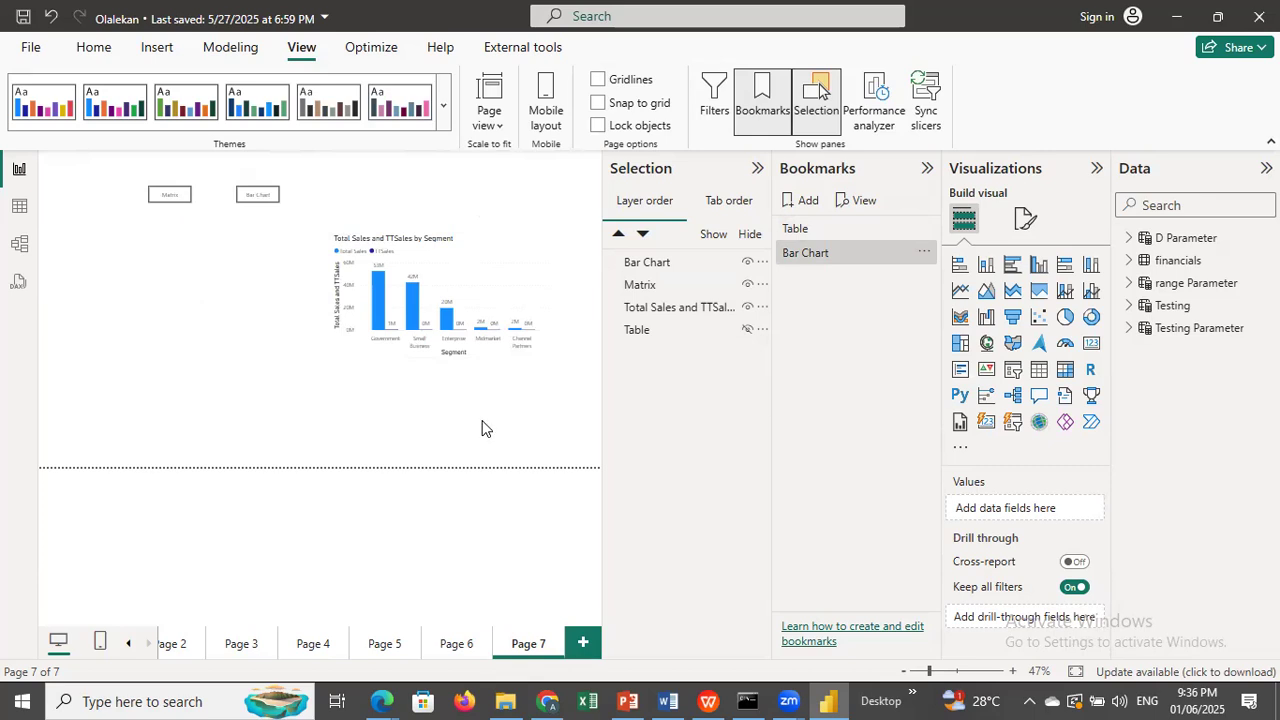
# Unhide the table, move the Total Sales and TTSales chart on top of it, and test the Matrix and Bar Chart buttons.
pyautogui.click(747, 329)
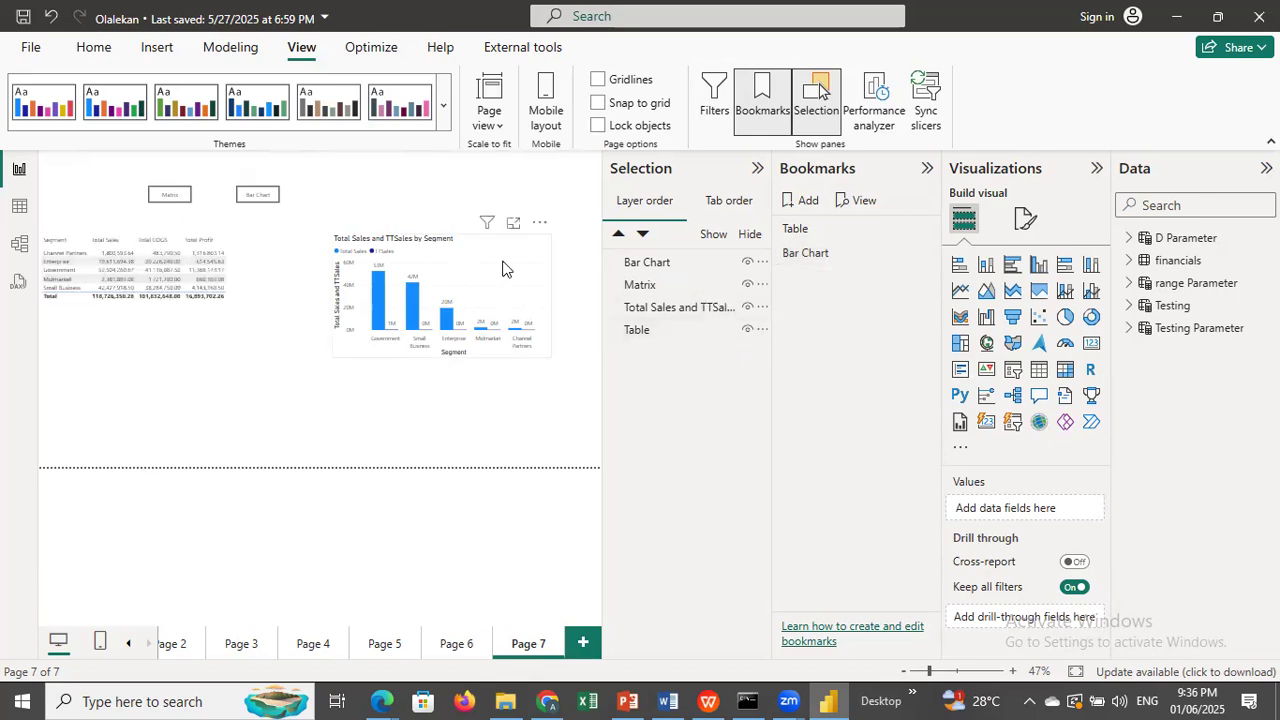
pyautogui.moveTo(502, 268); pyautogui.dragTo(186, 254)
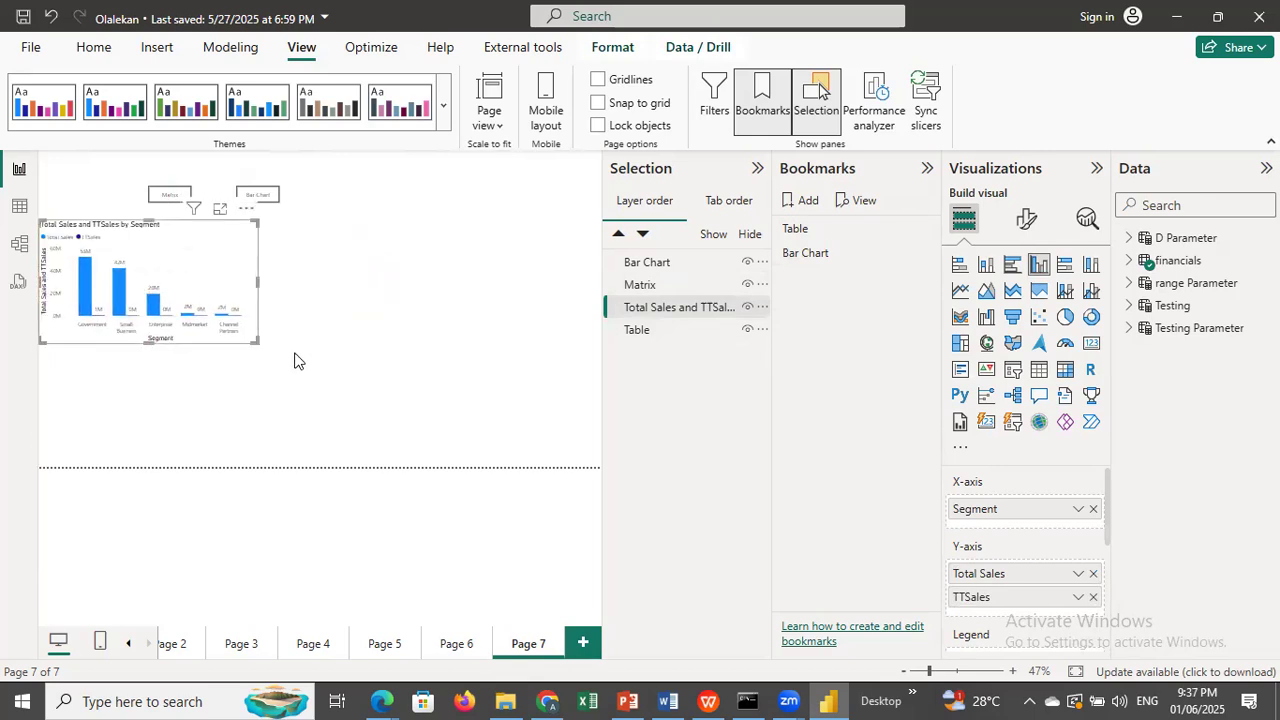
pyautogui.click(313, 409)
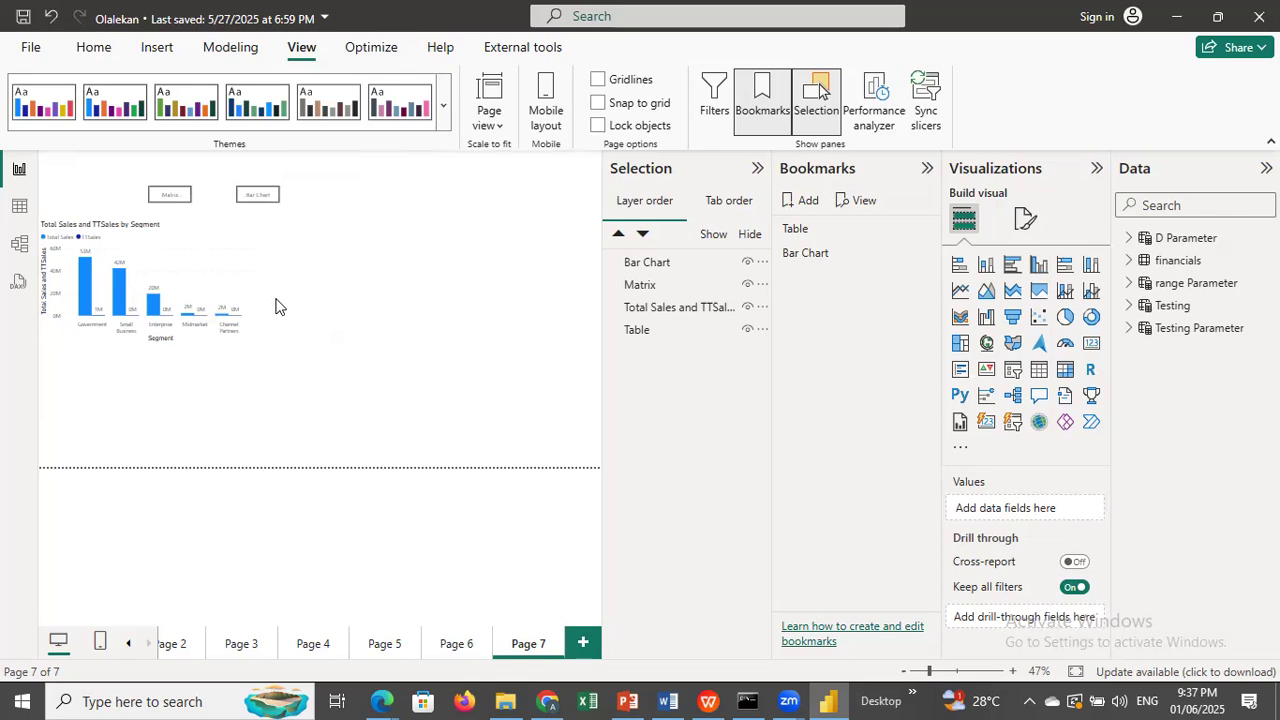
pyautogui.keyDown('ctrl'); pyautogui.click(166, 198); pyautogui.keyUp('ctrl')
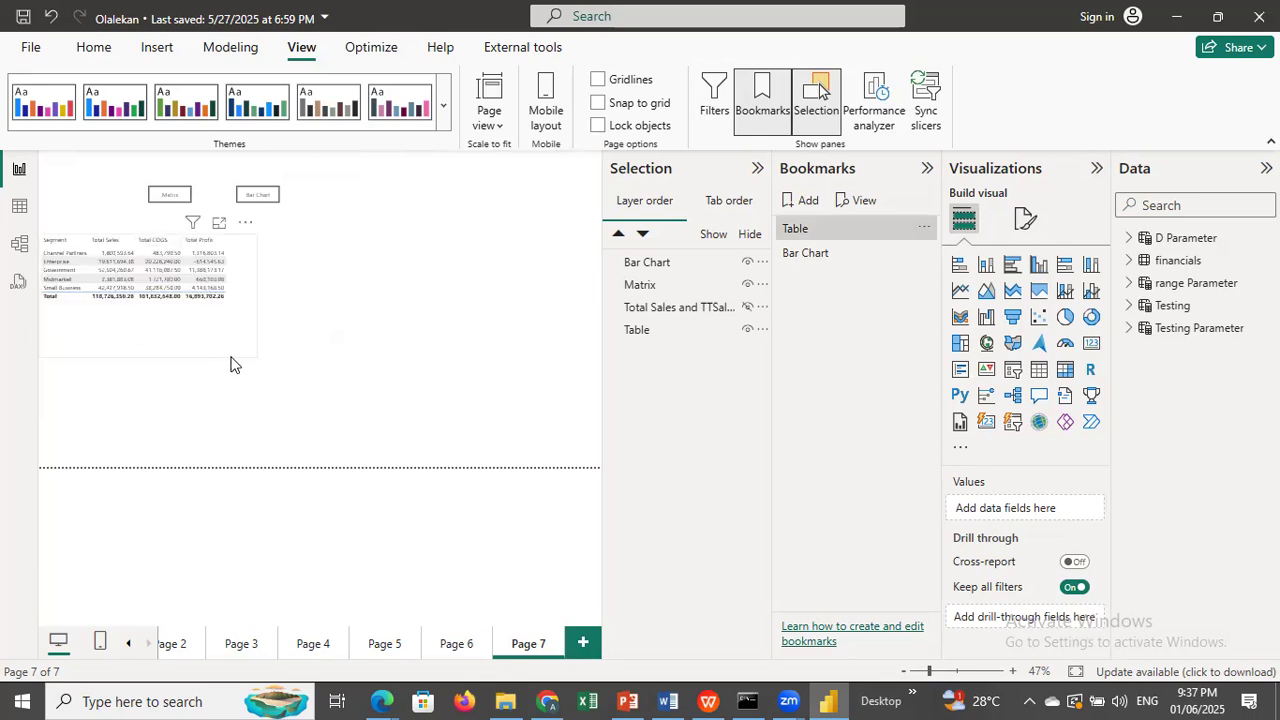
pyautogui.keyDown('ctrl'); pyautogui.click(250, 202); pyautogui.keyUp('ctrl')
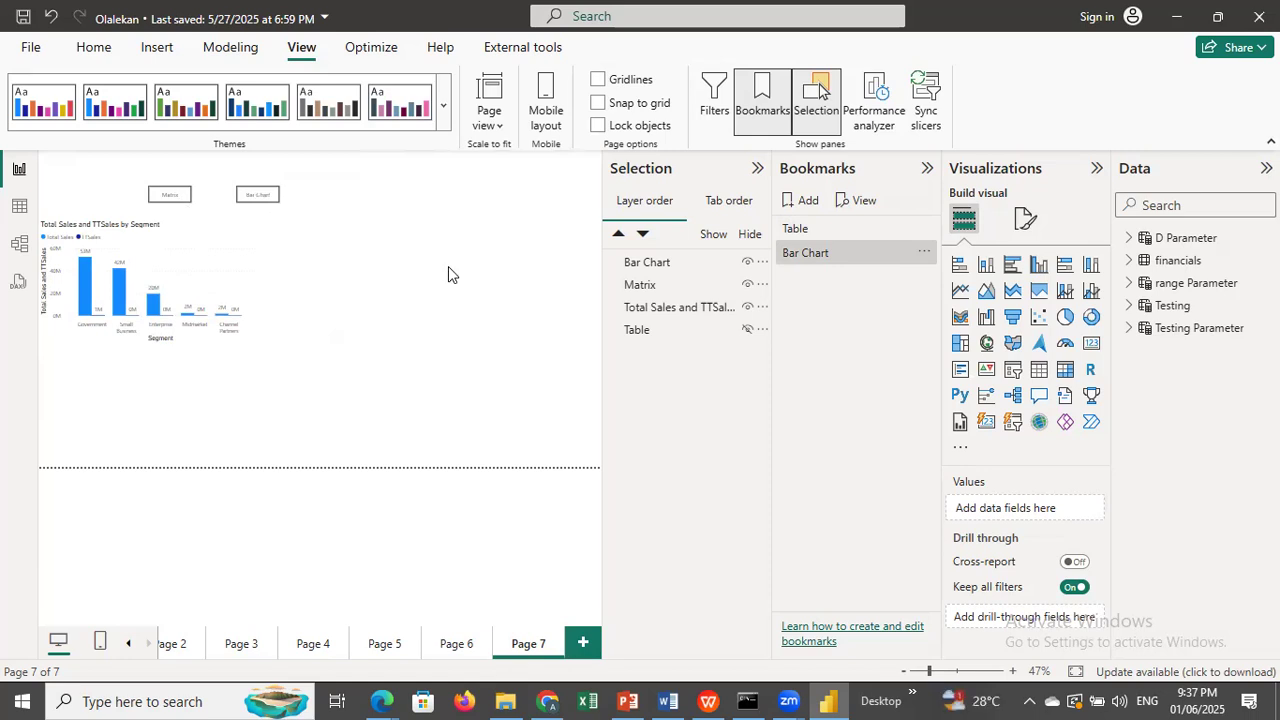
pyautogui.click(250, 644)
pyautogui.click(318, 646)
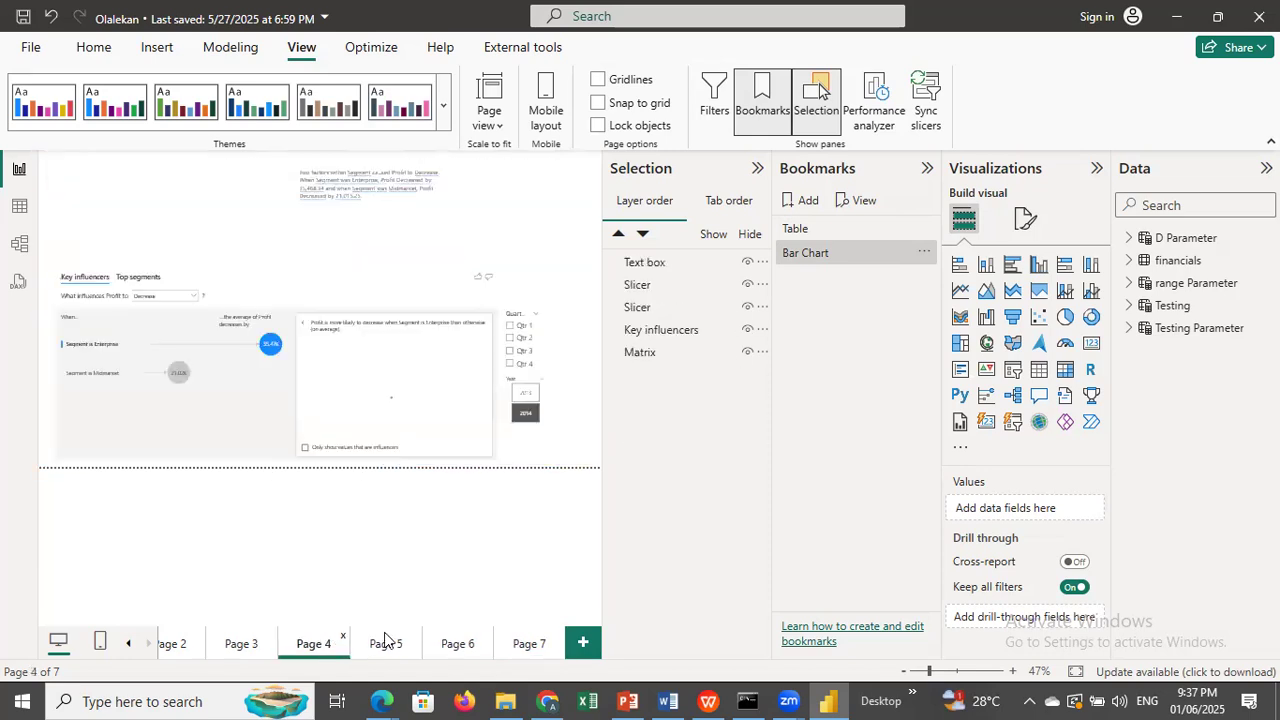
pyautogui.click(390, 644)
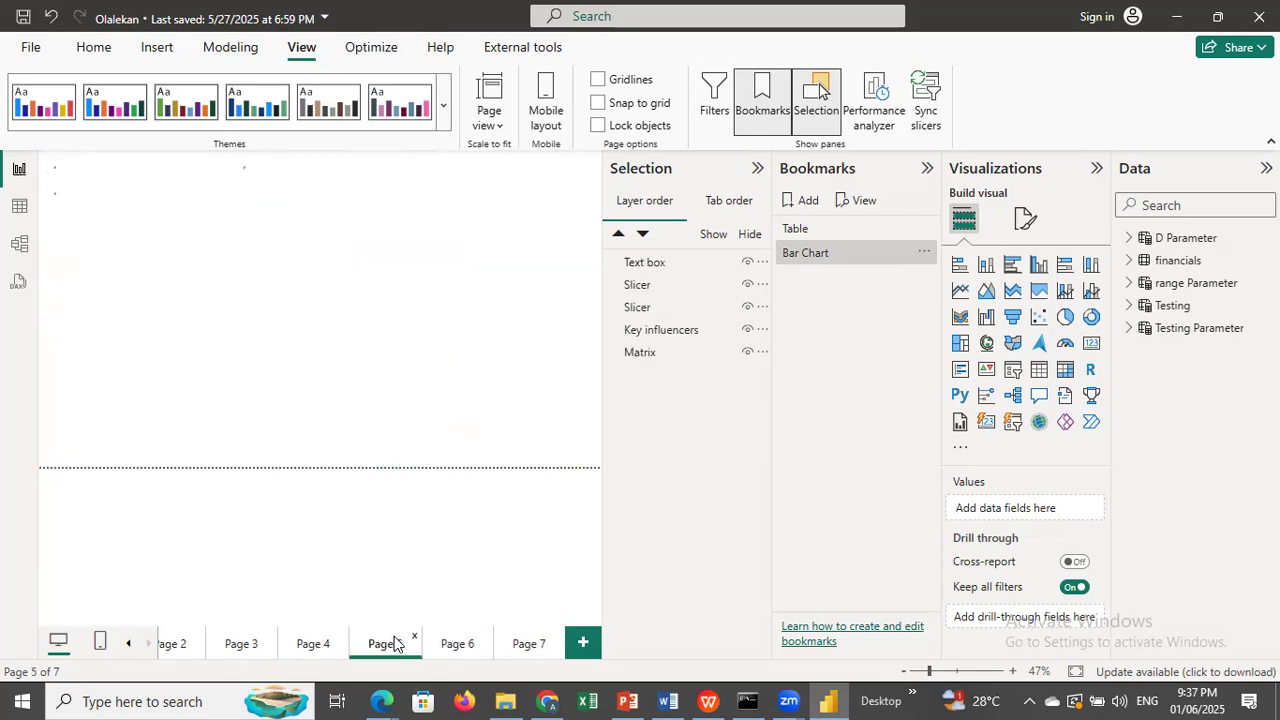
pyautogui.click(524, 646)
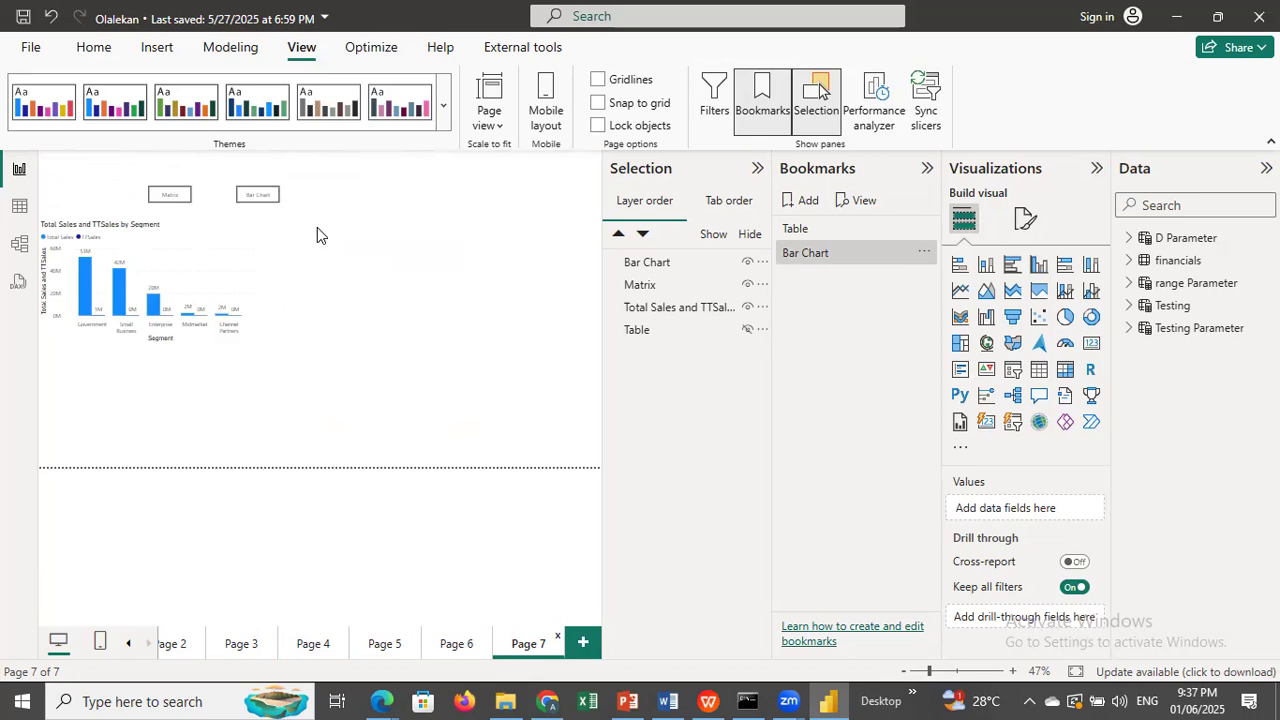
# Turn on the fill in the Bar Chart button's default style and set its color to blue.
pyautogui.click(270, 192)
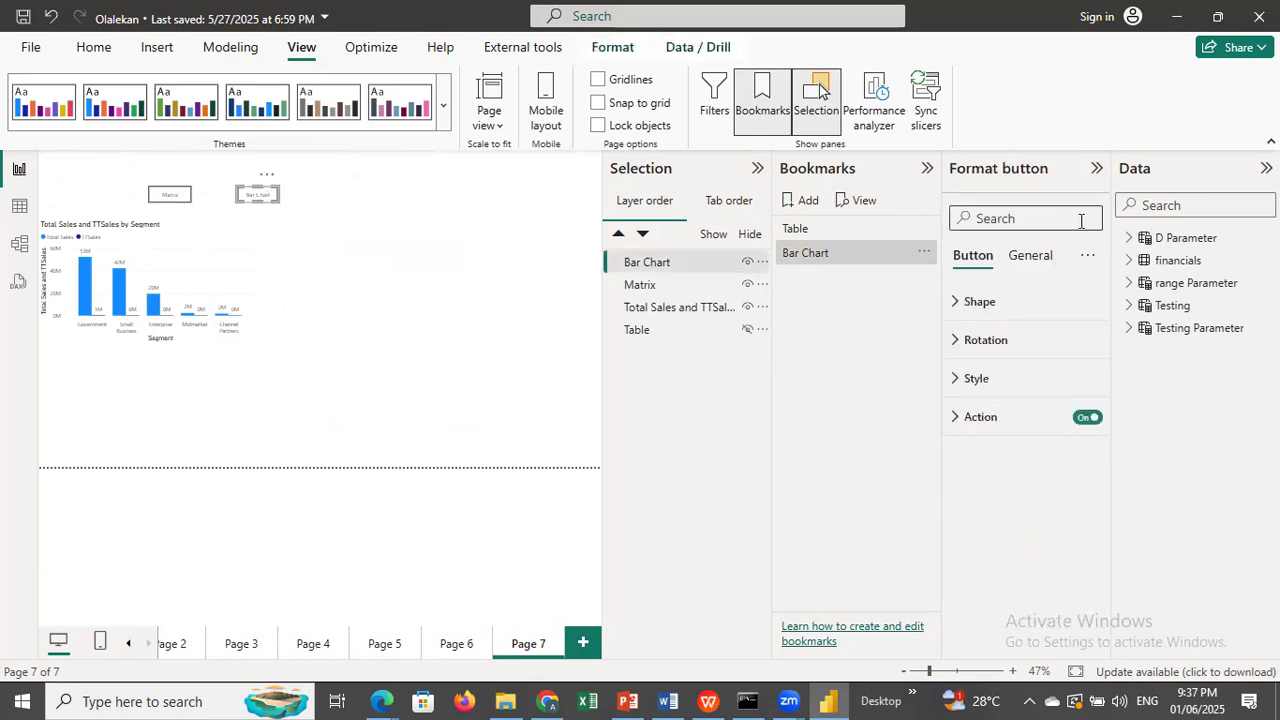
pyautogui.click(968, 345)
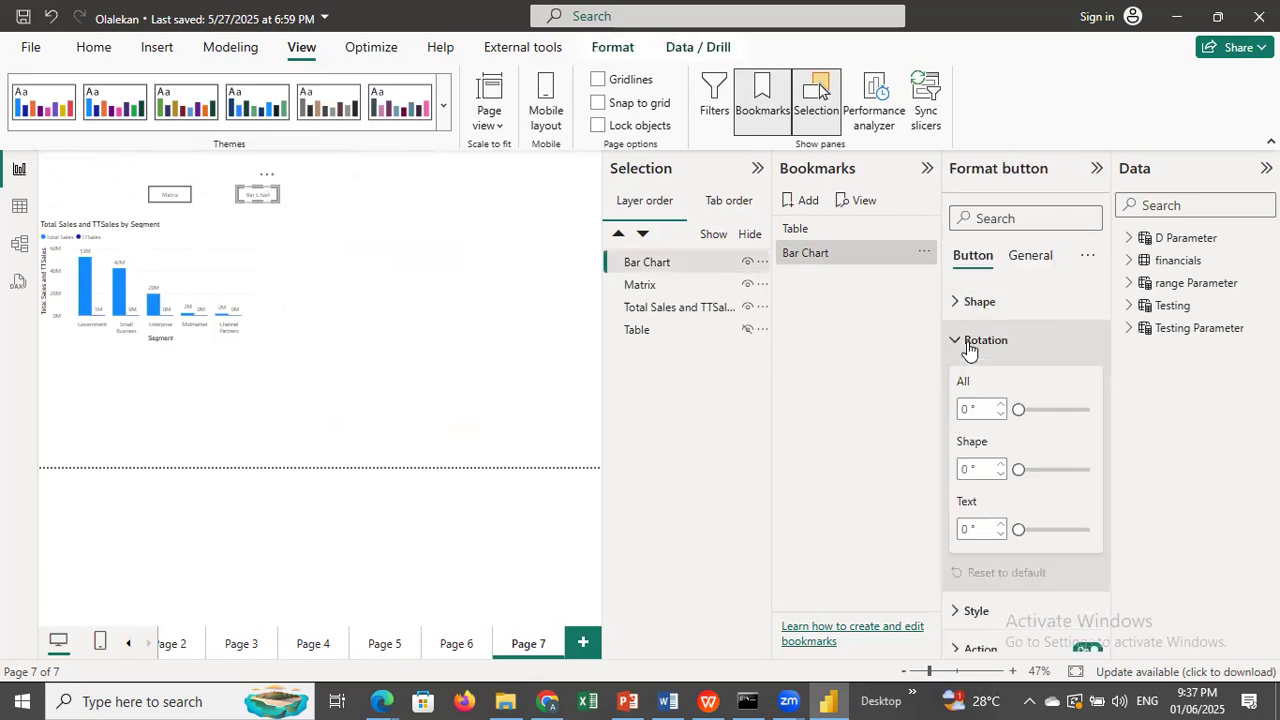
pyautogui.click(970, 345)
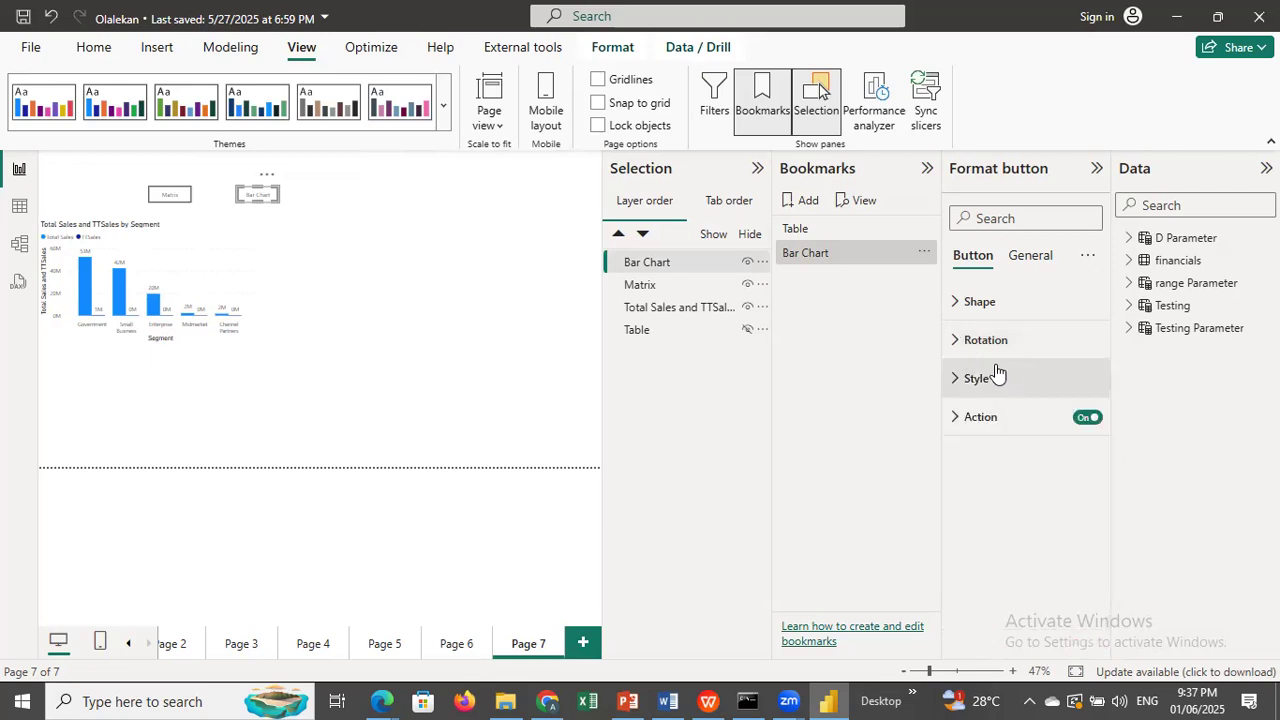
pyautogui.click(990, 375)
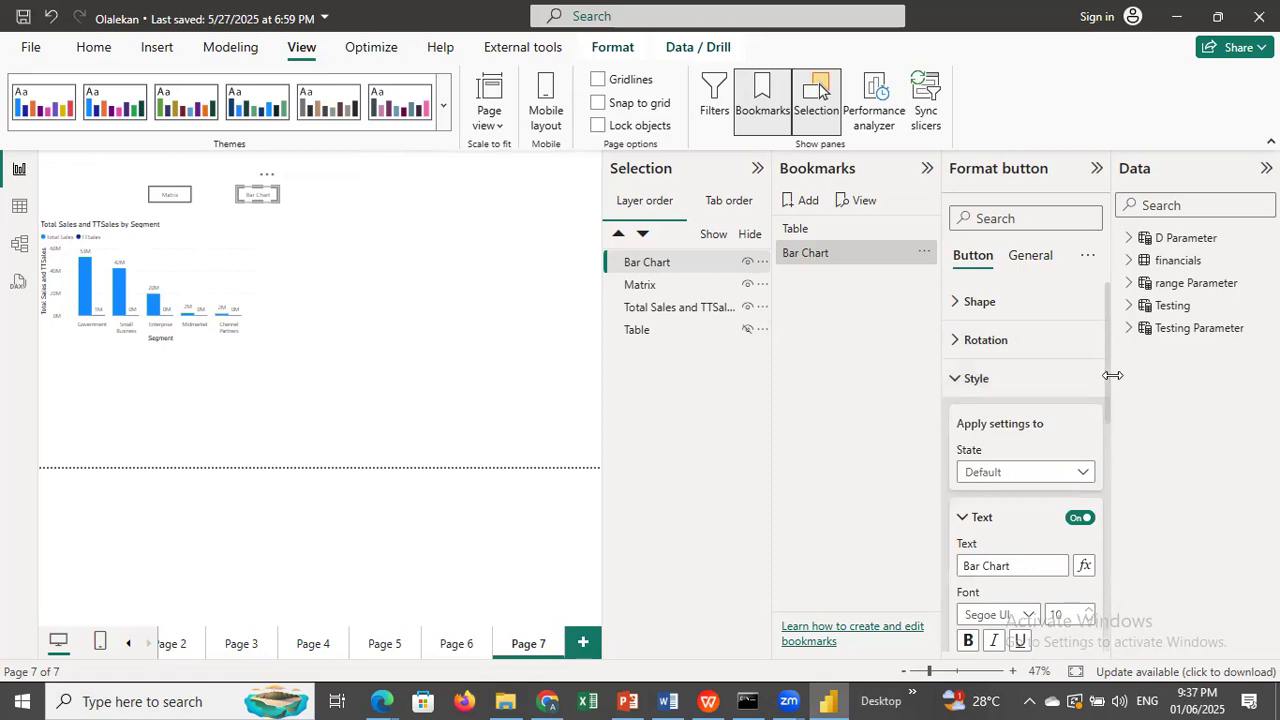
pyautogui.moveTo(1108, 377); pyautogui.dragTo(1110, 590)
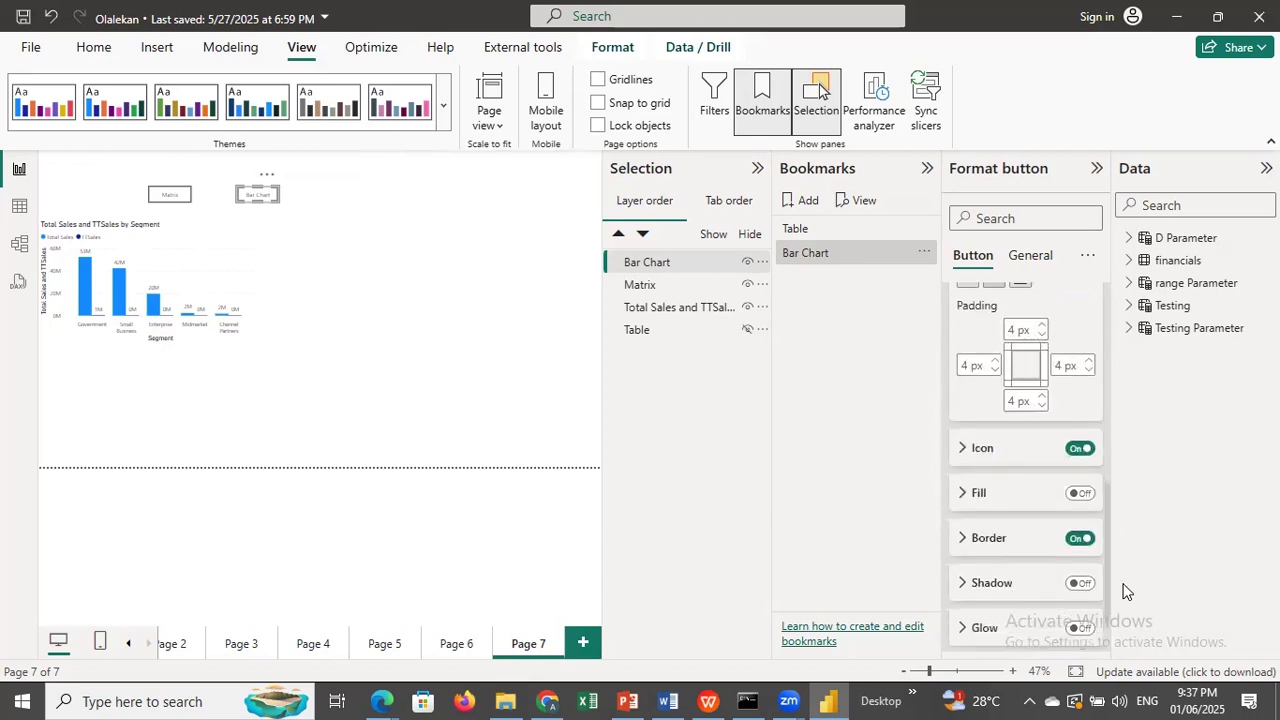
pyautogui.click(1080, 479)
pyautogui.click(963, 479)
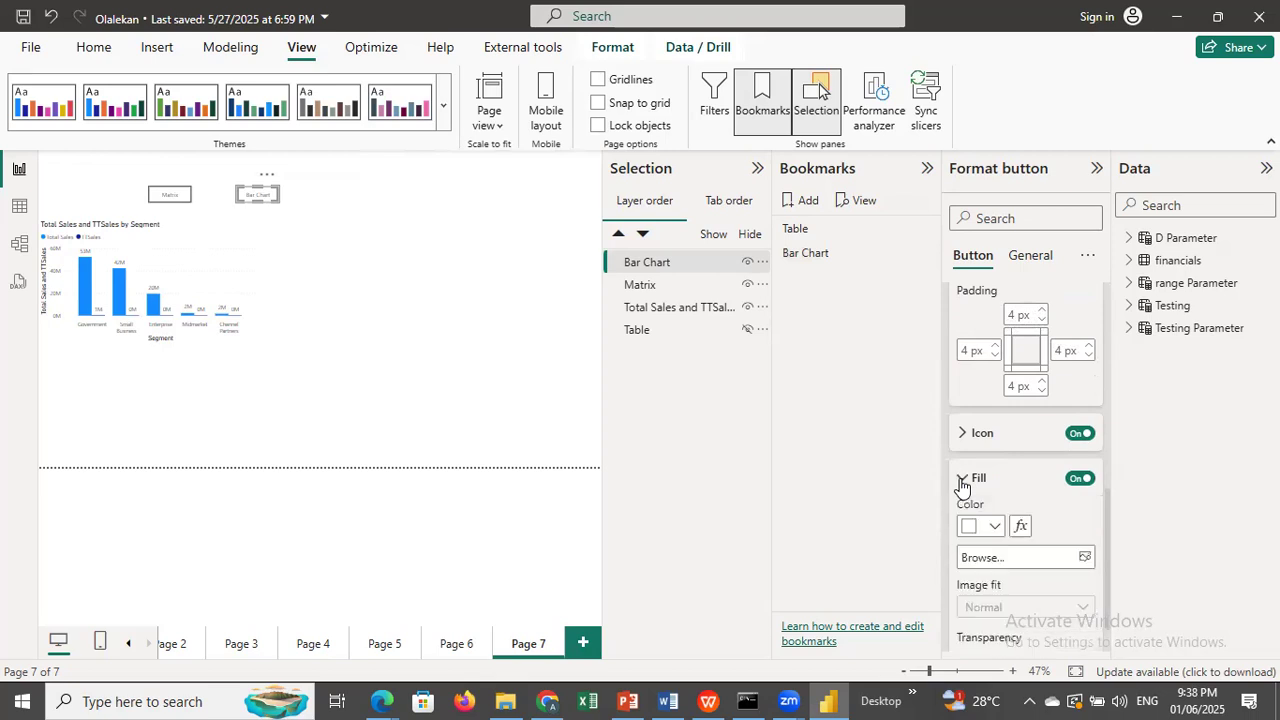
pyautogui.click(995, 528)
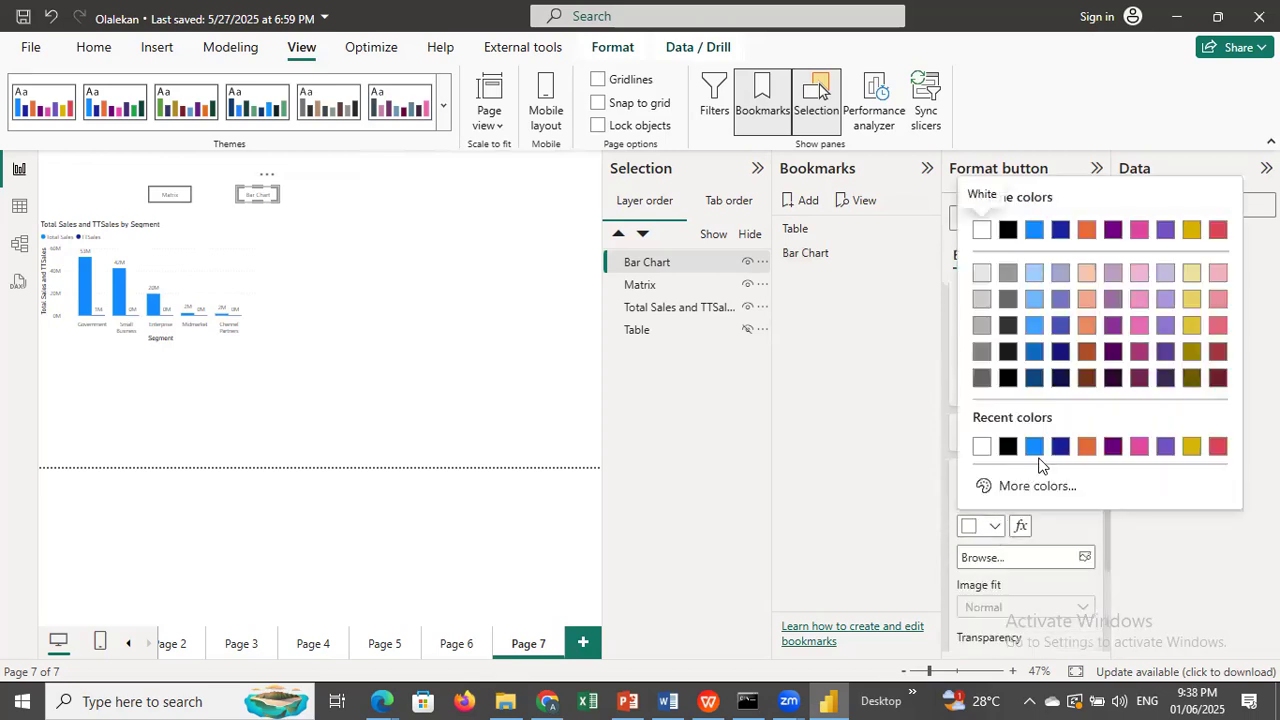
pyautogui.click(1036, 452)
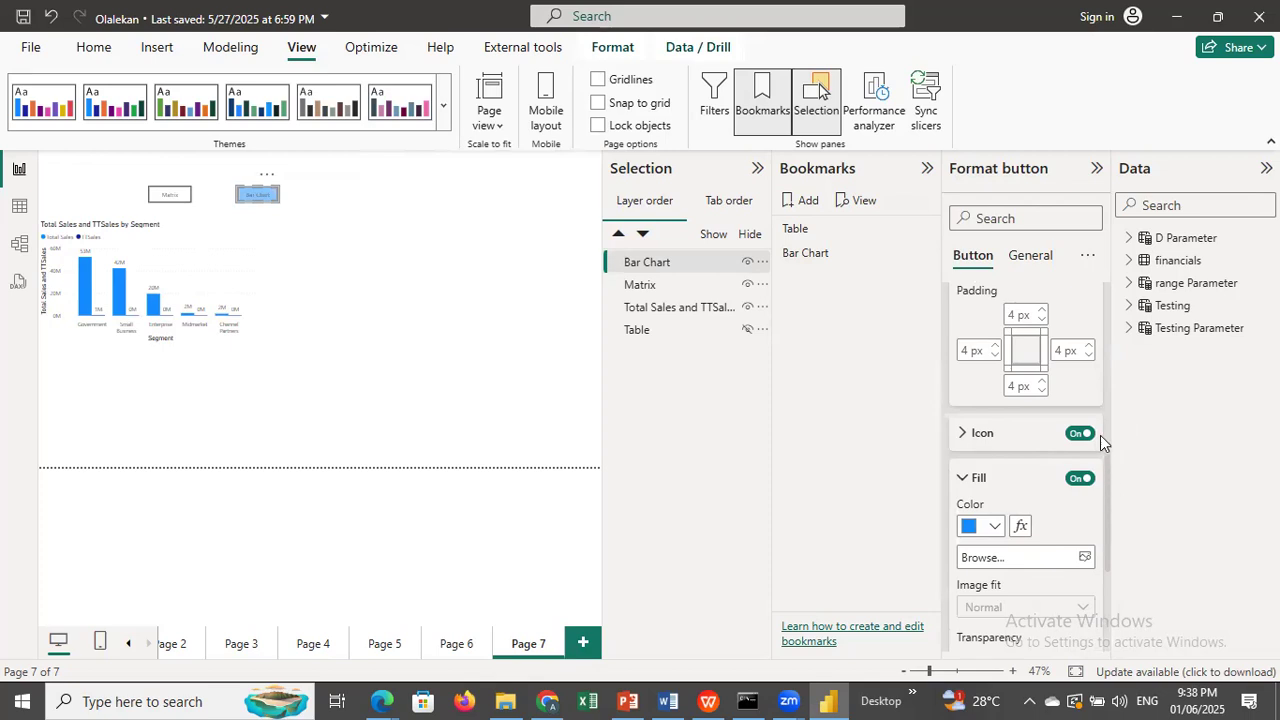
# Choose a style state for the Bar Chart button and set its fill color to dark blue.
pyautogui.scroll(5, 1100, 435)
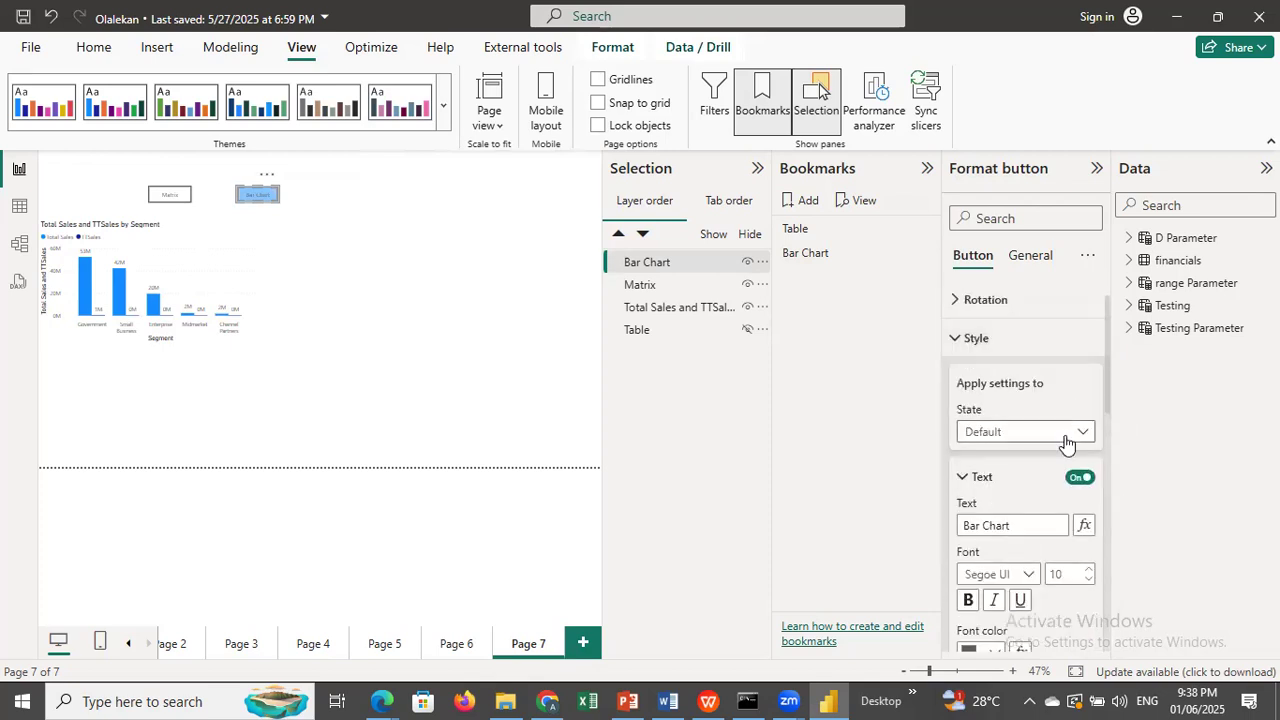
pyautogui.click(1068, 442)
pyautogui.click(1100, 400)
pyautogui.moveTo(1104, 383); pyautogui.dragTo(1108, 570)
pyautogui.click(995, 436)
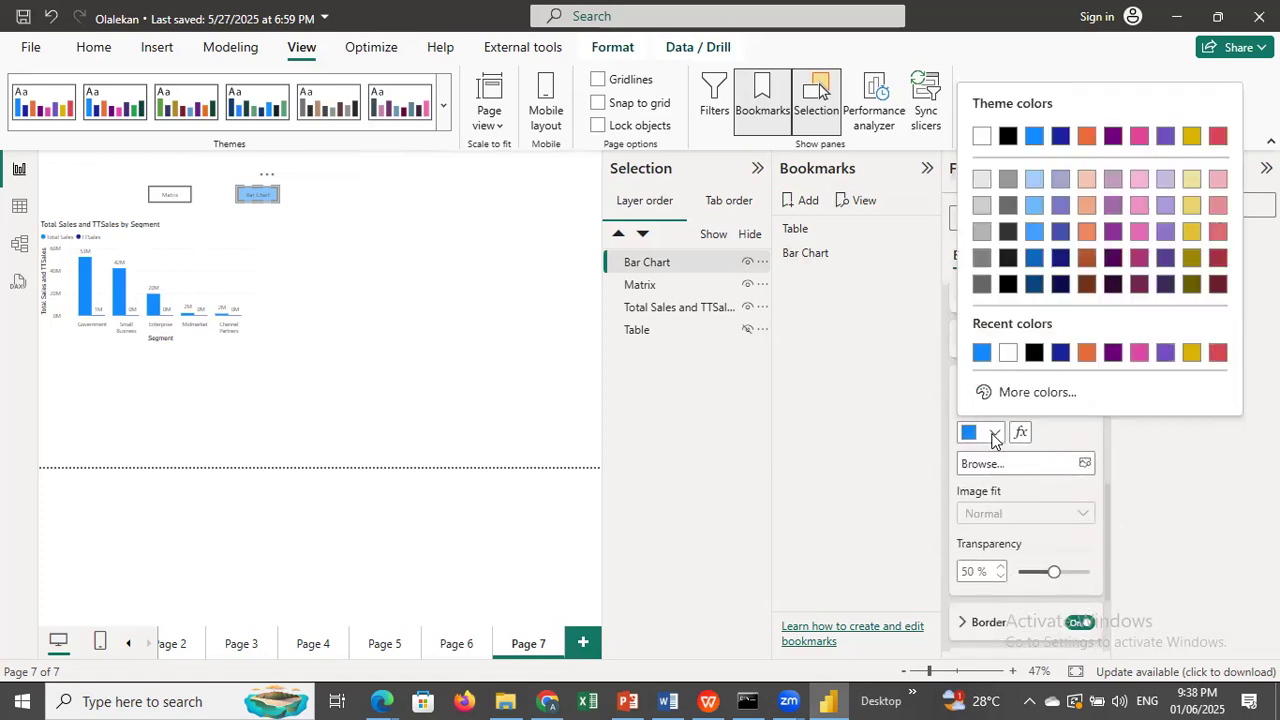
pyautogui.click(1060, 352)
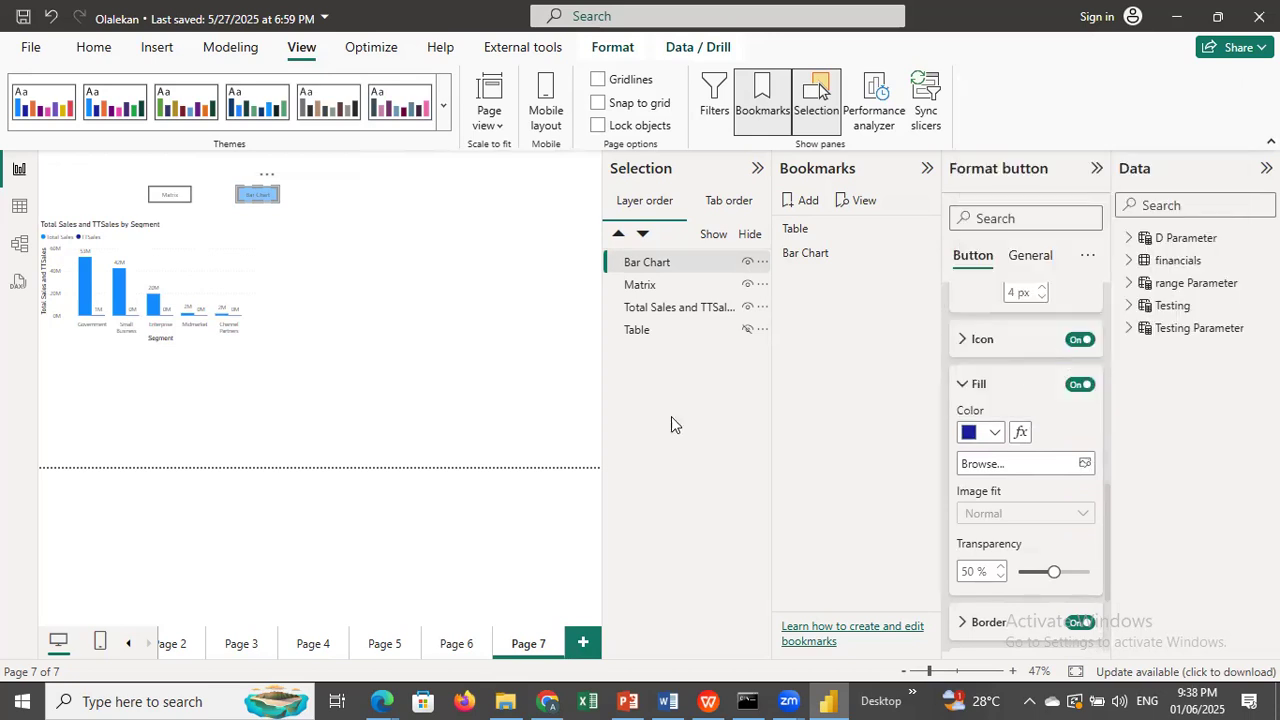
# Move the Bar Chart button on Page 7 on top of the Matrix button so the two overlap exactly.
pyautogui.click(504, 435)
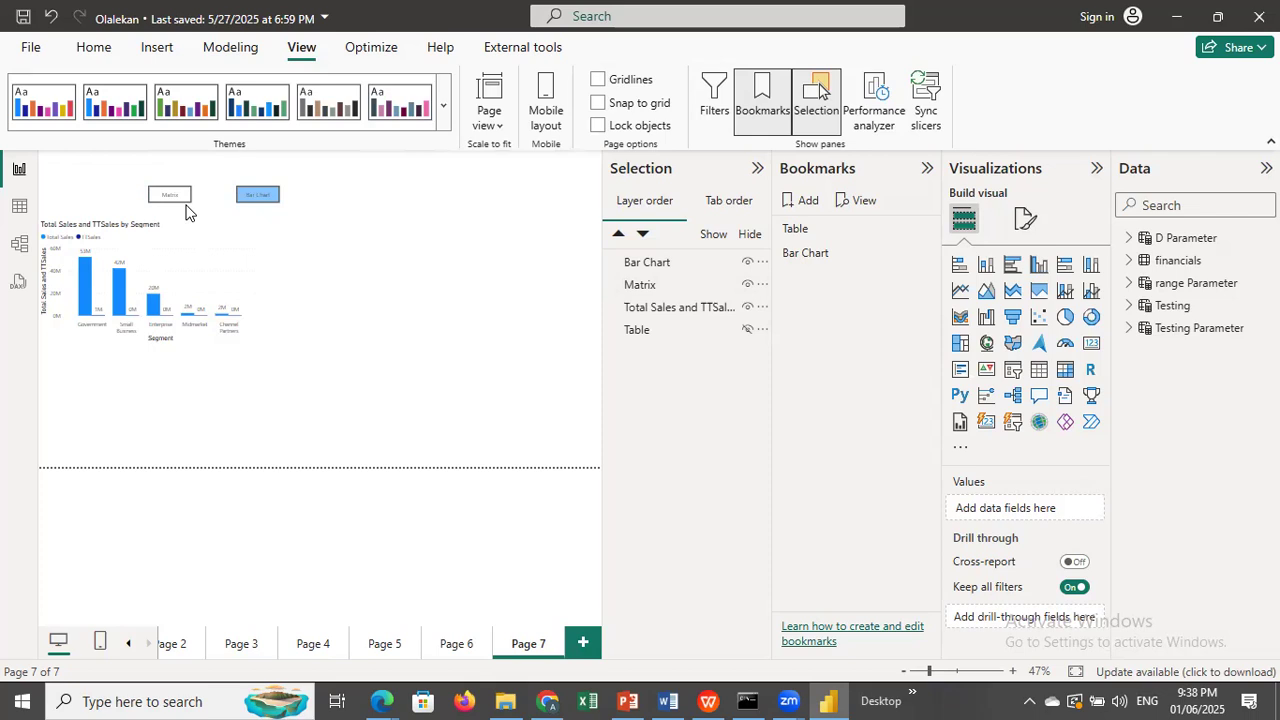
pyautogui.moveTo(246, 200); pyautogui.dragTo(170, 203)
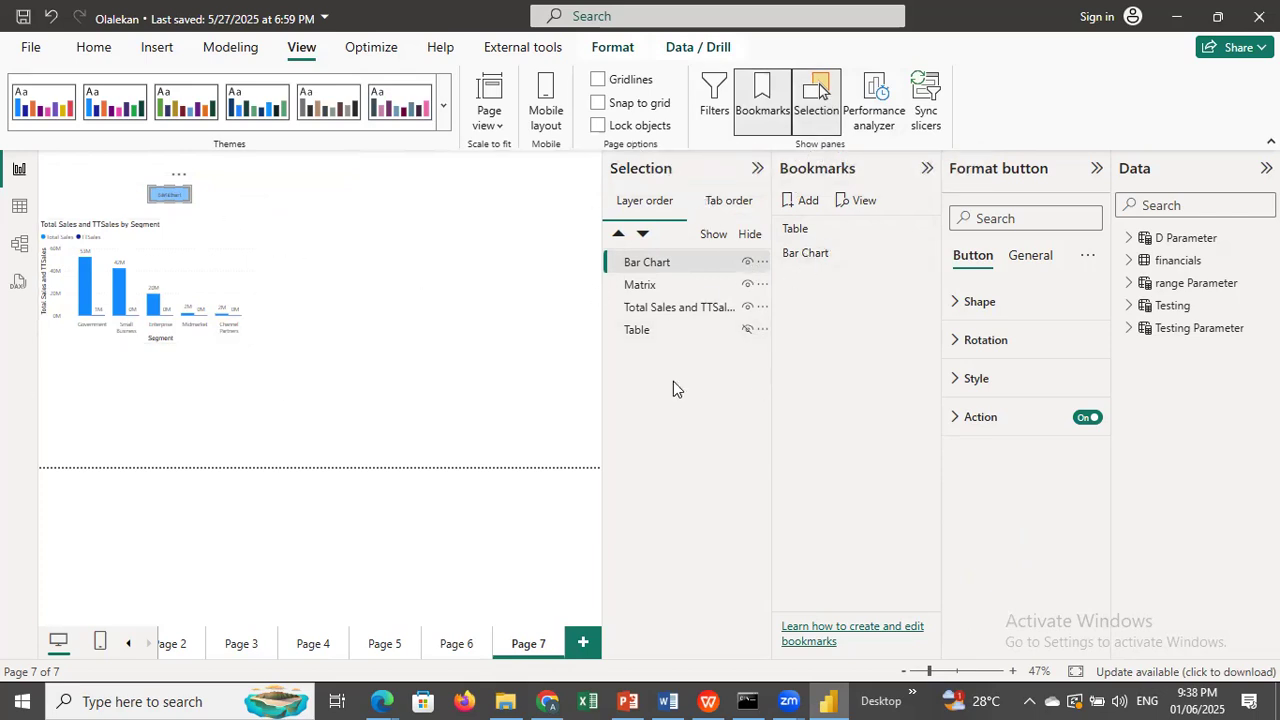
pyautogui.click(362, 440)
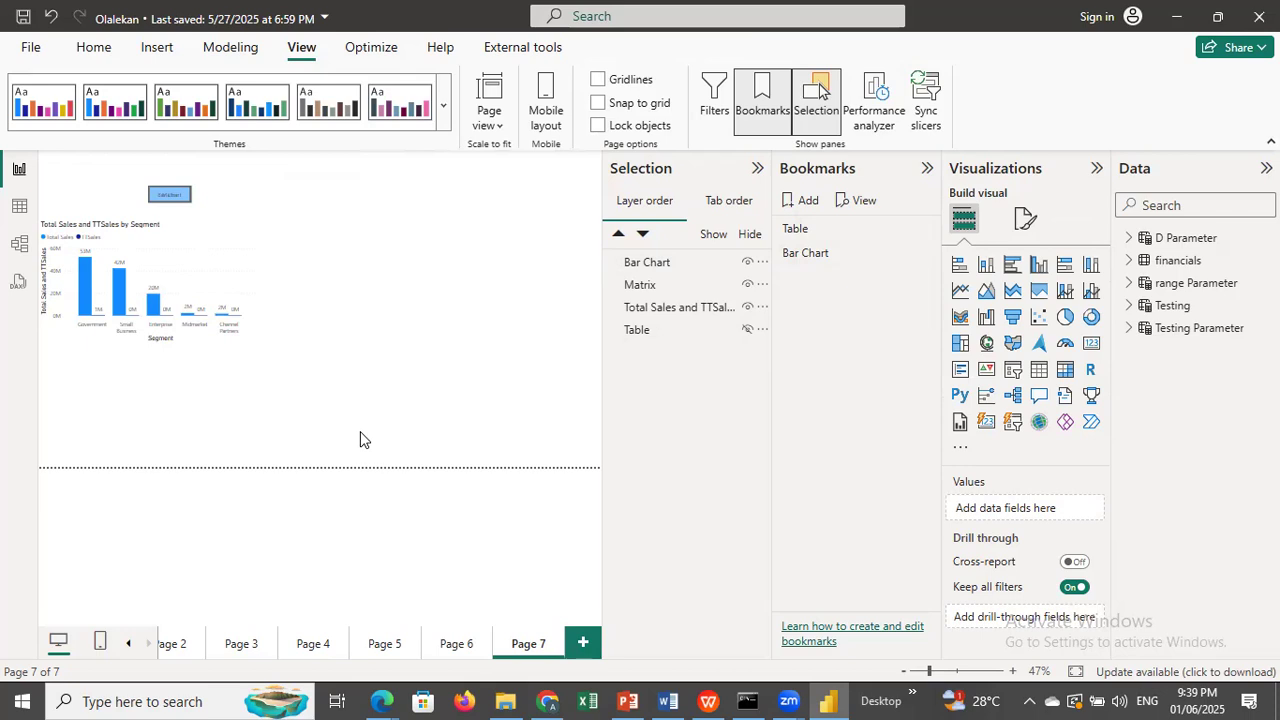
# Go to Page 1 and hide the Bookmarks and Selection panes.
pyautogui.click(355, 52)
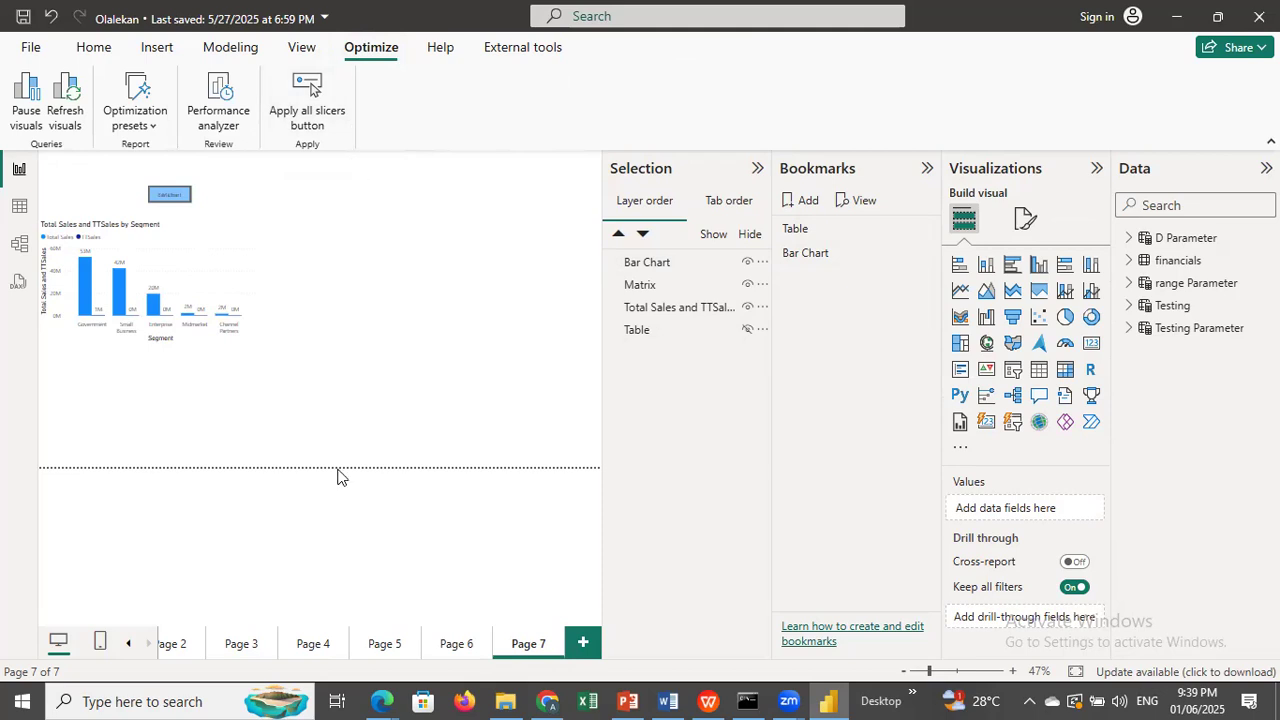
pyautogui.click(127, 644)
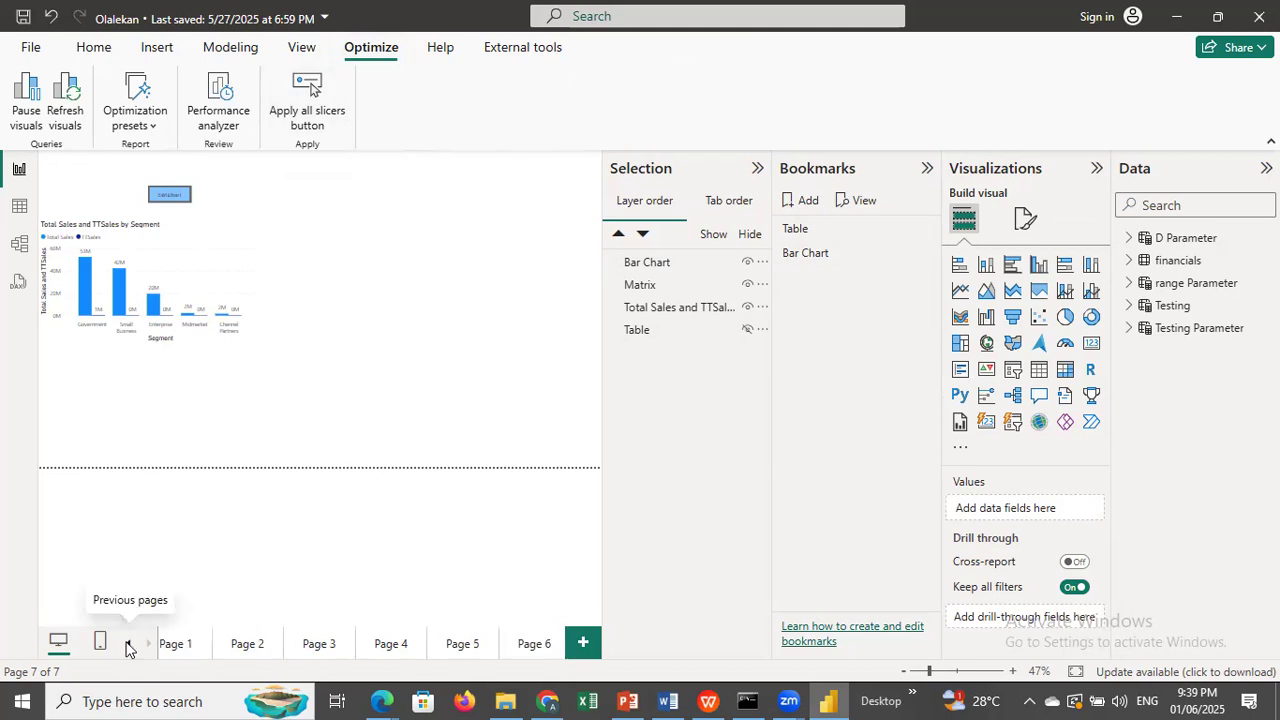
pyautogui.click(194, 647)
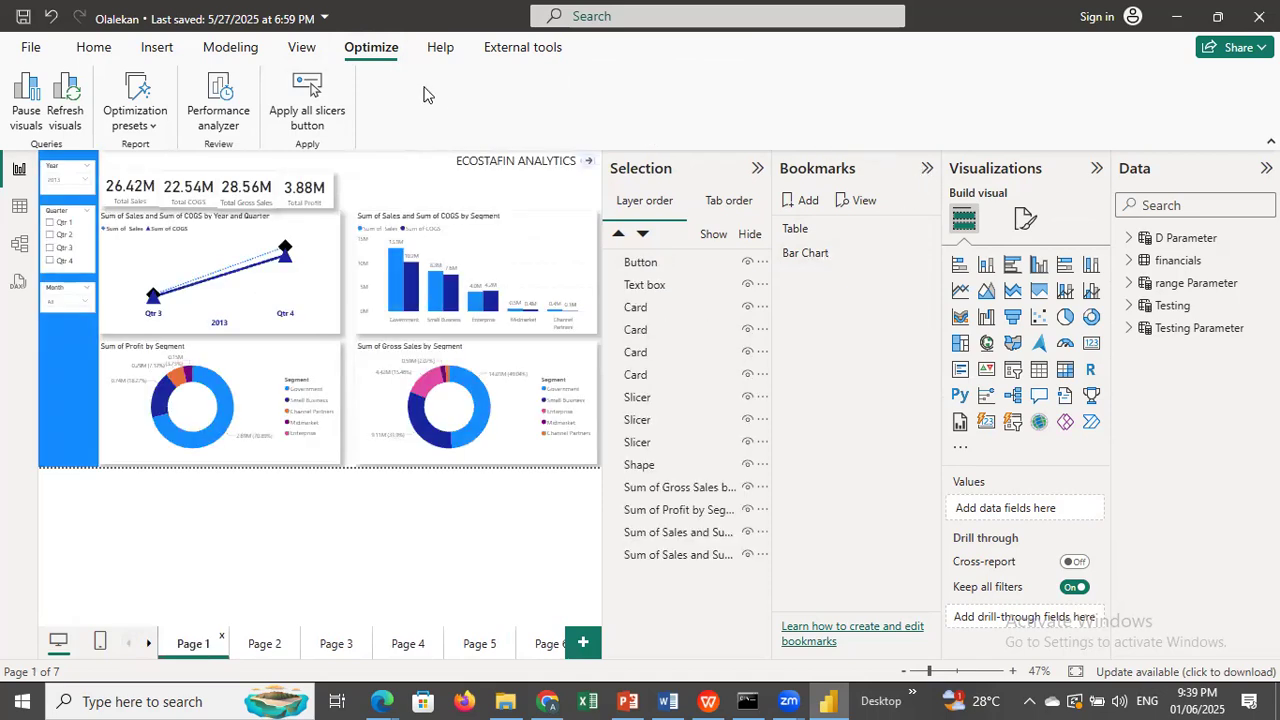
pyautogui.click(303, 50)
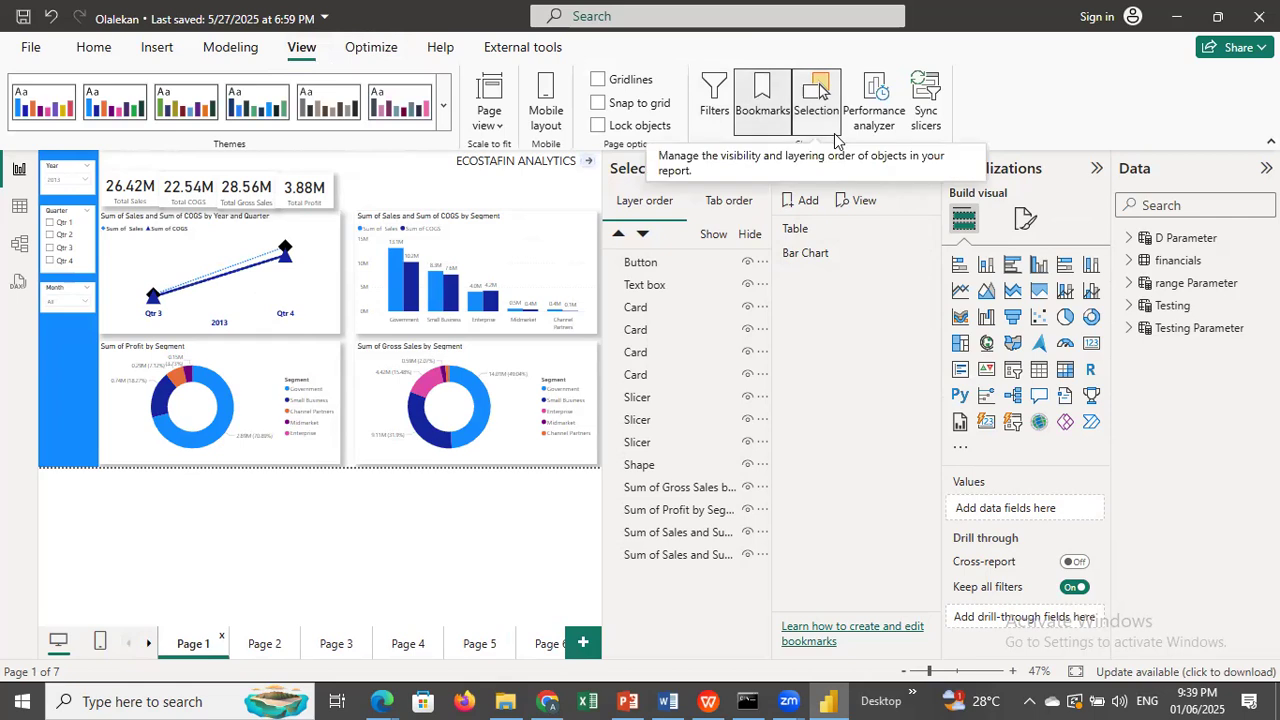
pyautogui.click(771, 106)
pyautogui.click(815, 98)
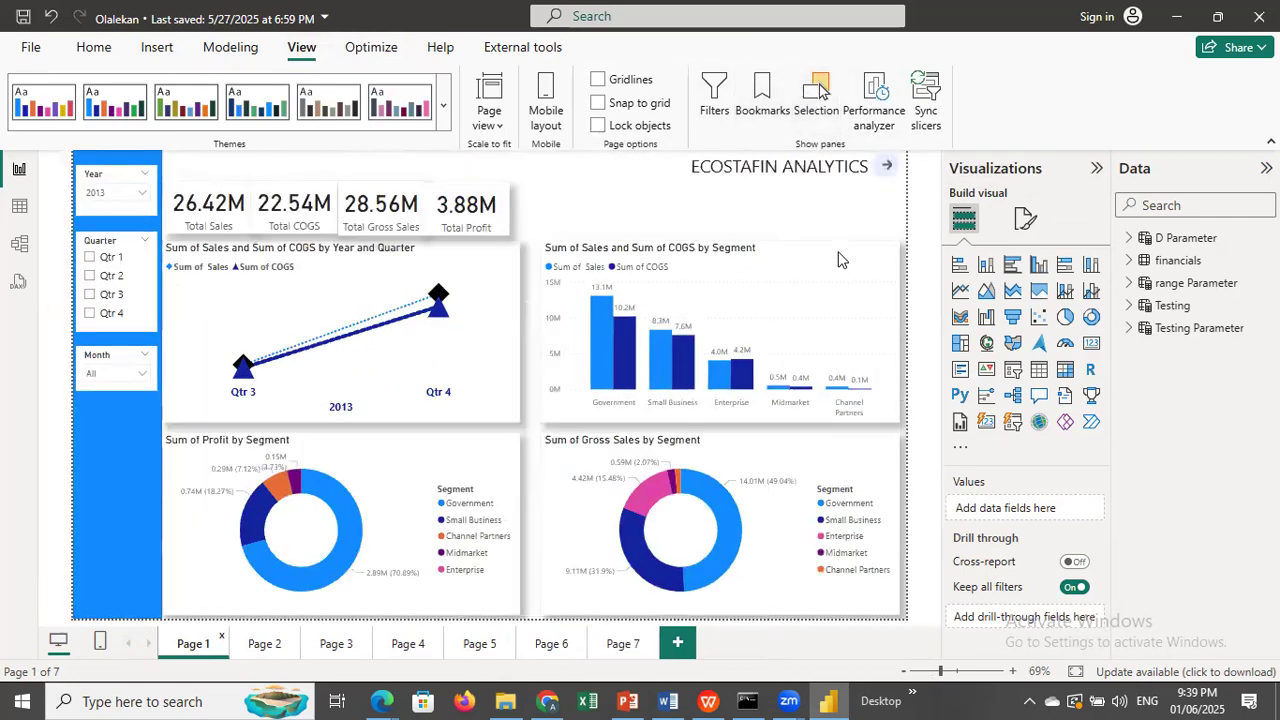
# Pause the report's visual queries and resume them.
pyautogui.click(365, 48)
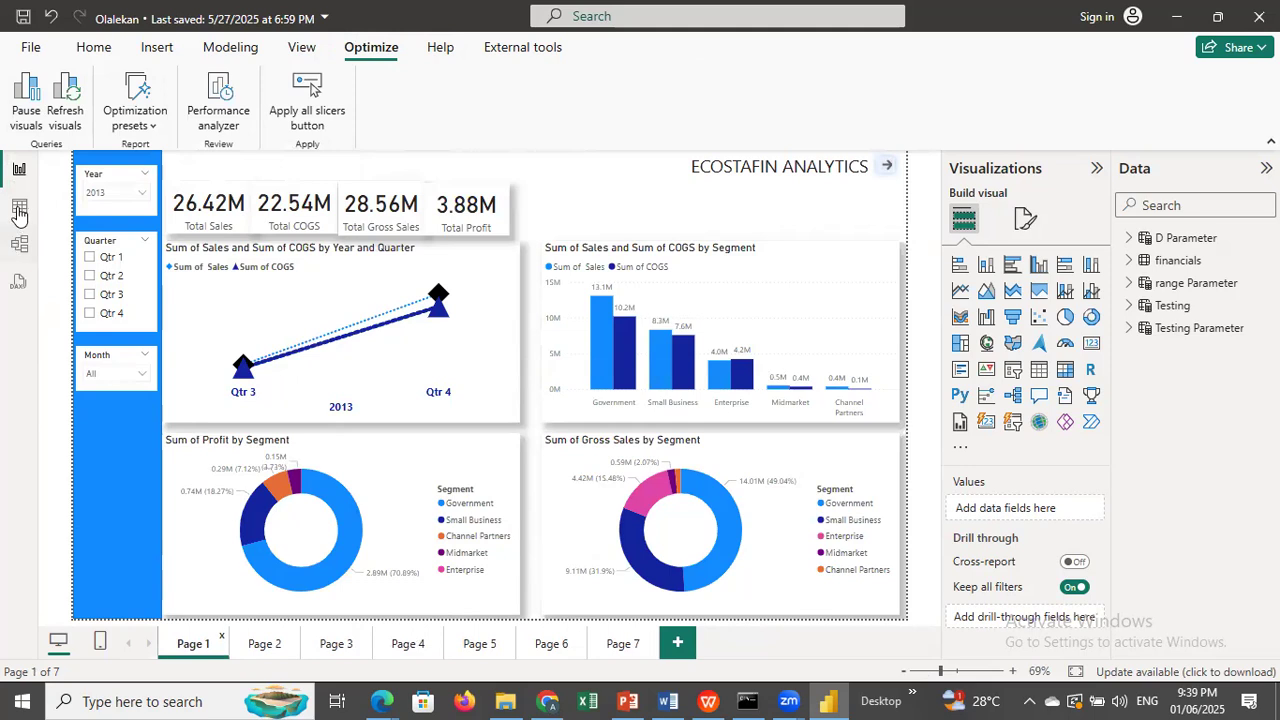
pyautogui.click(26, 97)
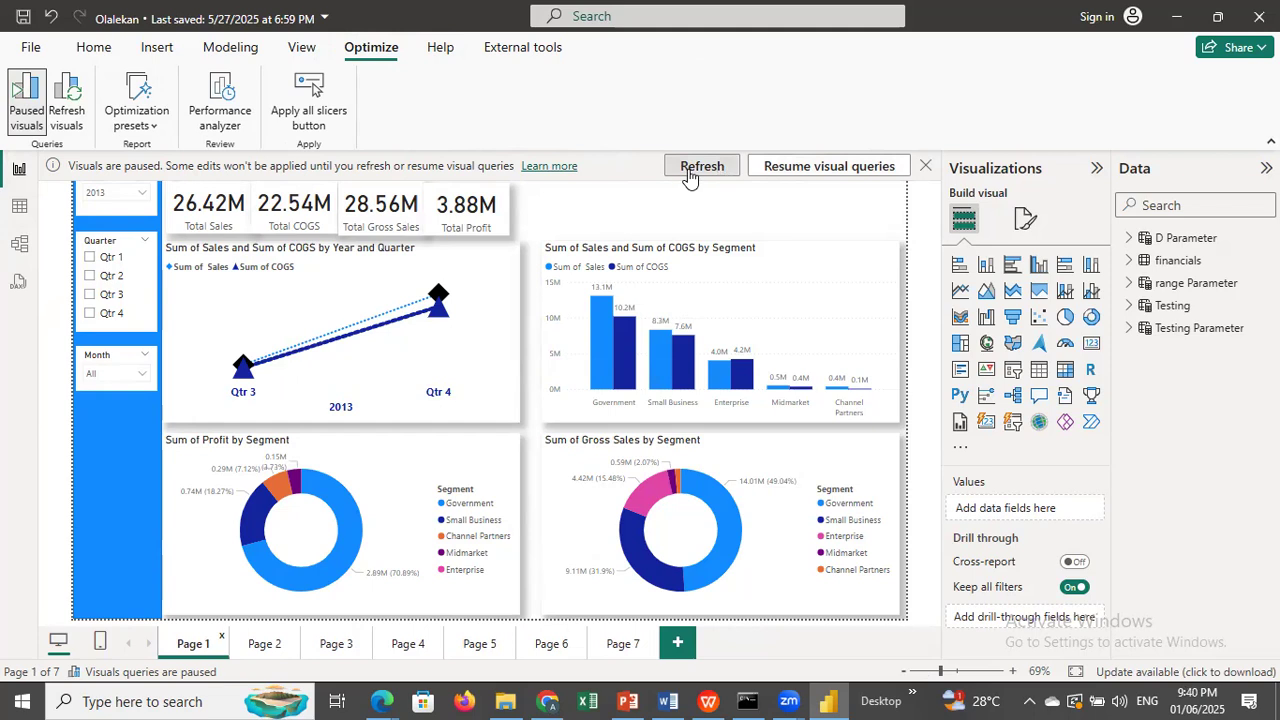
pyautogui.click(787, 172)
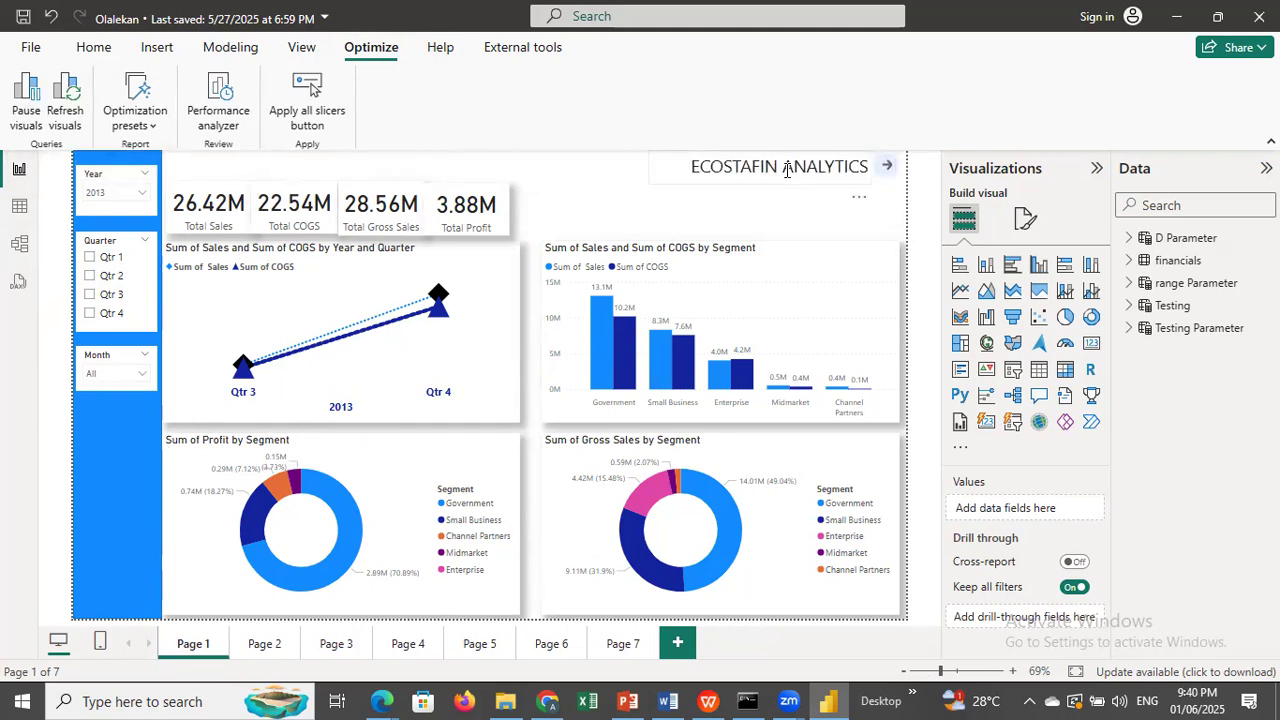
# Filter the Quarter slicer to Qtr 2, switch it to Qtr 1 with visuals paused, and resume visual queries.
pyautogui.click(91, 277)
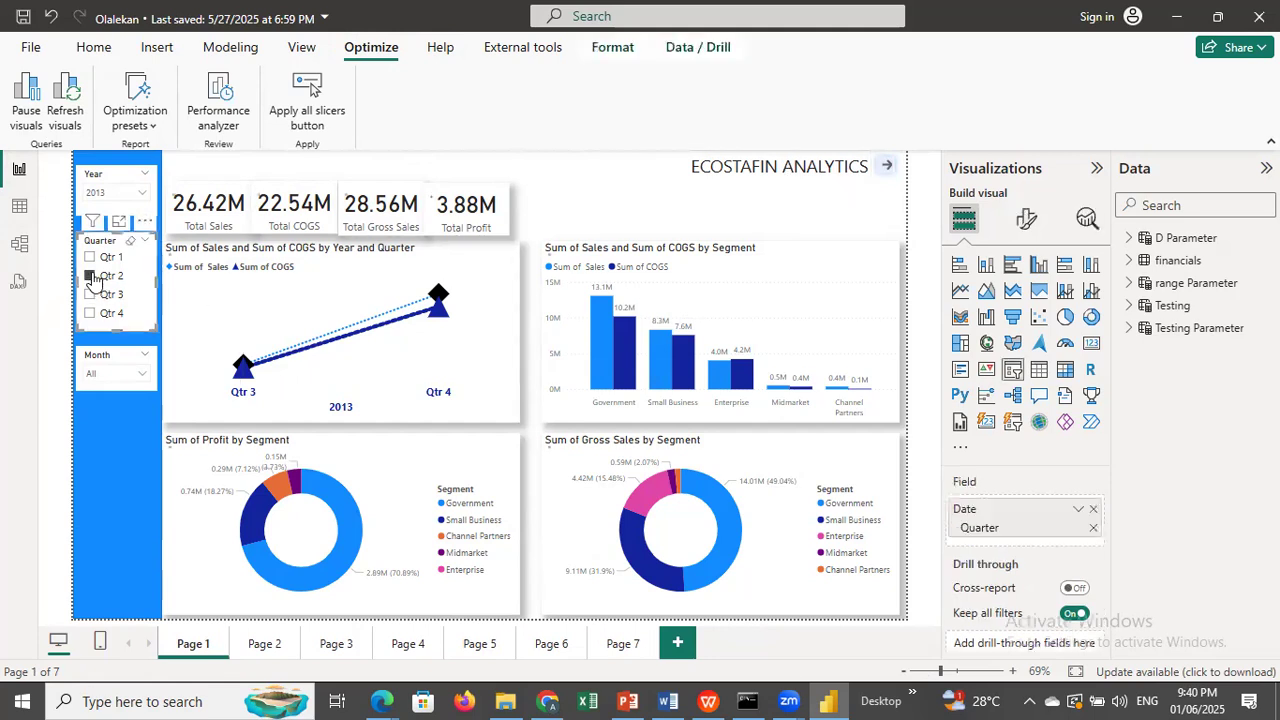
pyautogui.click(30, 92)
pyautogui.click(89, 258)
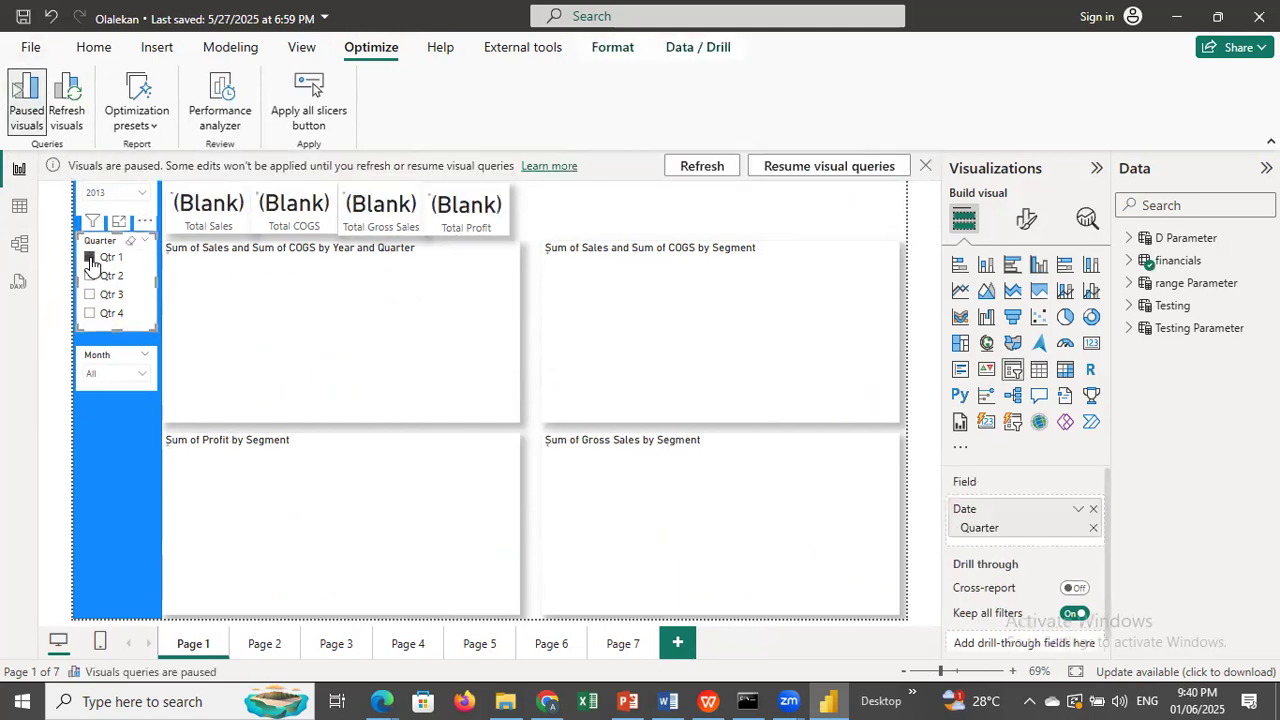
pyautogui.click(847, 170)
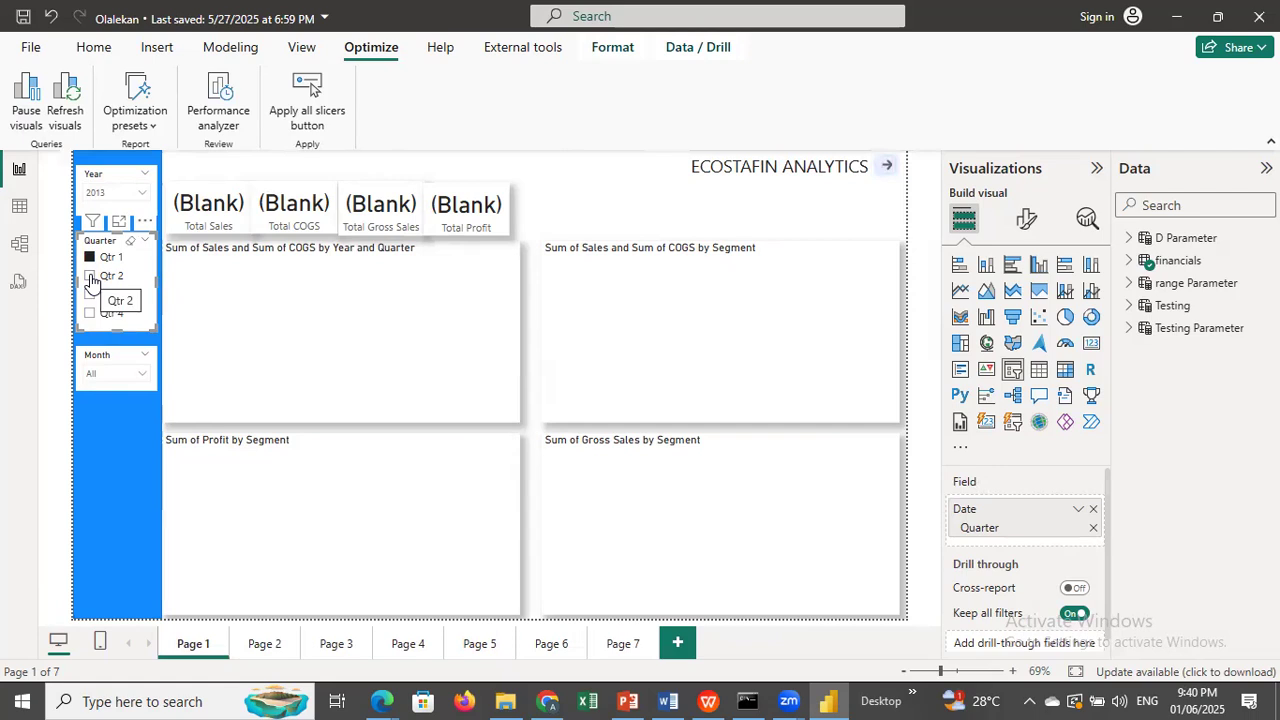
# Set the Year slicer to 2014, pause the visuals again and dismiss the notification bar.
pyautogui.click(143, 196)
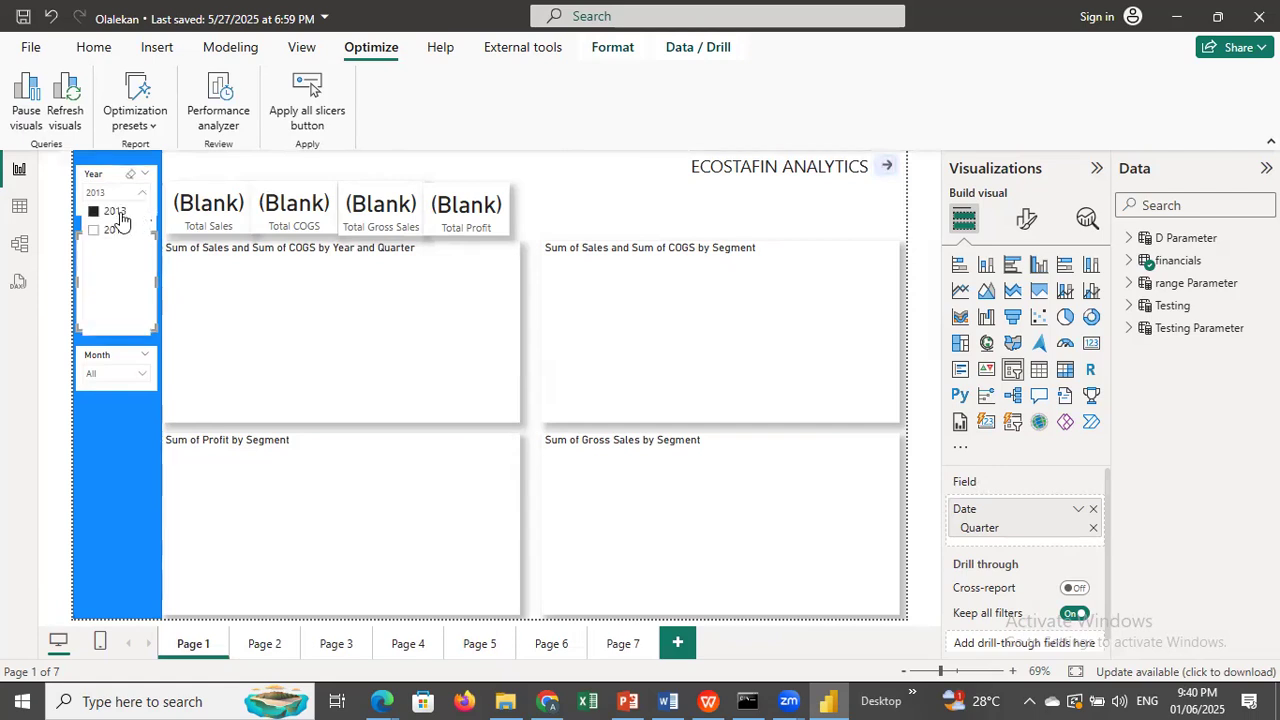
pyautogui.click(95, 232)
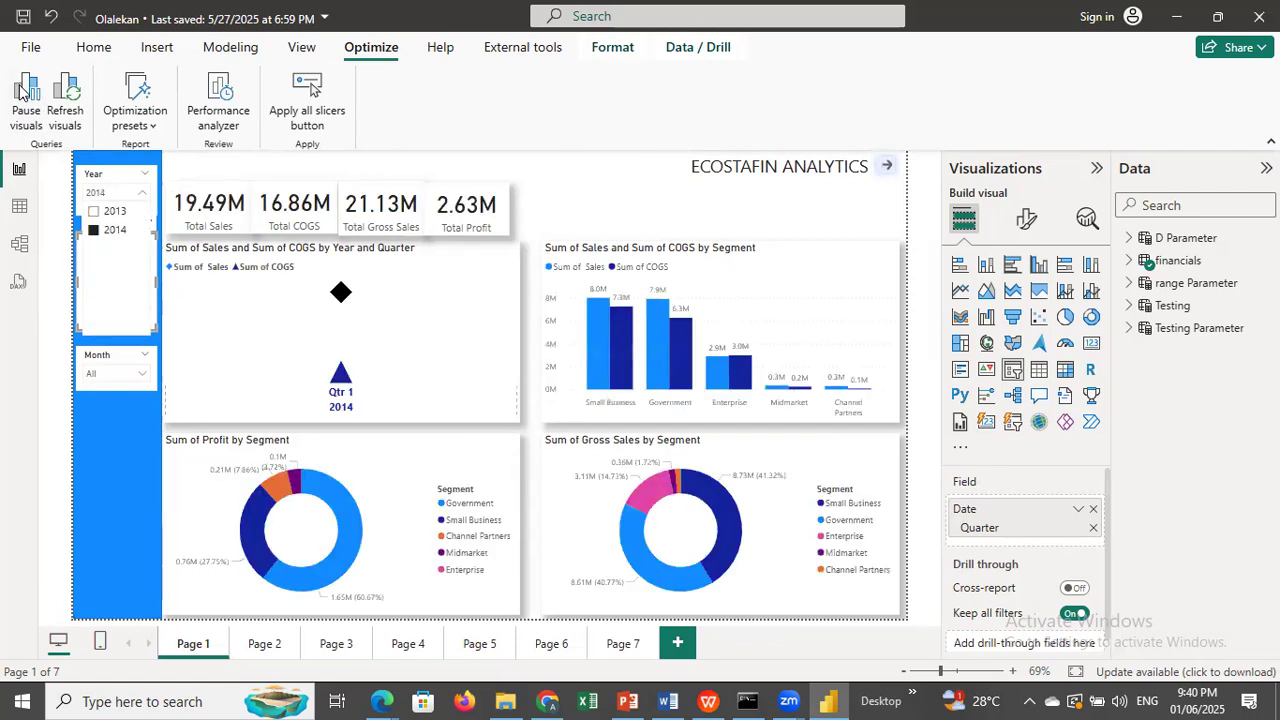
pyautogui.click(20, 90)
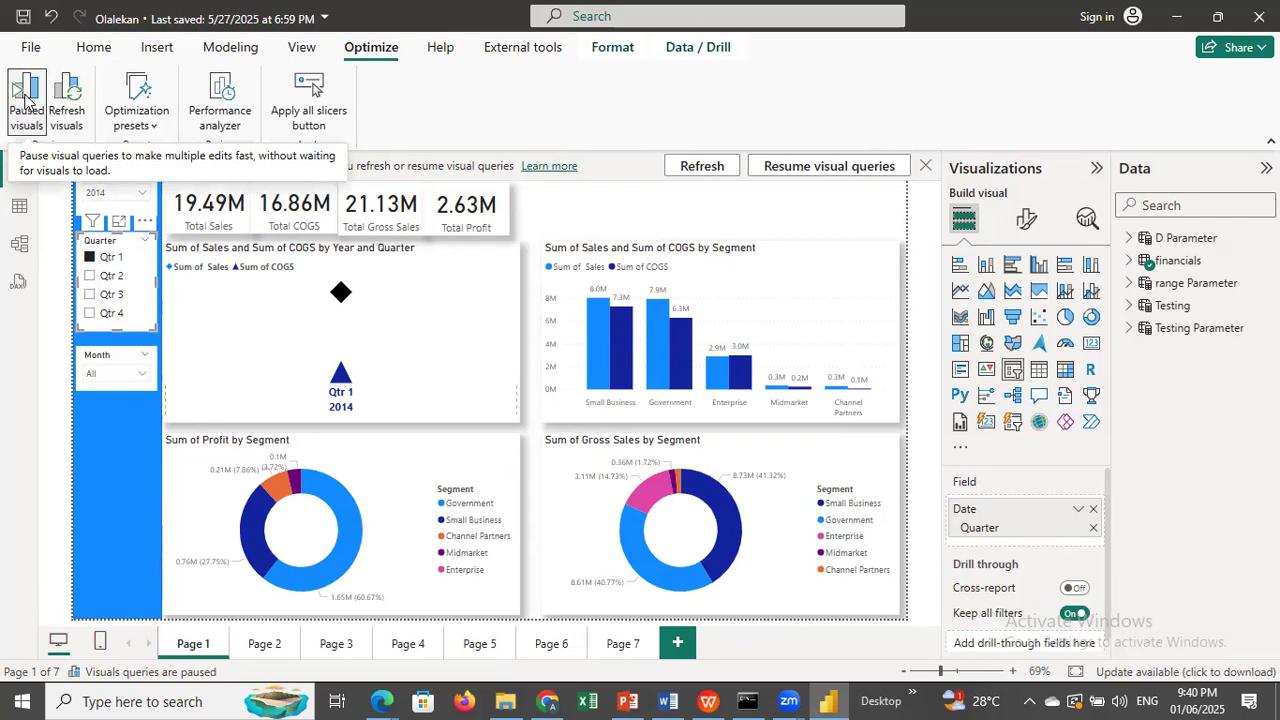
pyautogui.click(926, 167)
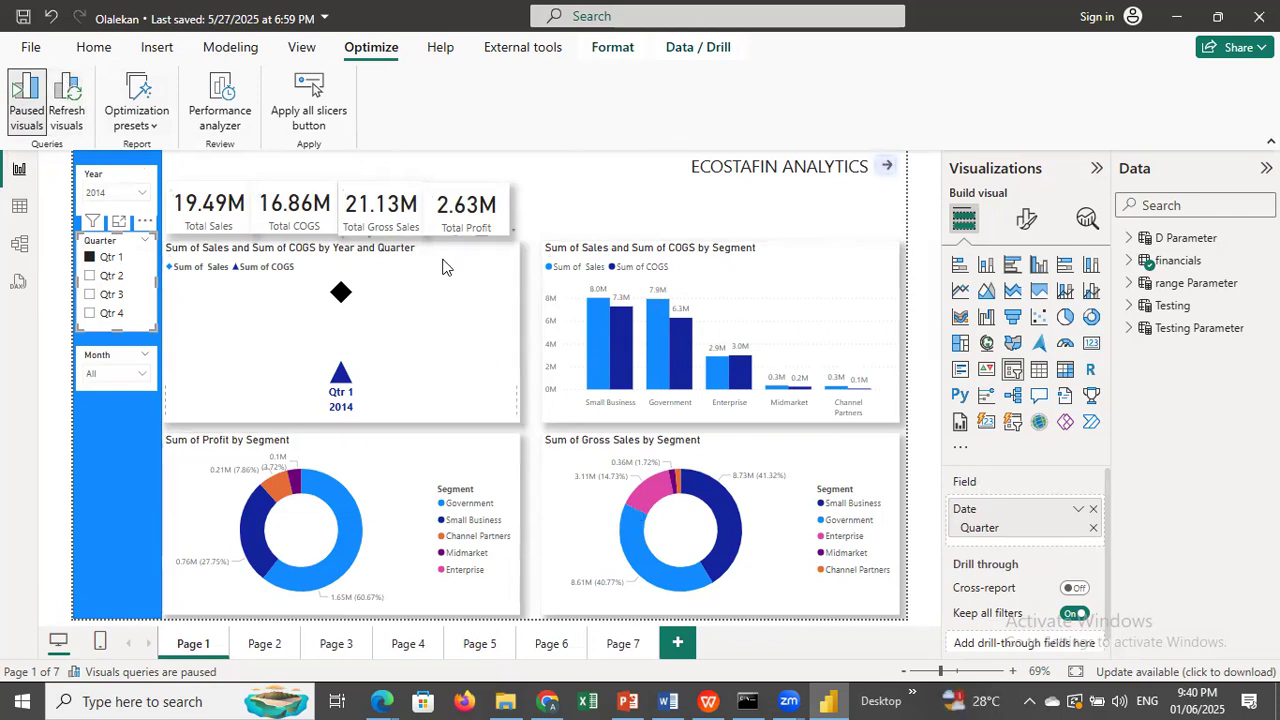
# View the available optimization presets and open the Month slicer's list while visuals are paused.
pyautogui.click(155, 128)
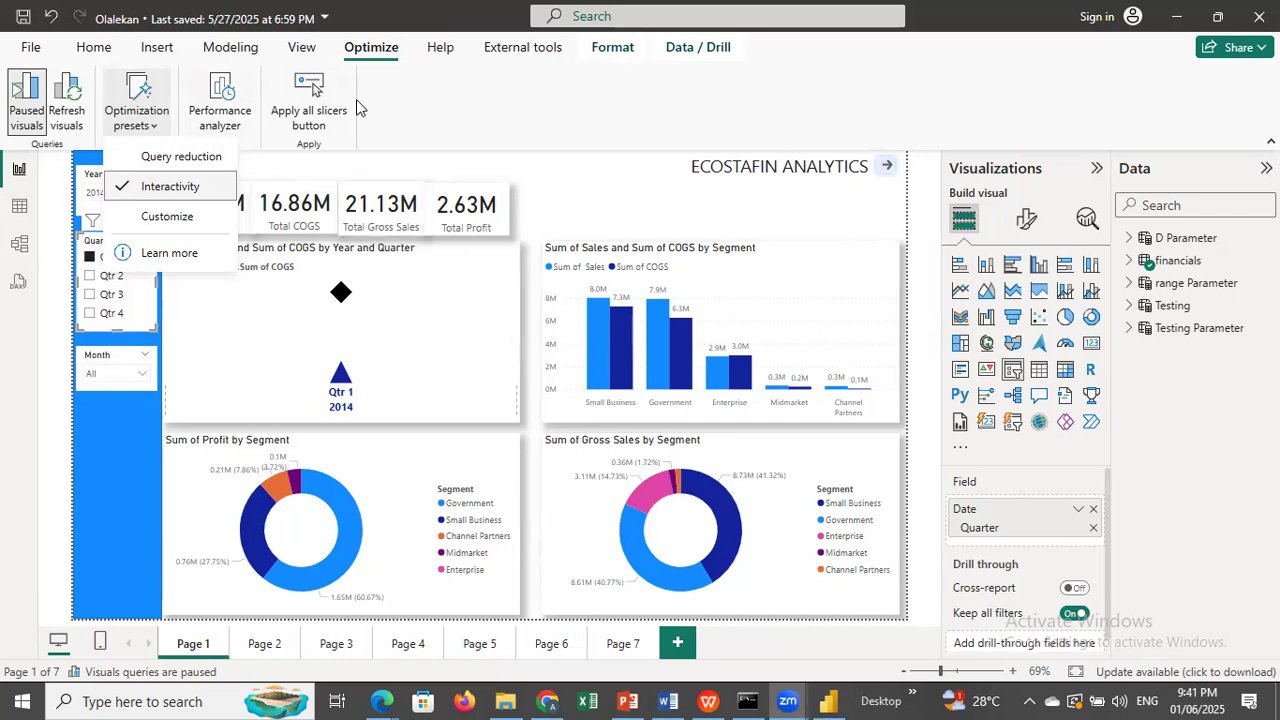
pyautogui.click(493, 94)
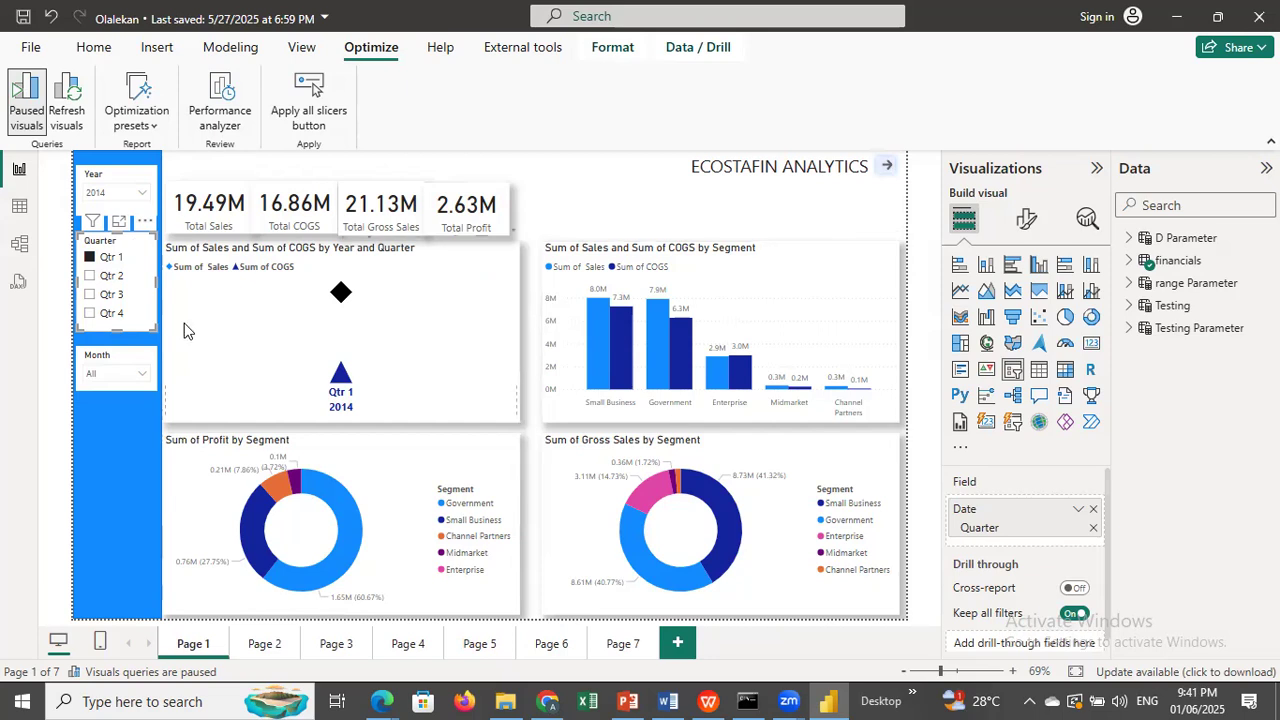
pyautogui.click(144, 373)
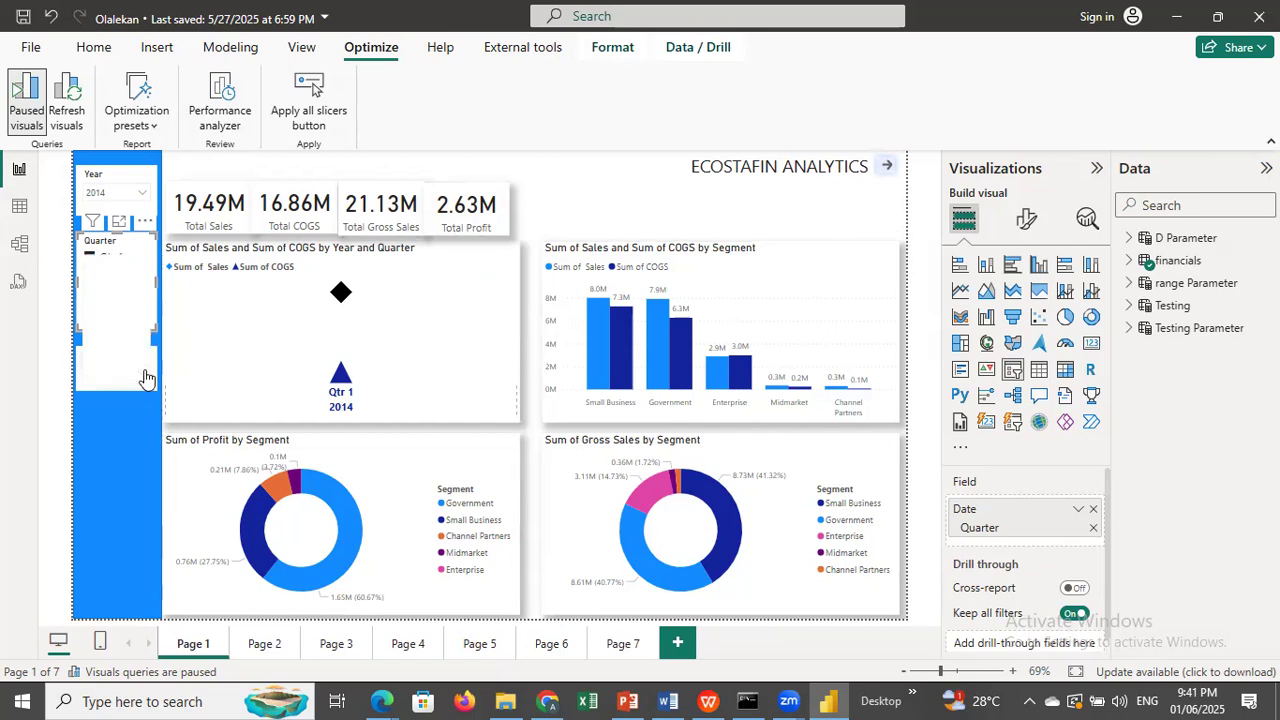
pyautogui.click(583, 106)
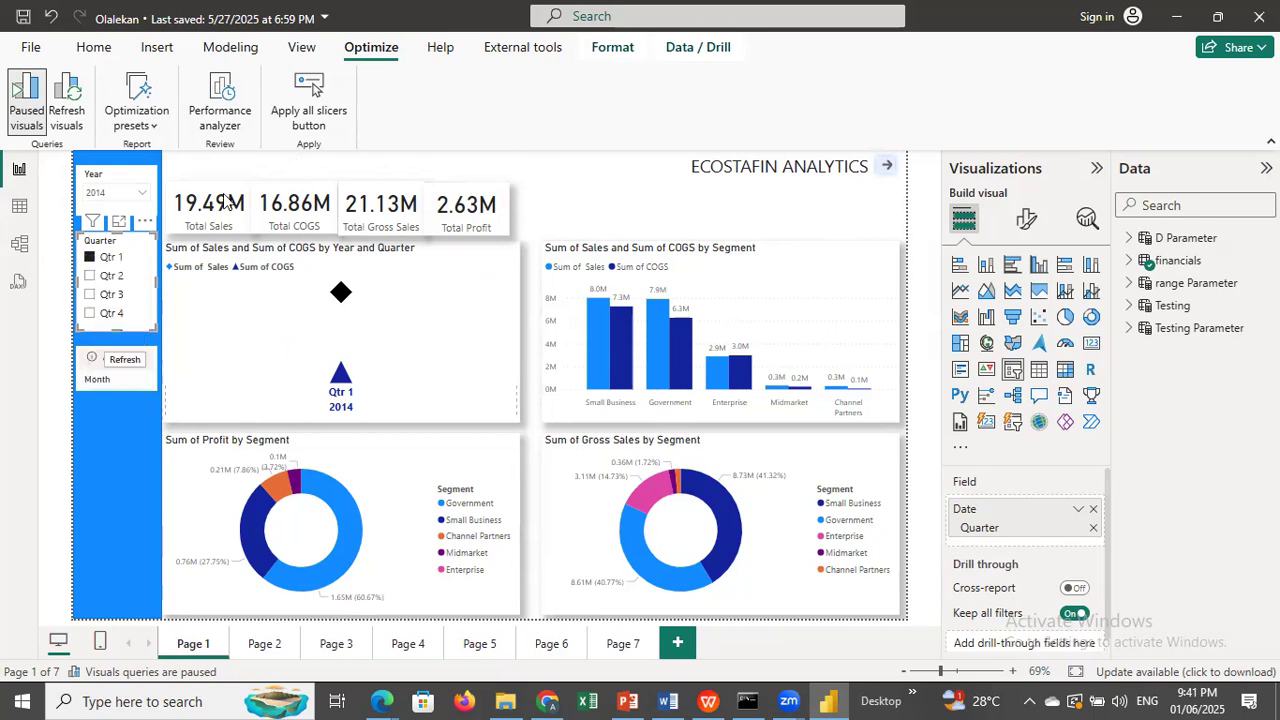
# Test the paused visuals by clearing and reselecting Qtr 1, opening the Month list, and choosing Qtr 3, Qtr 4 and Qtr 1 again.
pyautogui.click(90, 259)
pyautogui.click(143, 381)
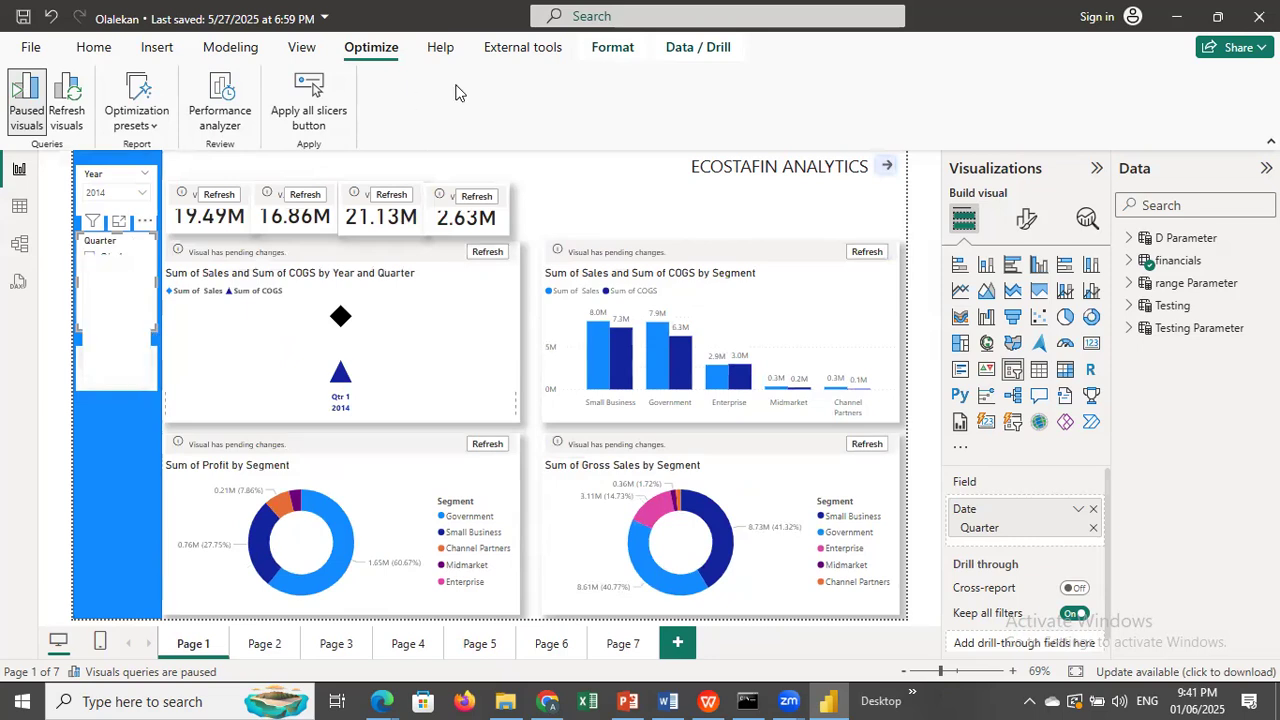
pyautogui.click(535, 107)
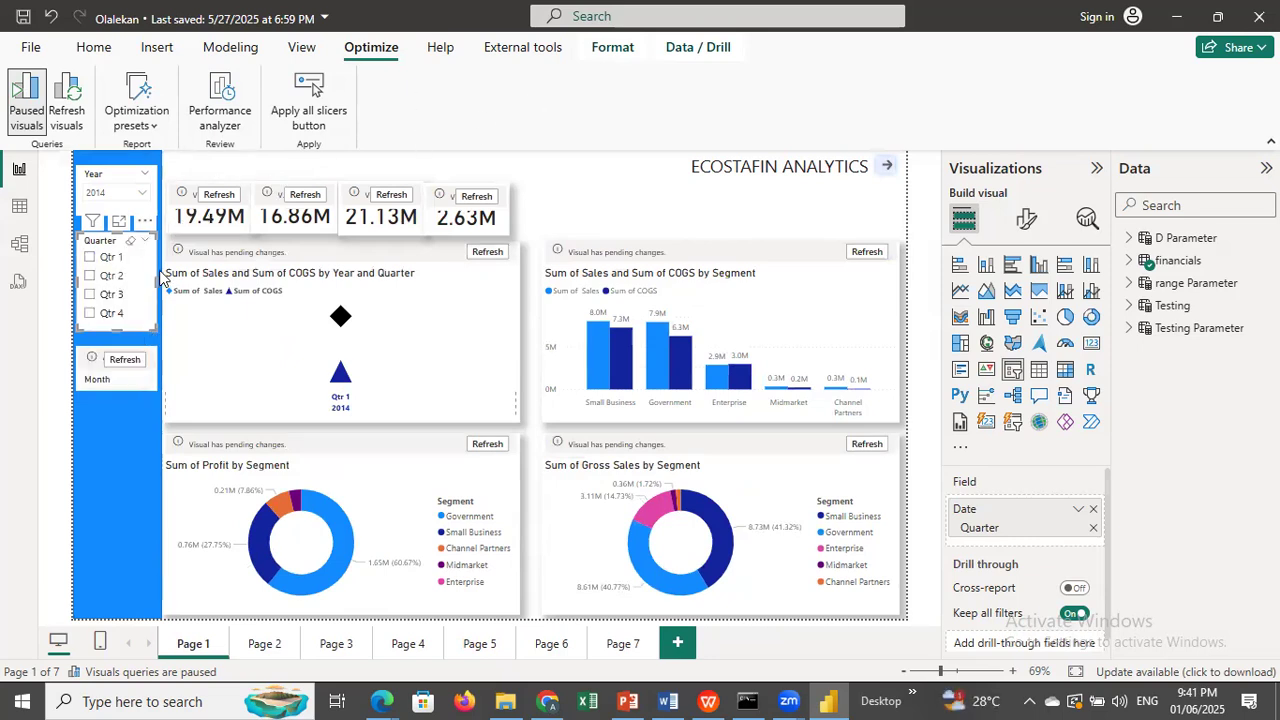
pyautogui.click(88, 261)
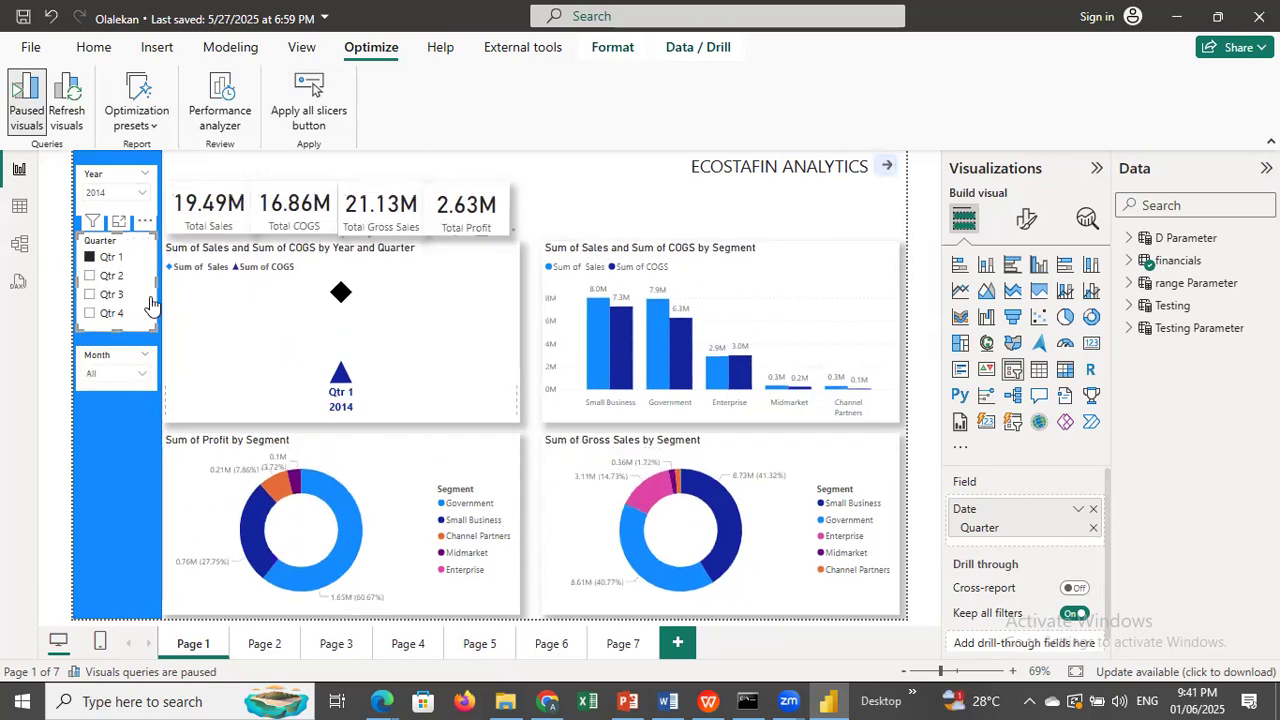
pyautogui.click(89, 297)
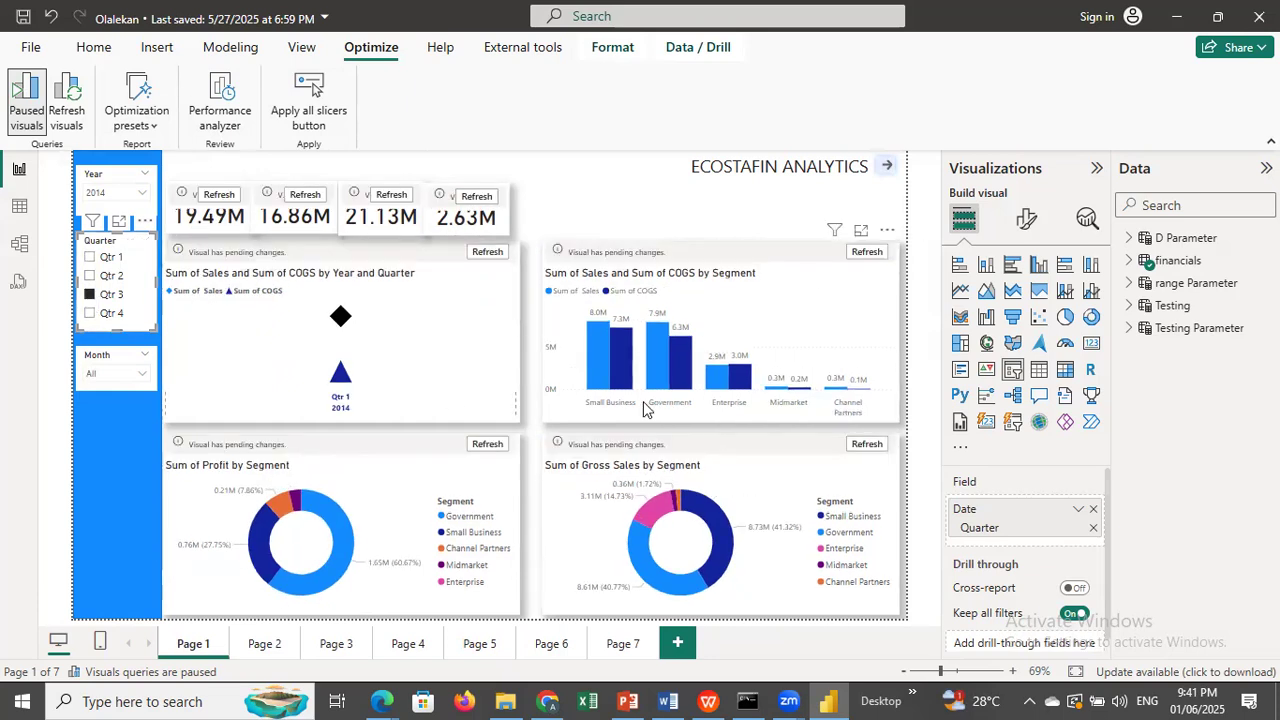
pyautogui.click(89, 313)
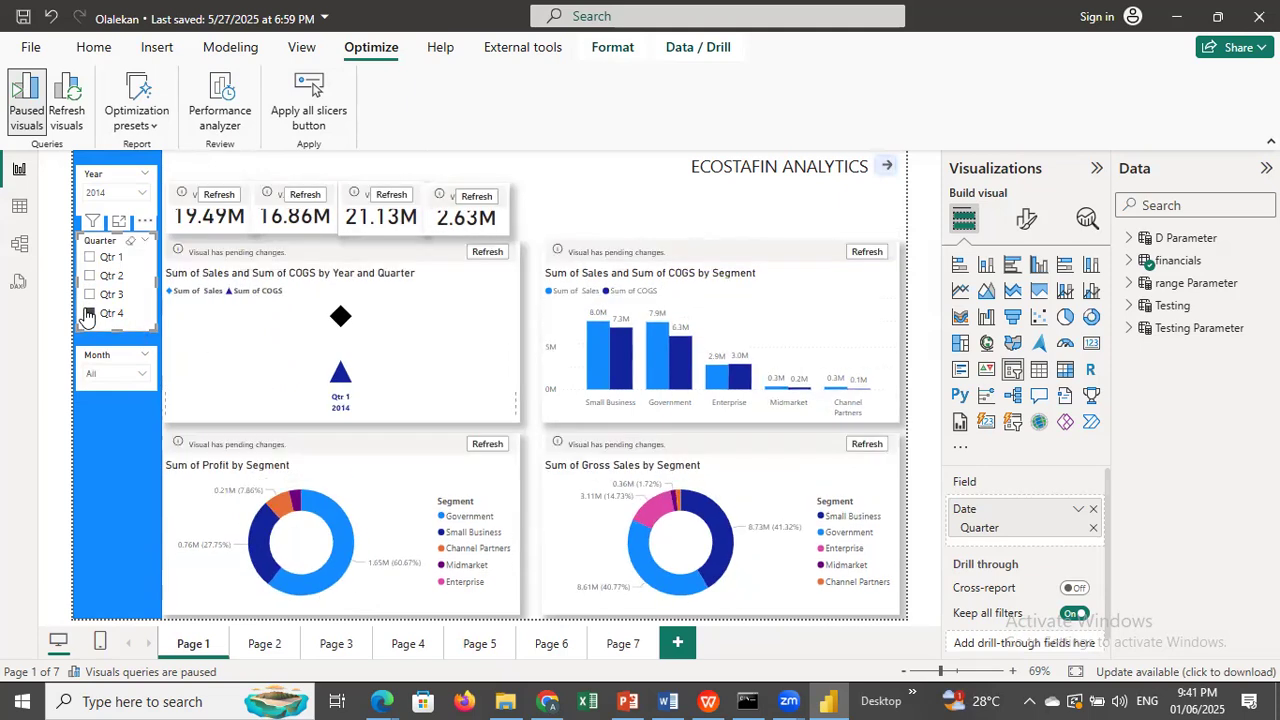
pyautogui.click(88, 258)
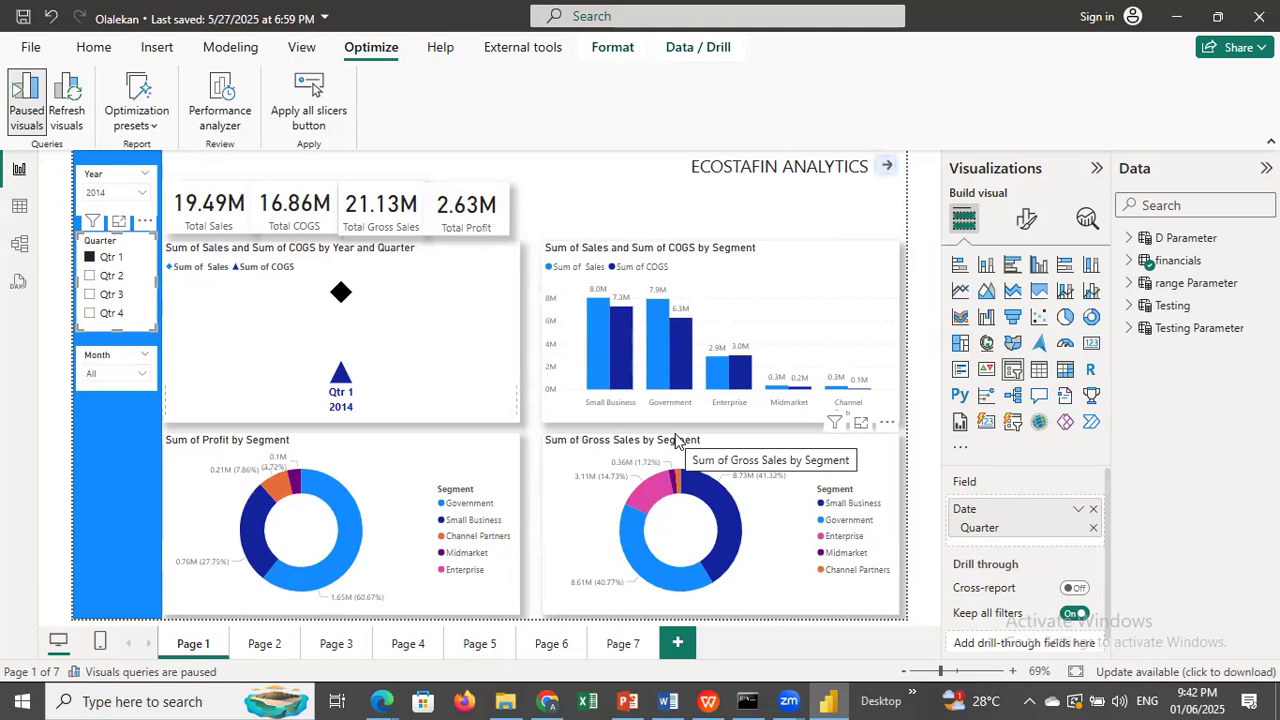
# On Page 2, switch the Quarter slicer to Qtr 1 and Qtr 2, and clear its selection.
pyautogui.click(264, 644)
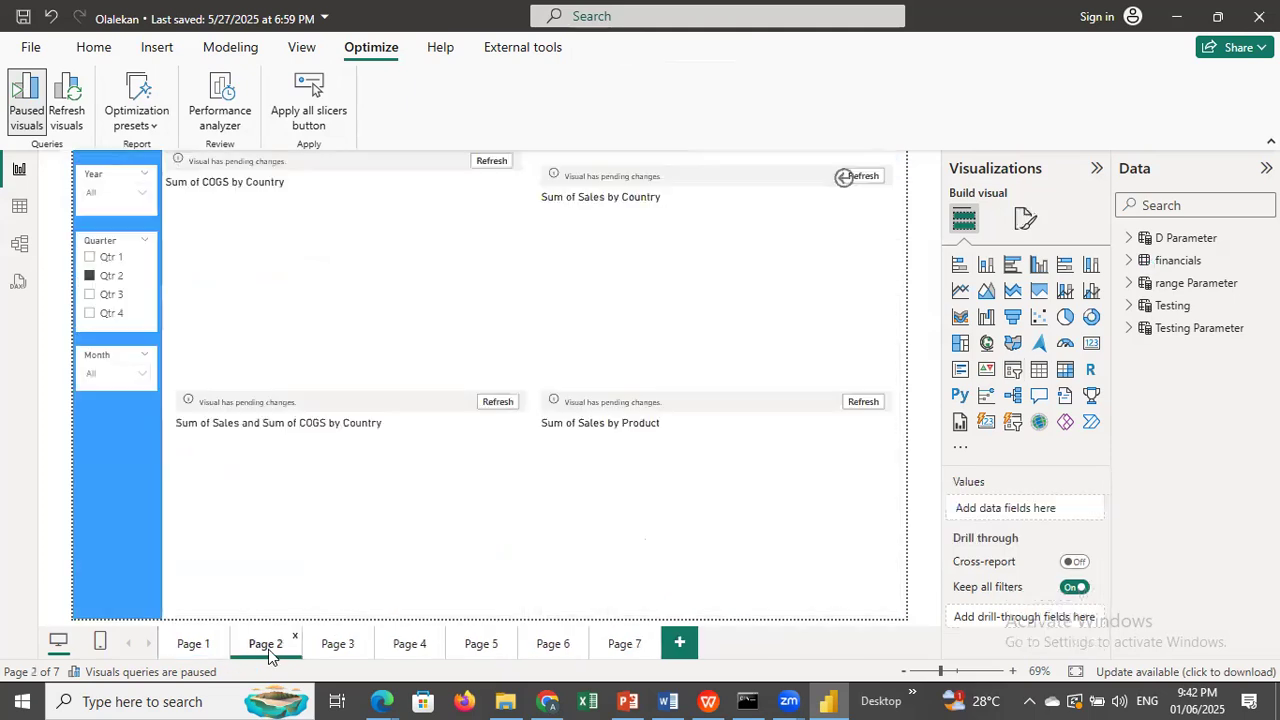
pyautogui.click(90, 258)
pyautogui.click(92, 276)
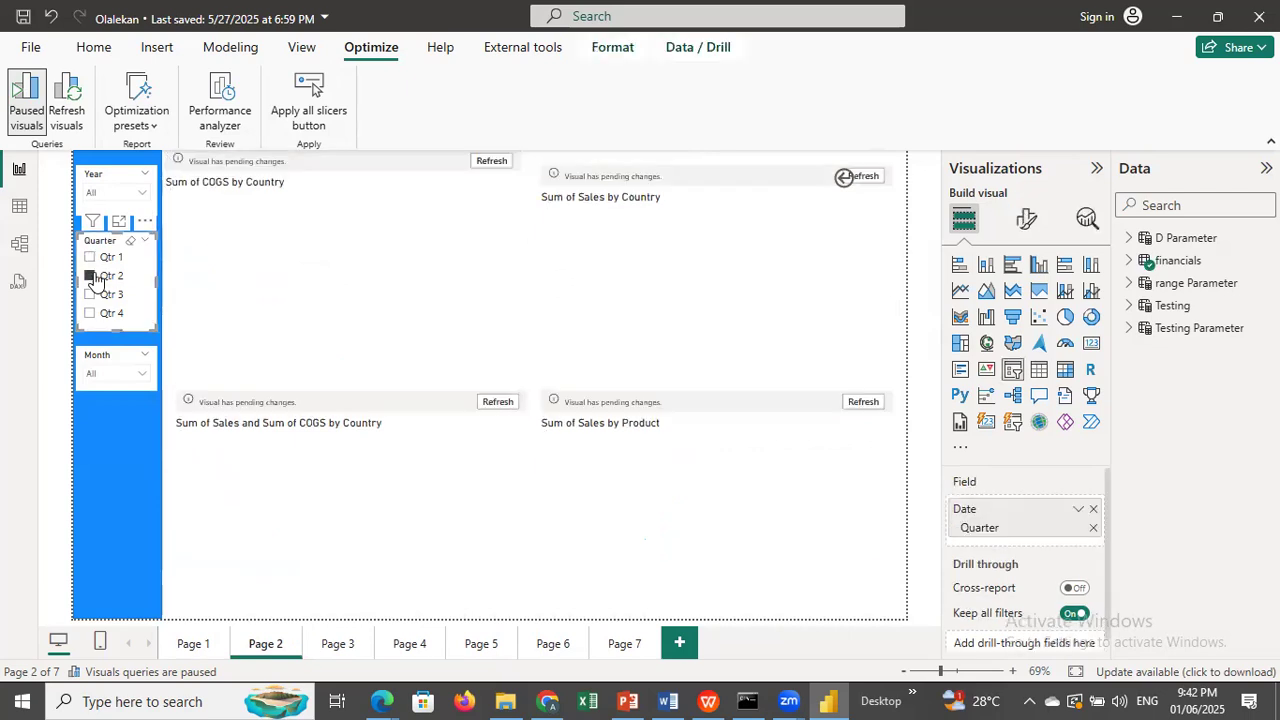
pyautogui.click(130, 242)
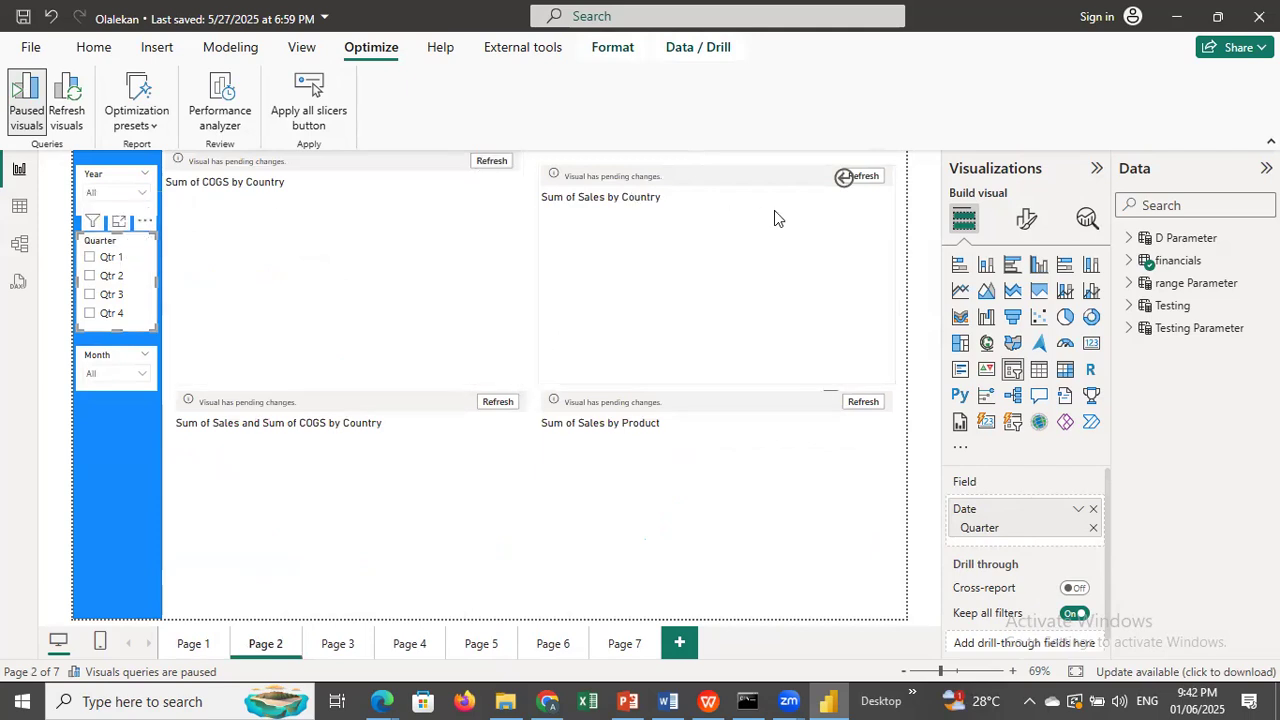
# Refresh the paused Page 2 visuals from the Sum of COGS by Country chart, and set the Quarter slicer to Qtr 1, then Qtr 2.
pyautogui.click(860, 172)
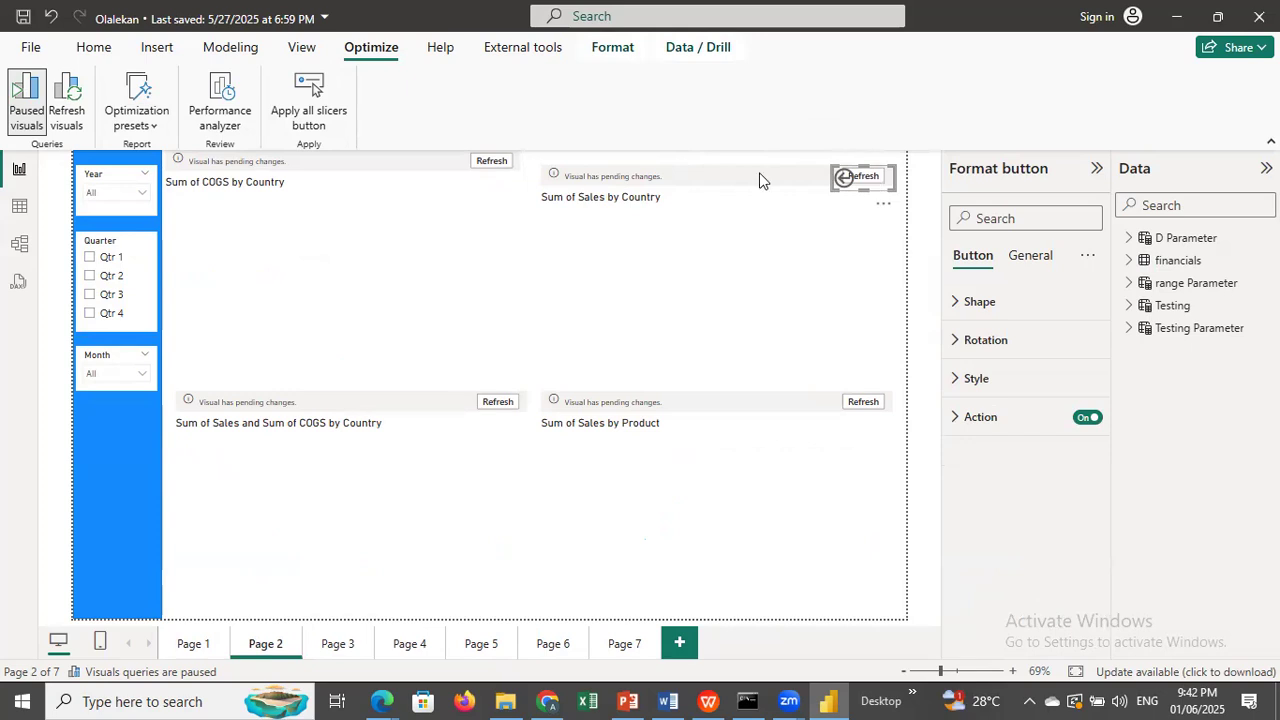
pyautogui.click(489, 162)
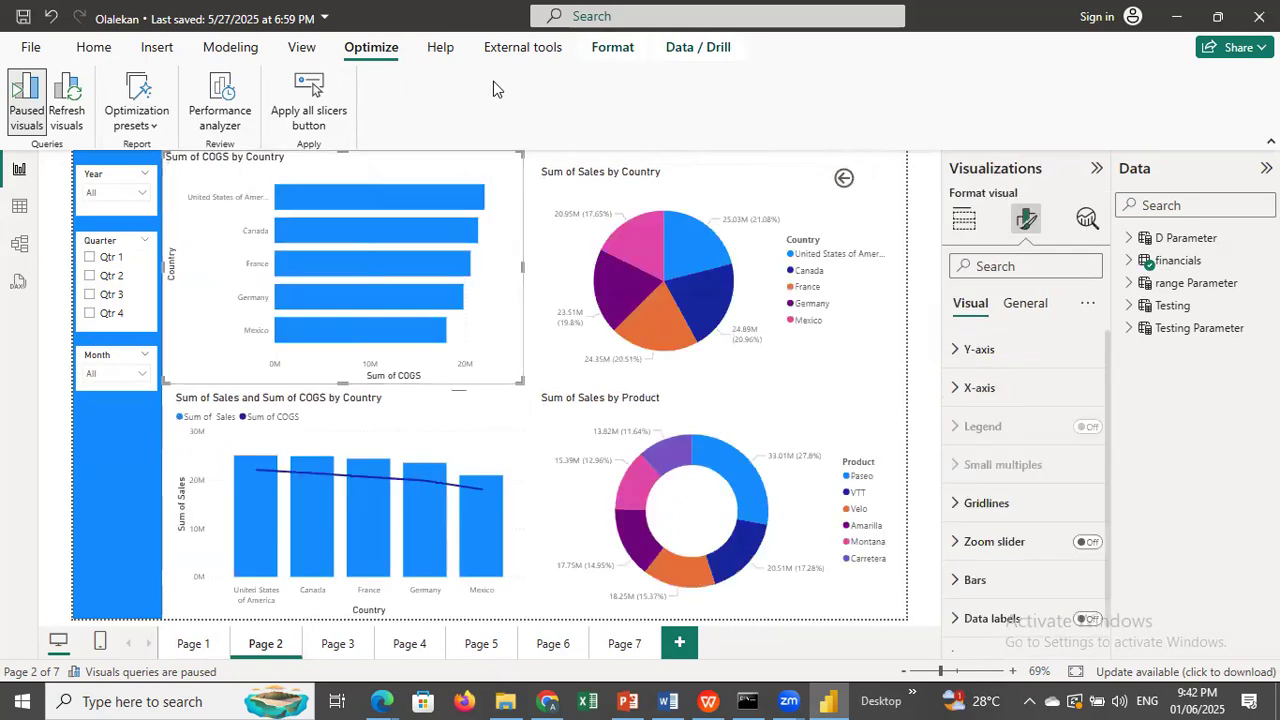
pyautogui.click(89, 258)
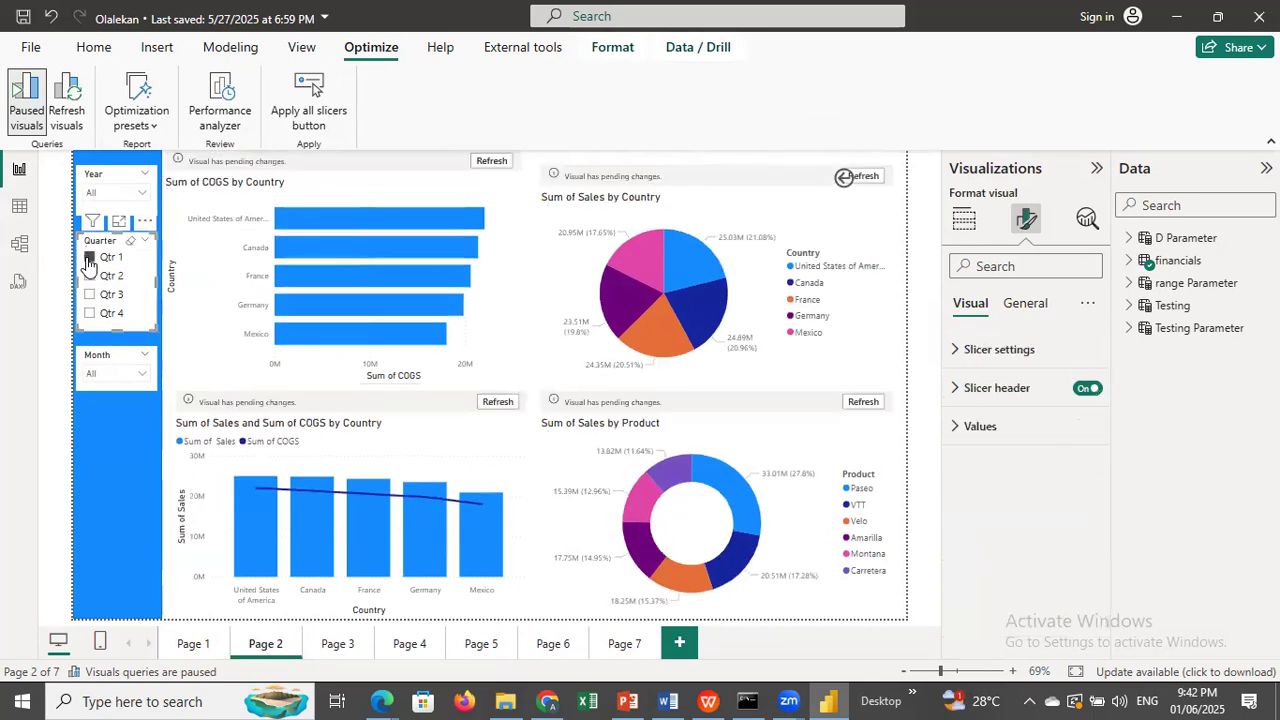
pyautogui.click(89, 277)
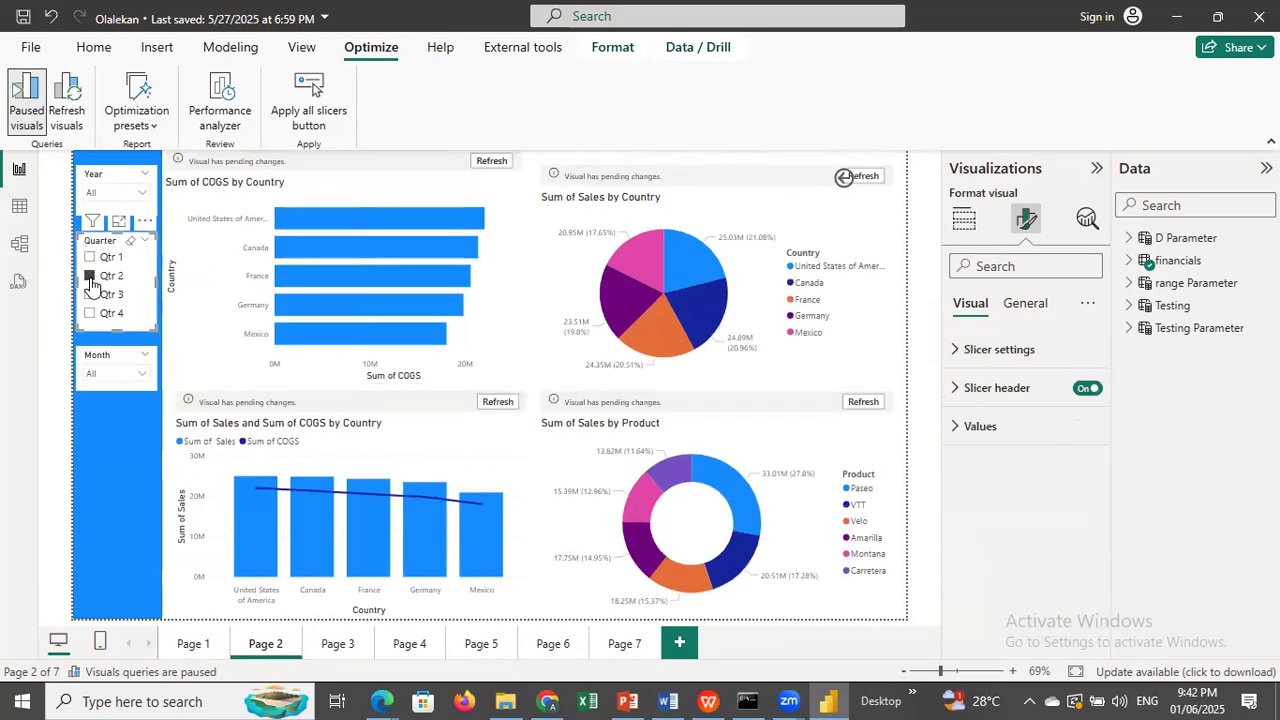
# Start a Performance analyzer recording on Page 2, choose Qtr 1 in the Quarter slicer, and select the Sum of COGS by Country chart.
pyautogui.click(222, 100)
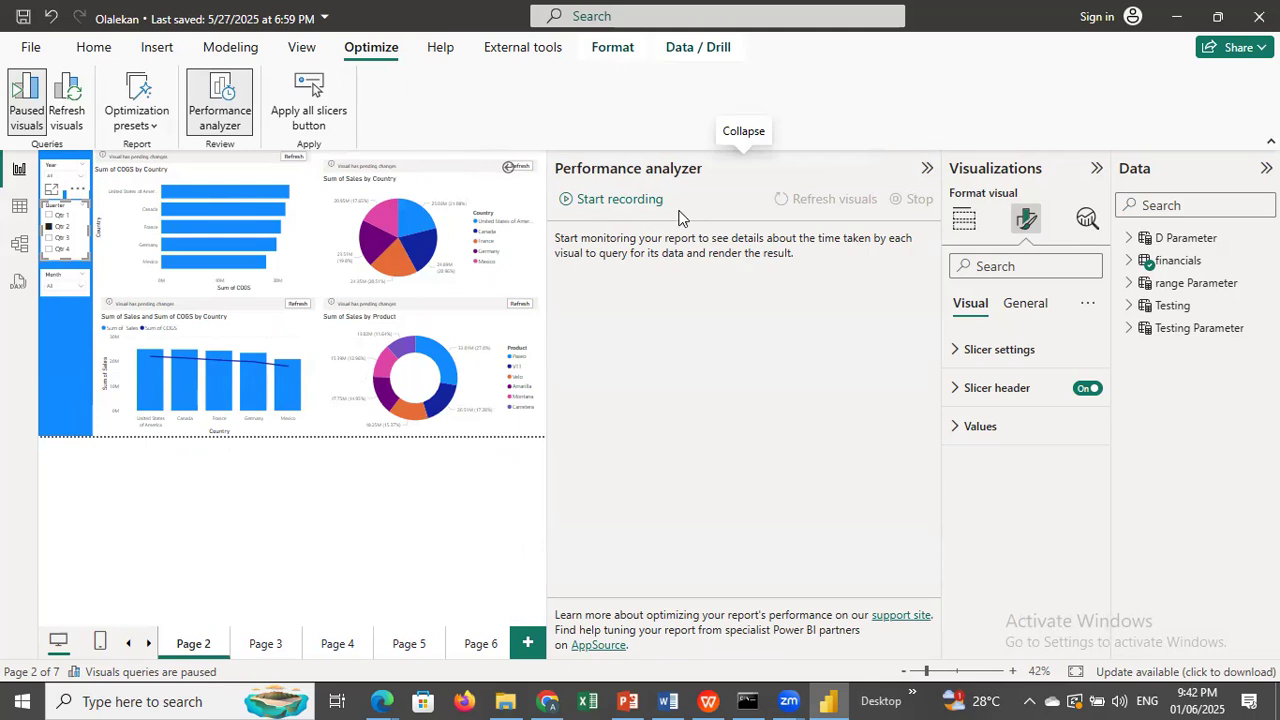
pyautogui.click(596, 203)
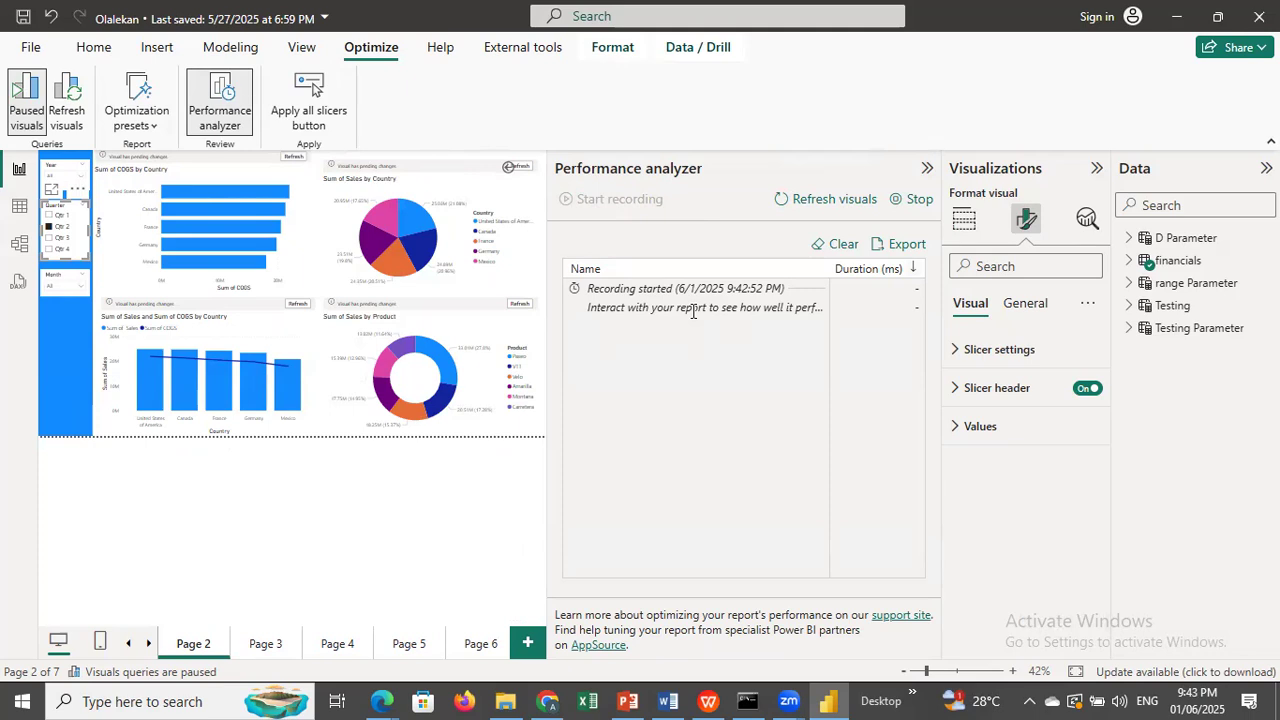
pyautogui.click(50, 219)
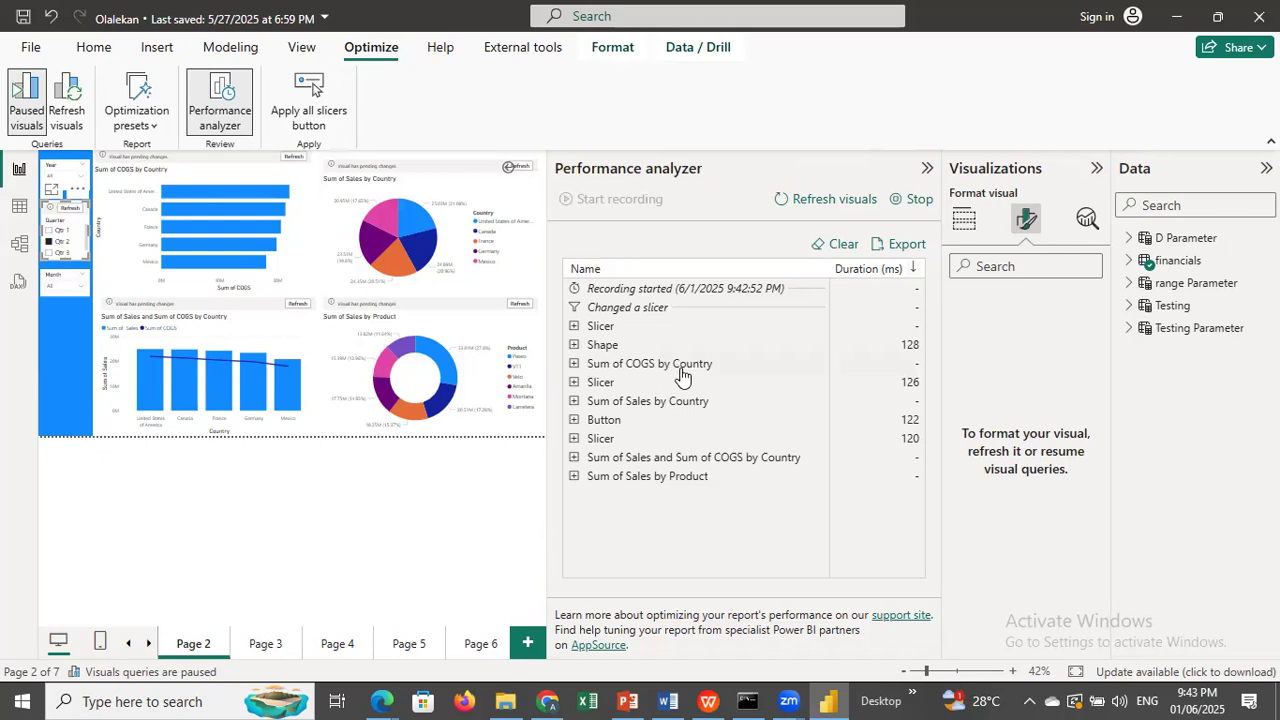
pyautogui.click(239, 171)
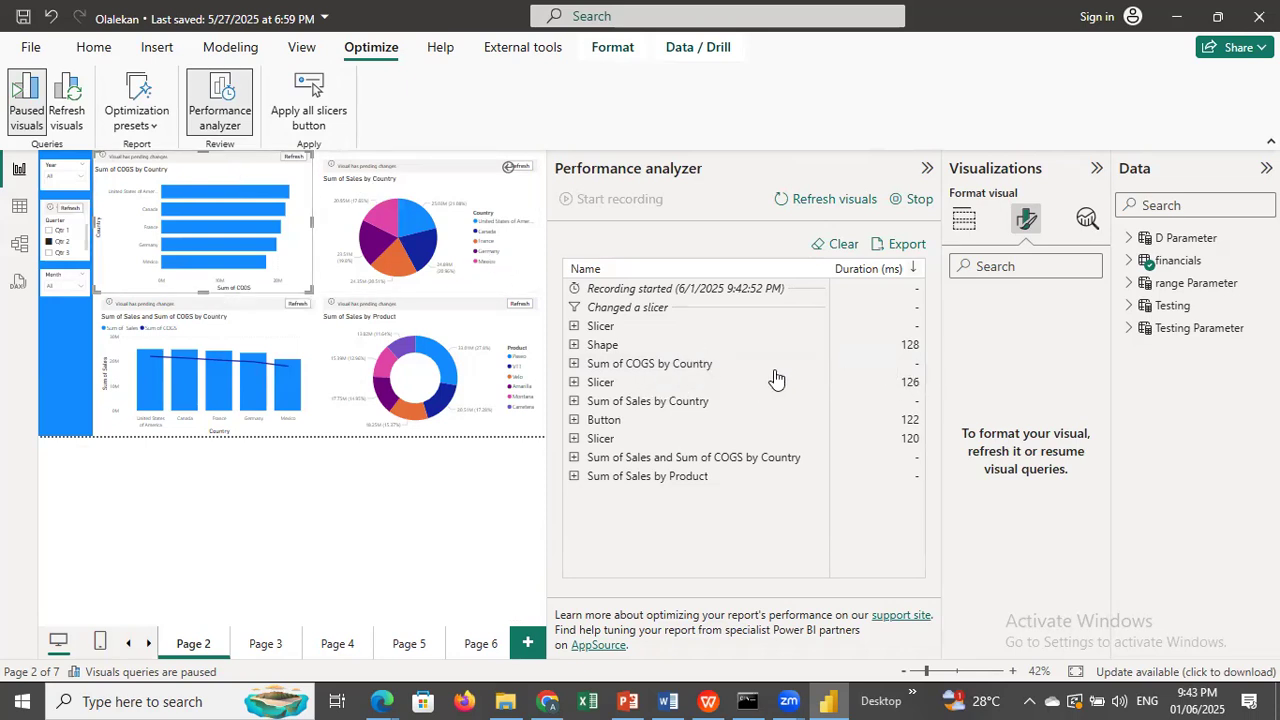
# Examine the duration breakdowns of the Shape and Month slicer entries and match the recorded entries to the visuals on the page.
pyautogui.click(575, 346)
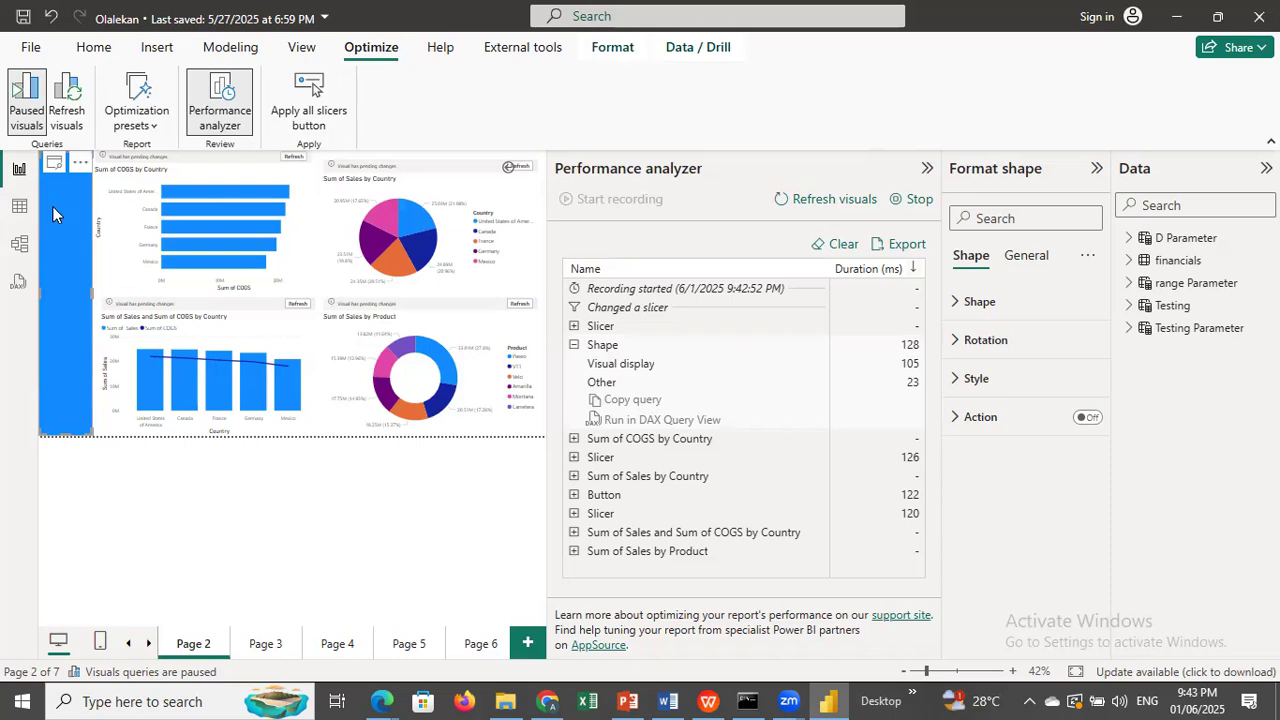
pyautogui.click(128, 497)
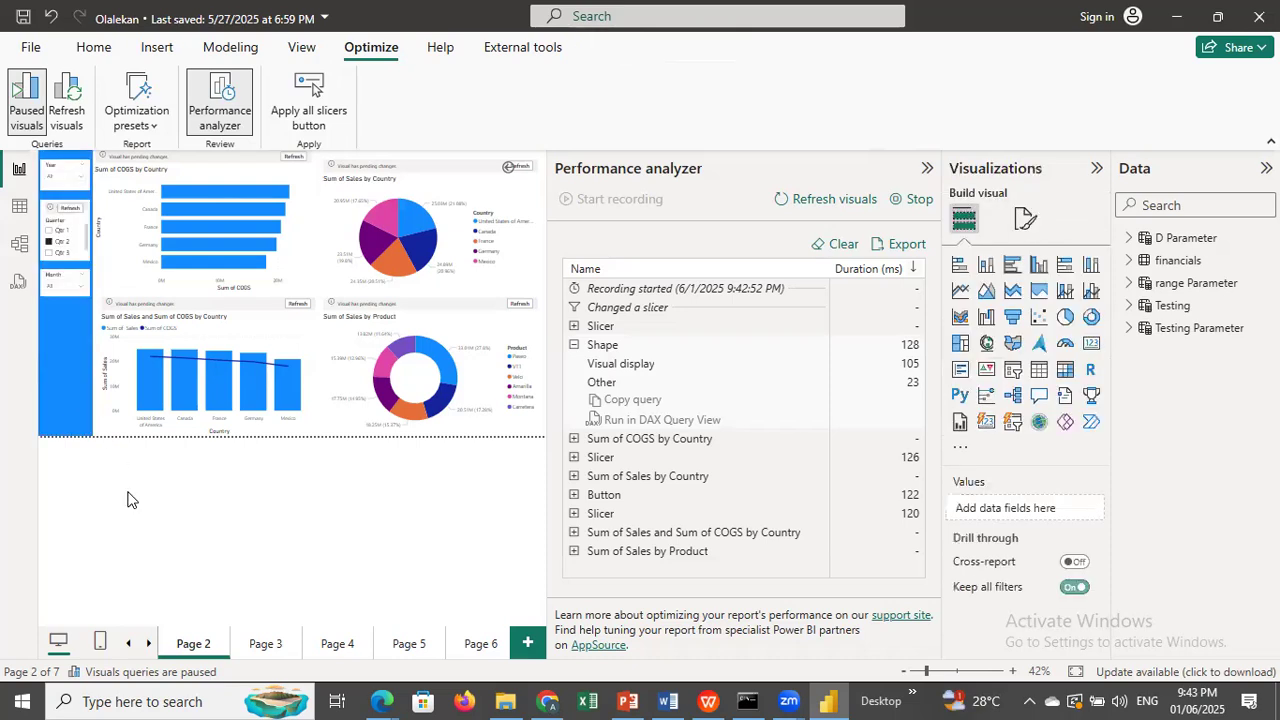
pyautogui.click(68, 379)
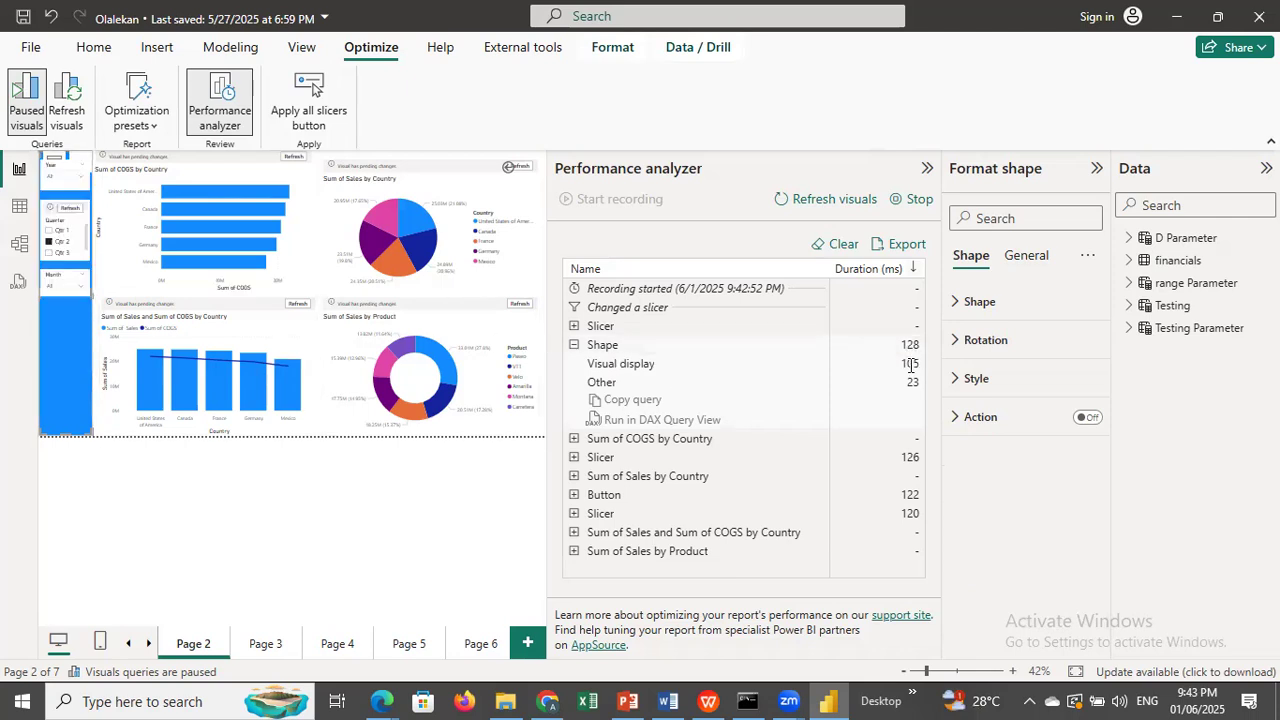
pyautogui.click(574, 345)
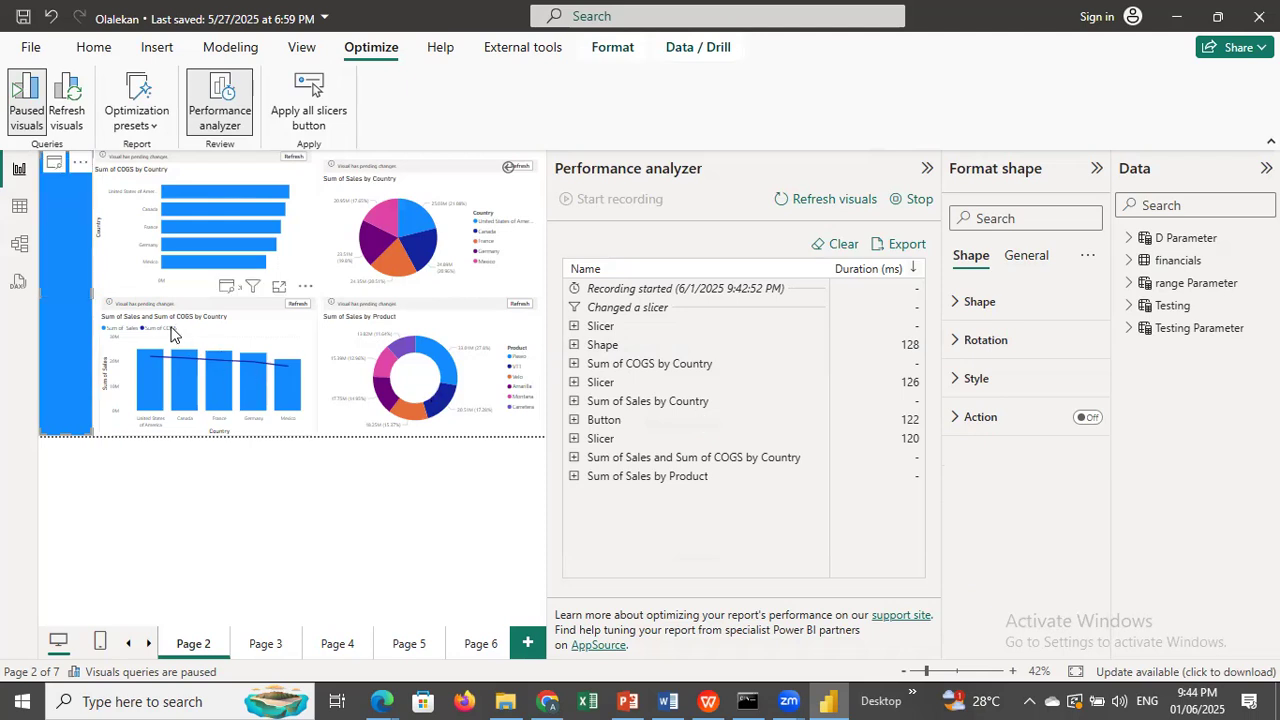
pyautogui.click(487, 195)
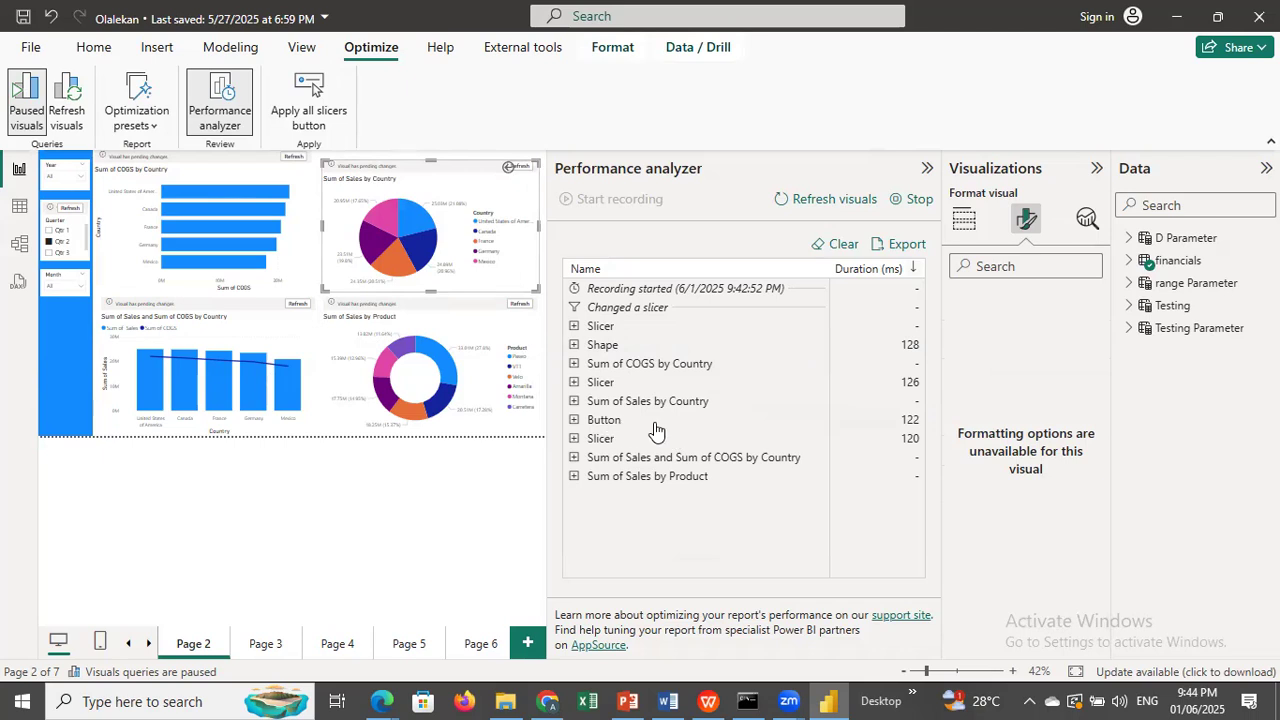
pyautogui.click(574, 438)
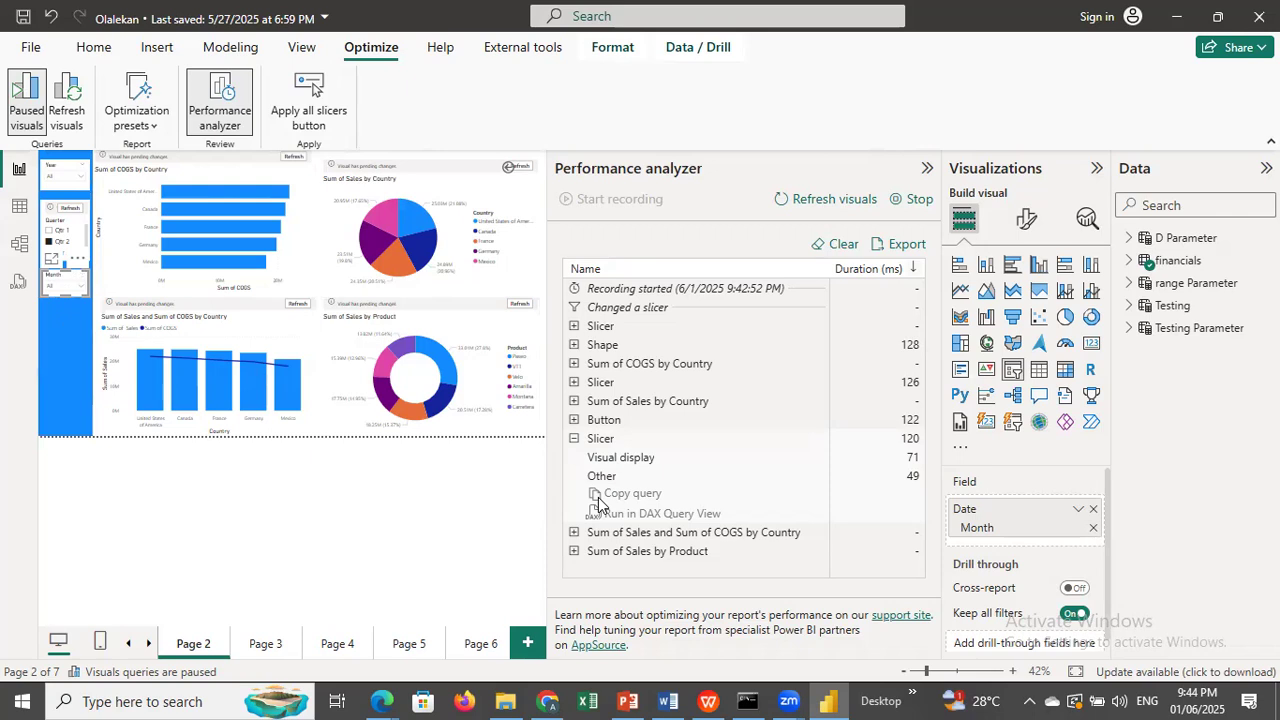
pyautogui.click(574, 440)
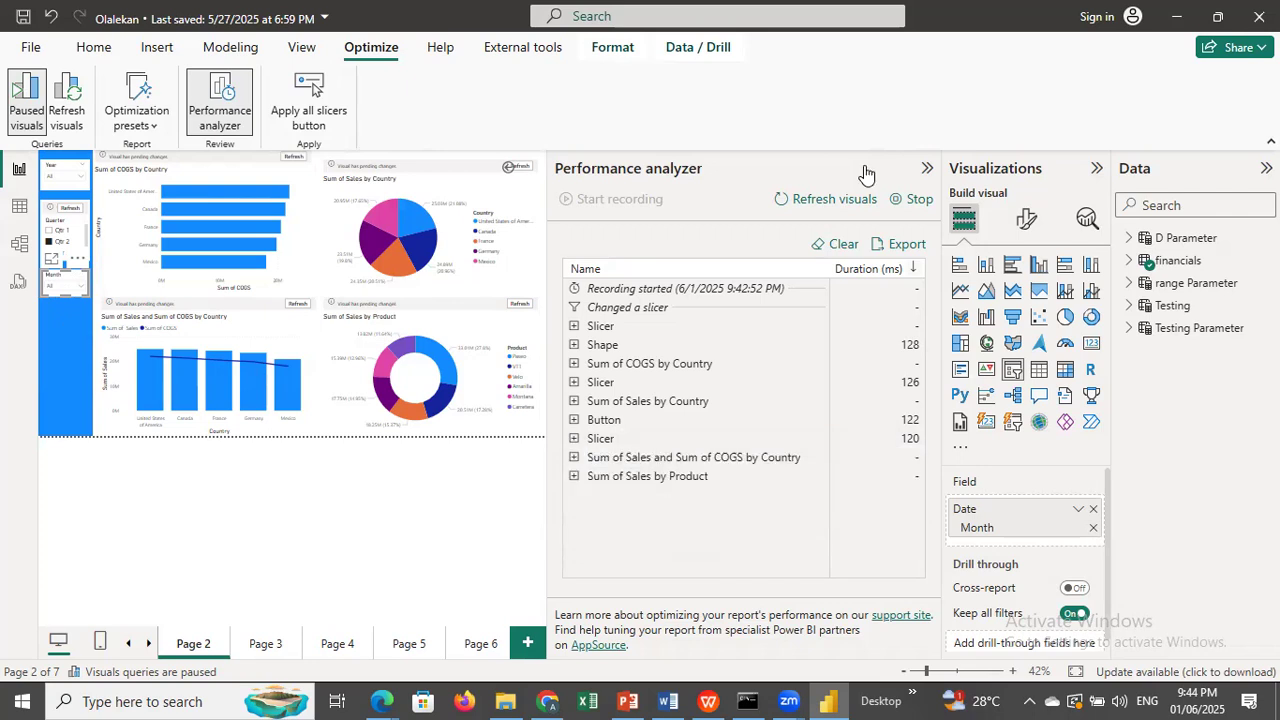
# Refresh the visuals within the Performance analyzer recording and clear the recorded results.
pyautogui.click(848, 200)
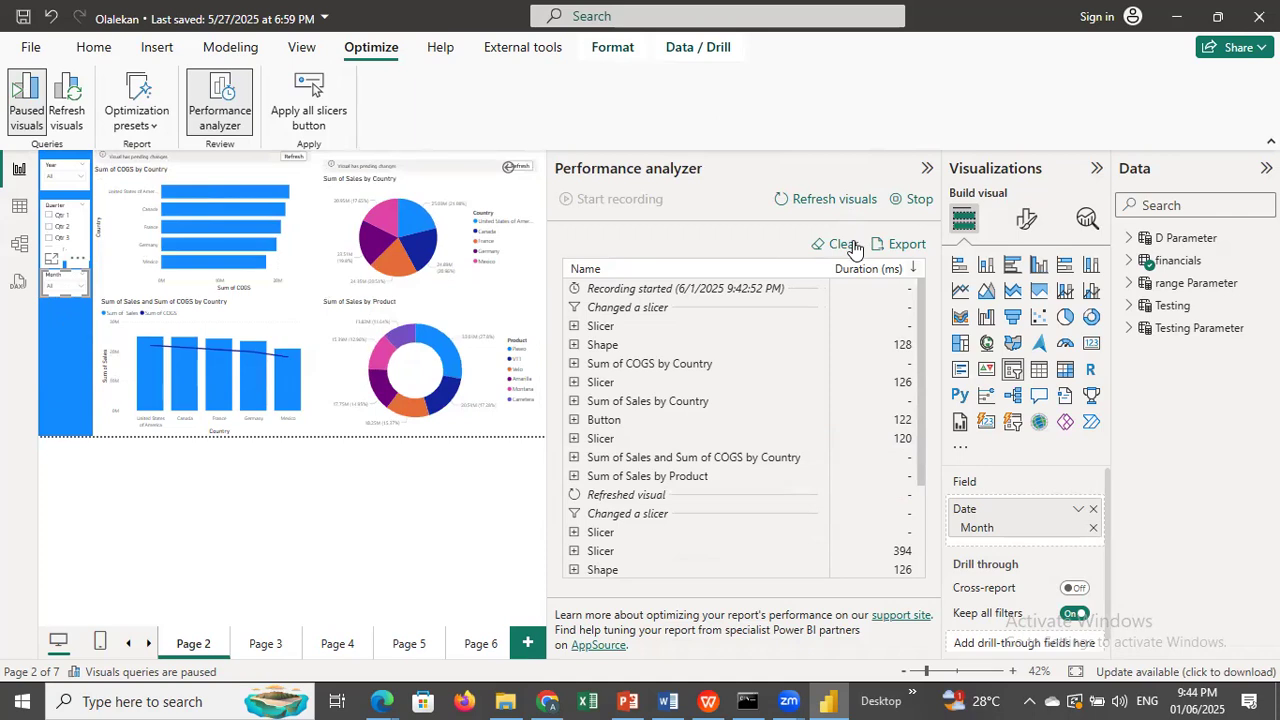
pyautogui.click(857, 245)
pyautogui.click(266, 483)
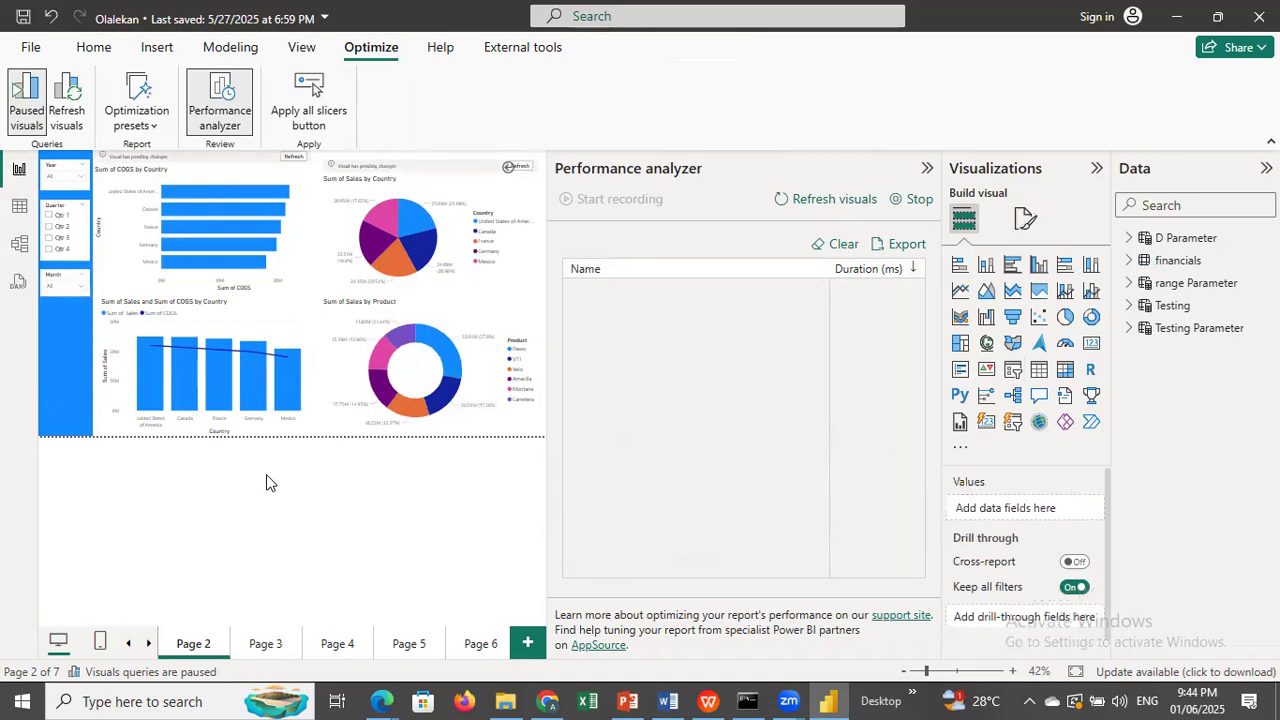
# Reopen the Performance analyzer, start a new recording, and select Qtr 3 in the Quarter slicer.
pyautogui.click(337, 251)
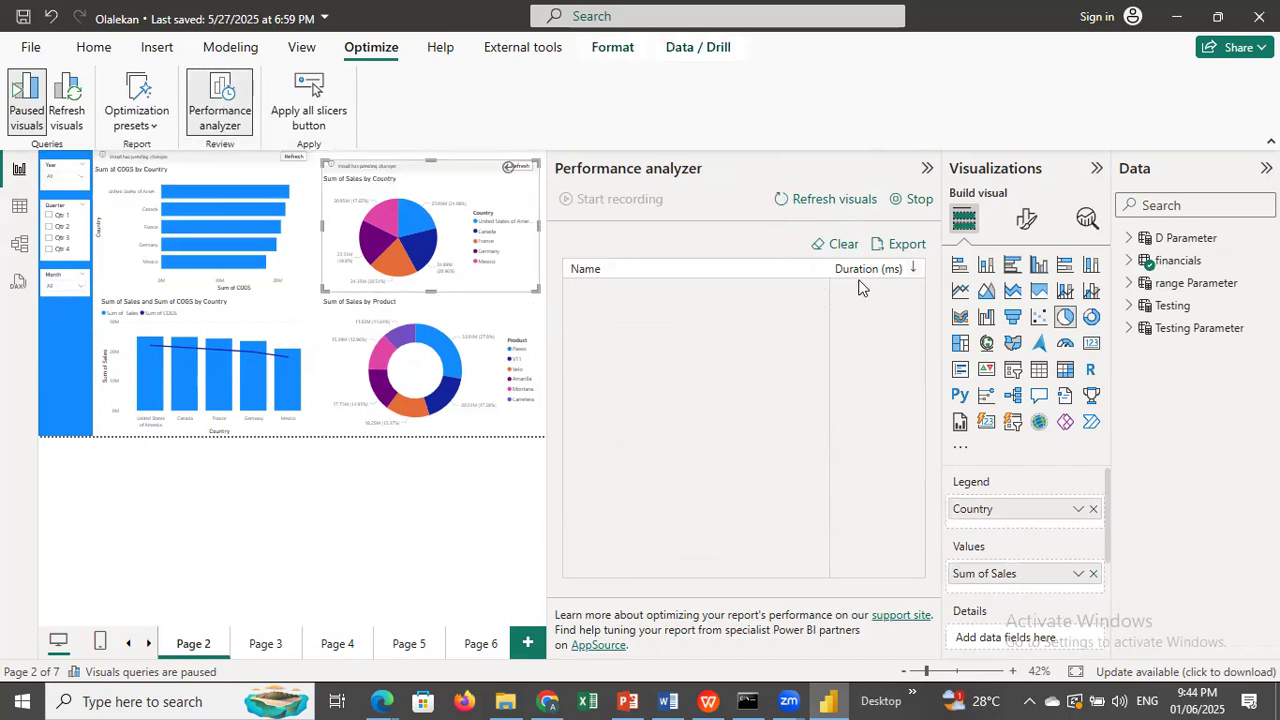
pyautogui.click(230, 100)
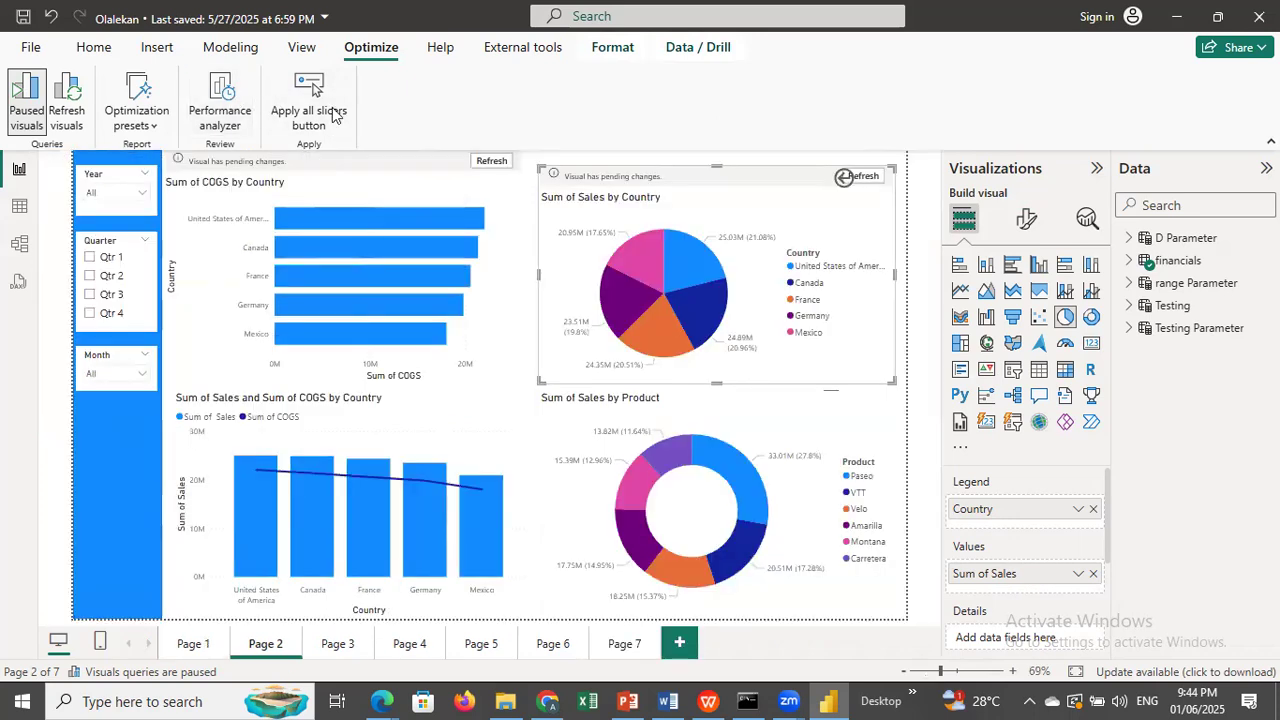
pyautogui.click(230, 100)
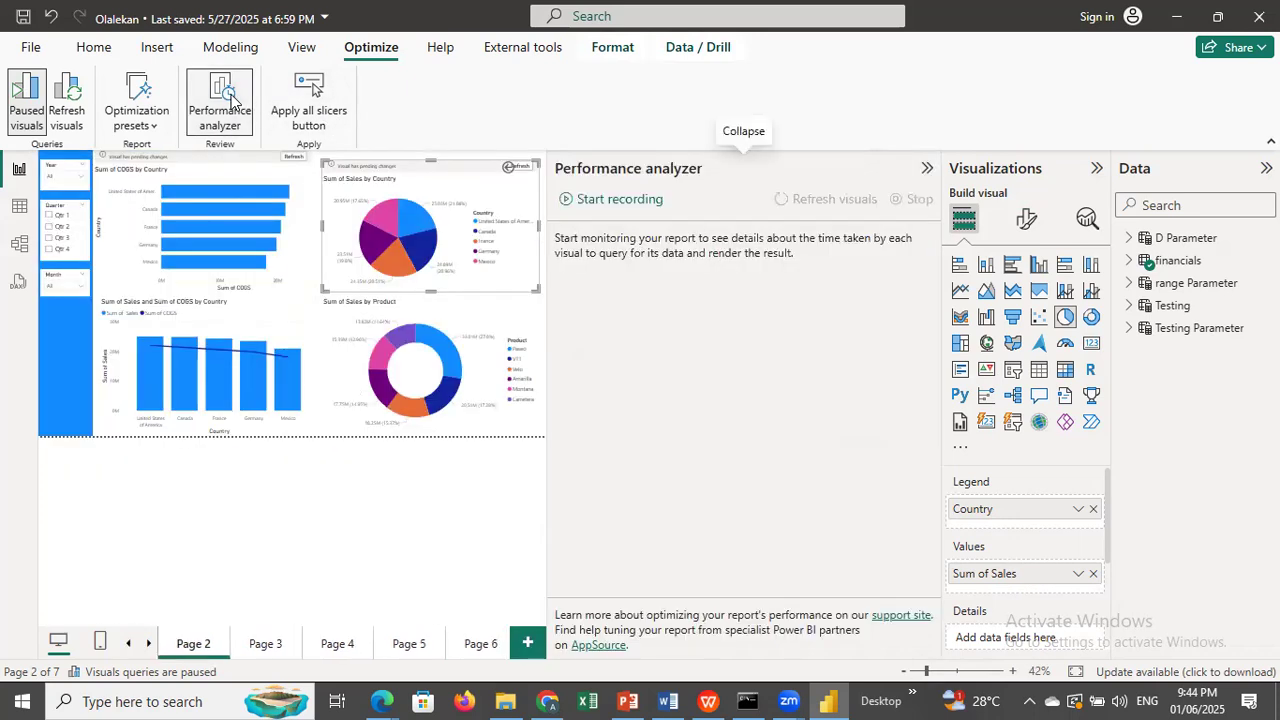
pyautogui.click(624, 199)
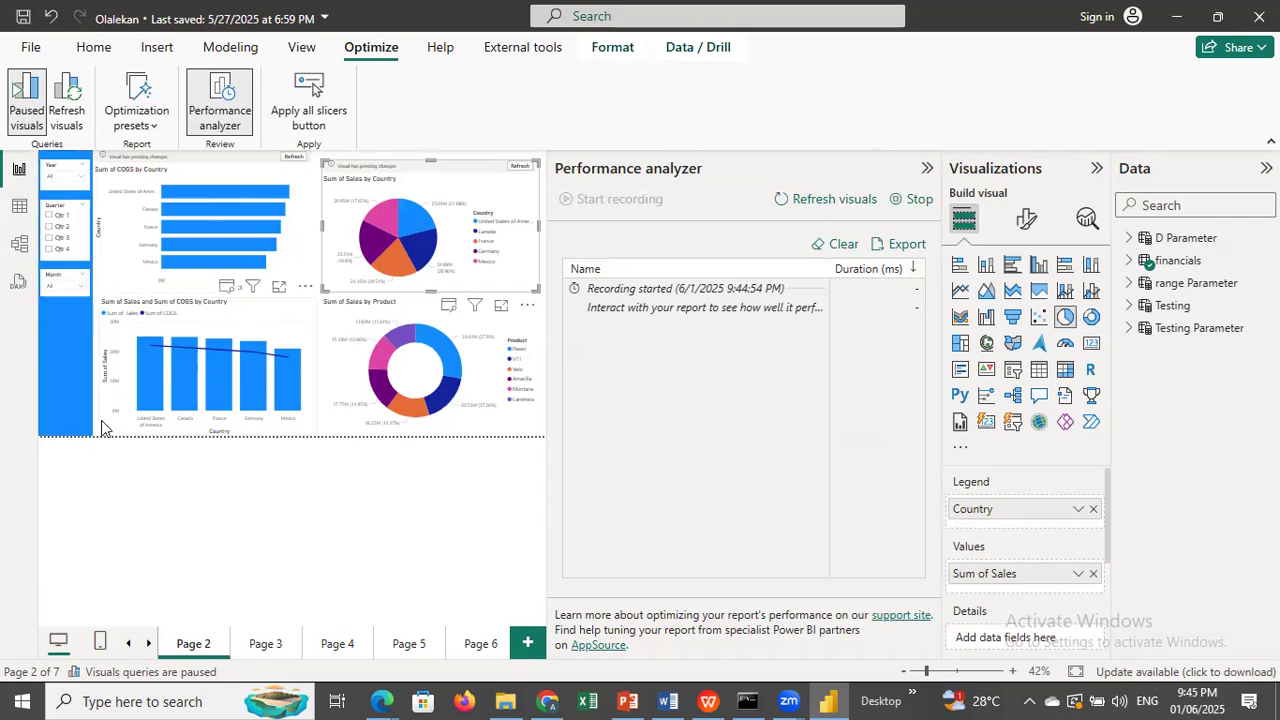
pyautogui.click(49, 246)
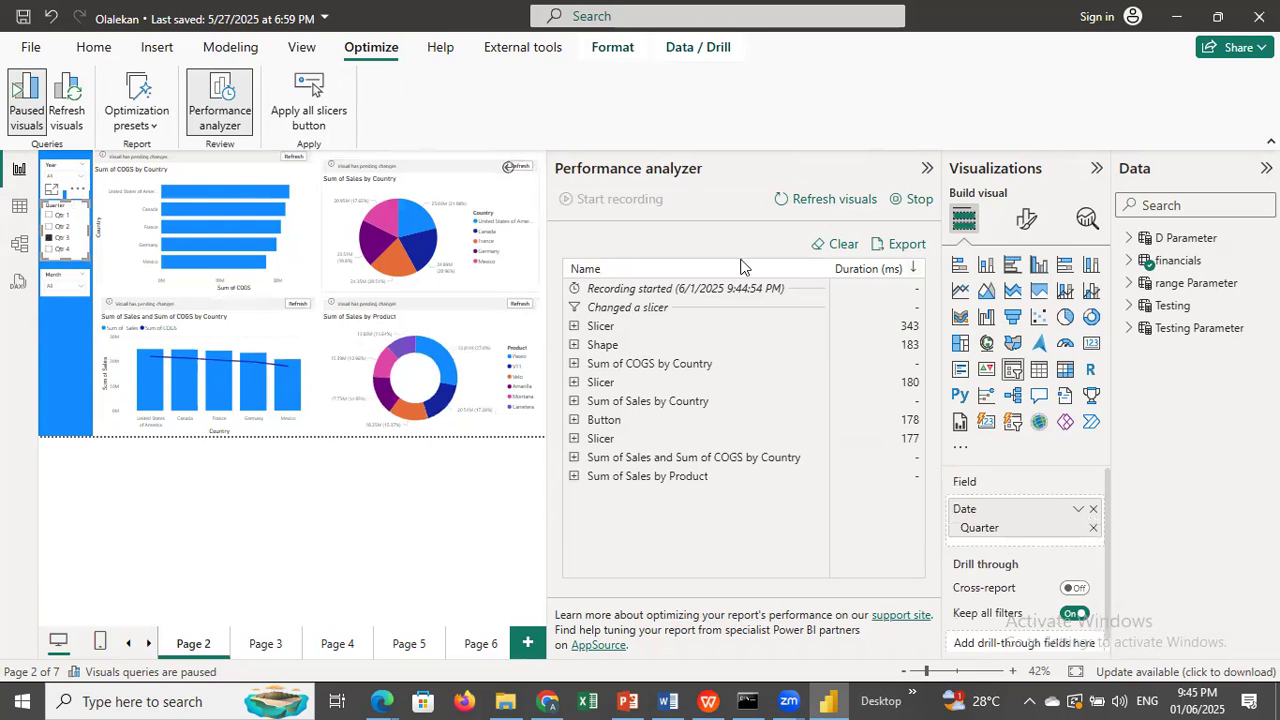
# Open the Adventure works report from the Power BI Training folder, then return to the first report and stop its Performance analyzer recording.
pyautogui.click(505, 700)
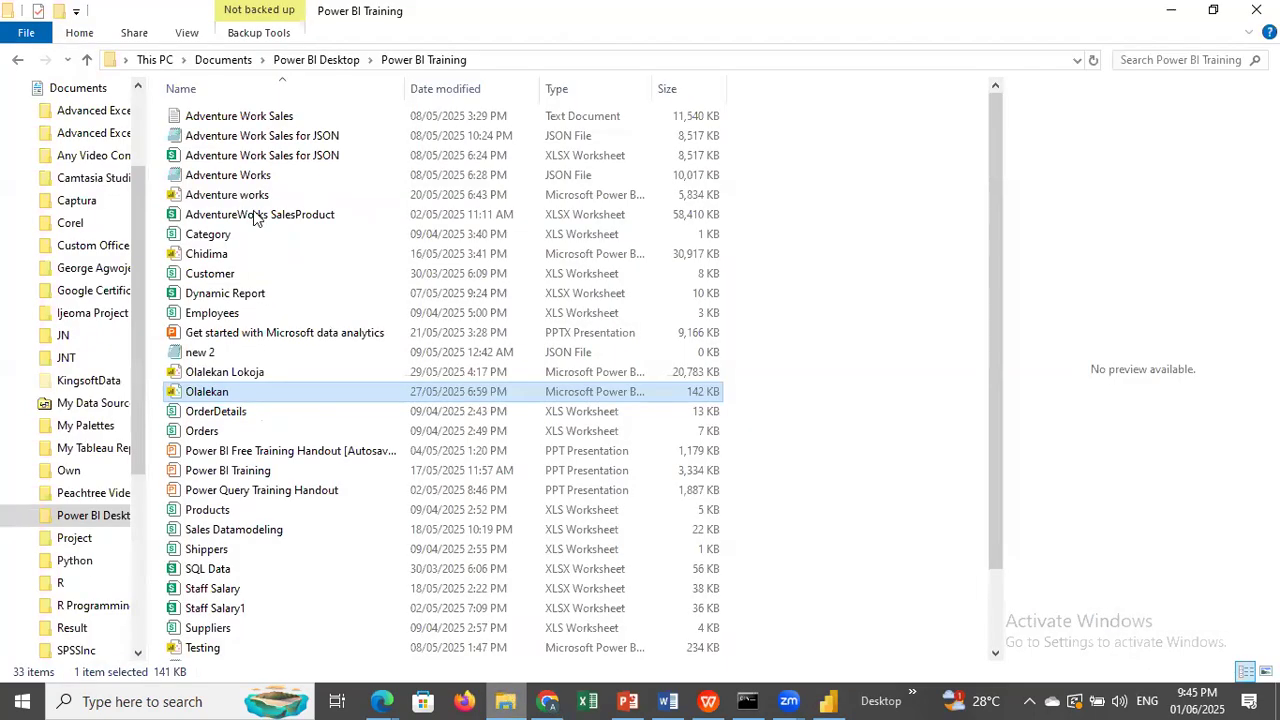
pyautogui.doubleClick(278, 196)
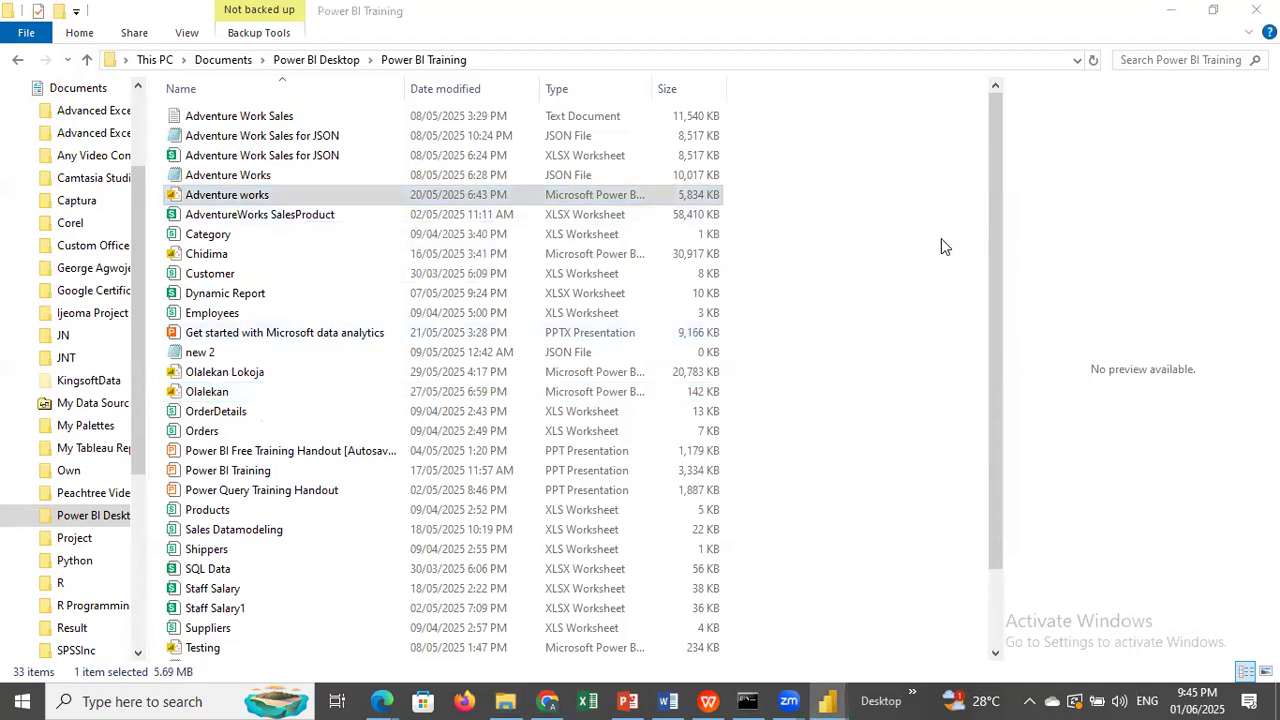
pyautogui.click(1173, 8)
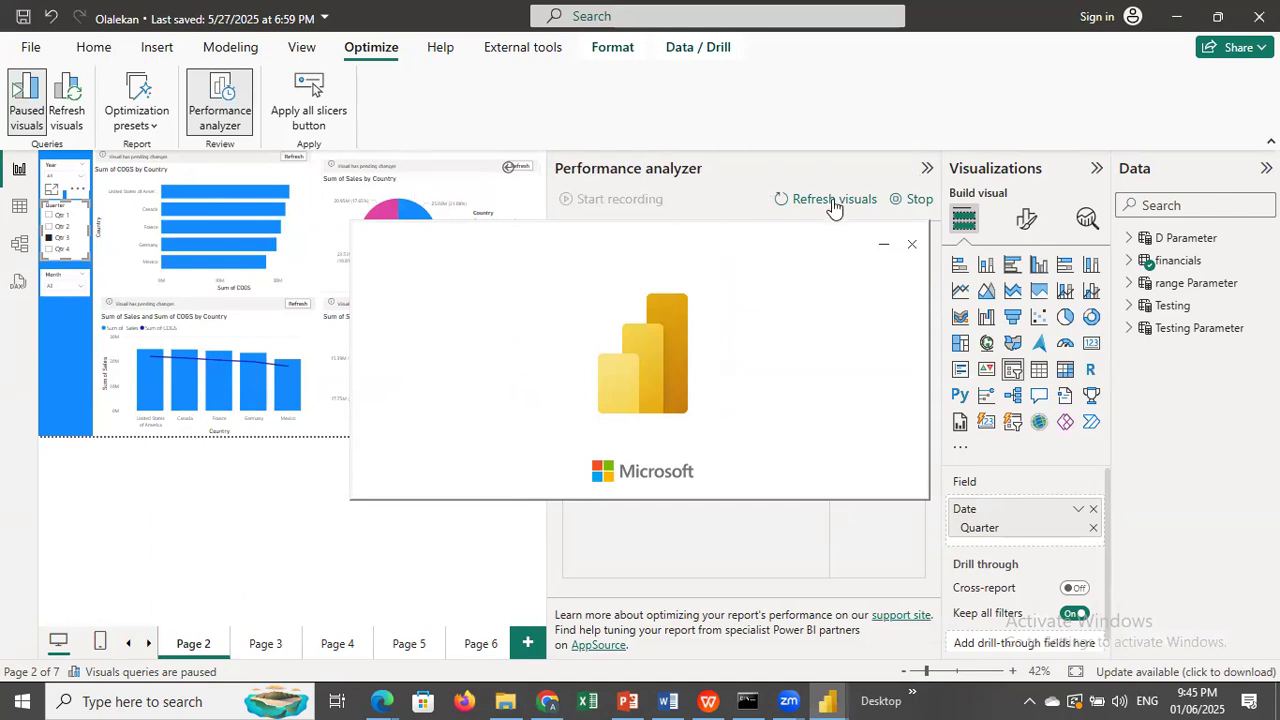
pyautogui.click(913, 199)
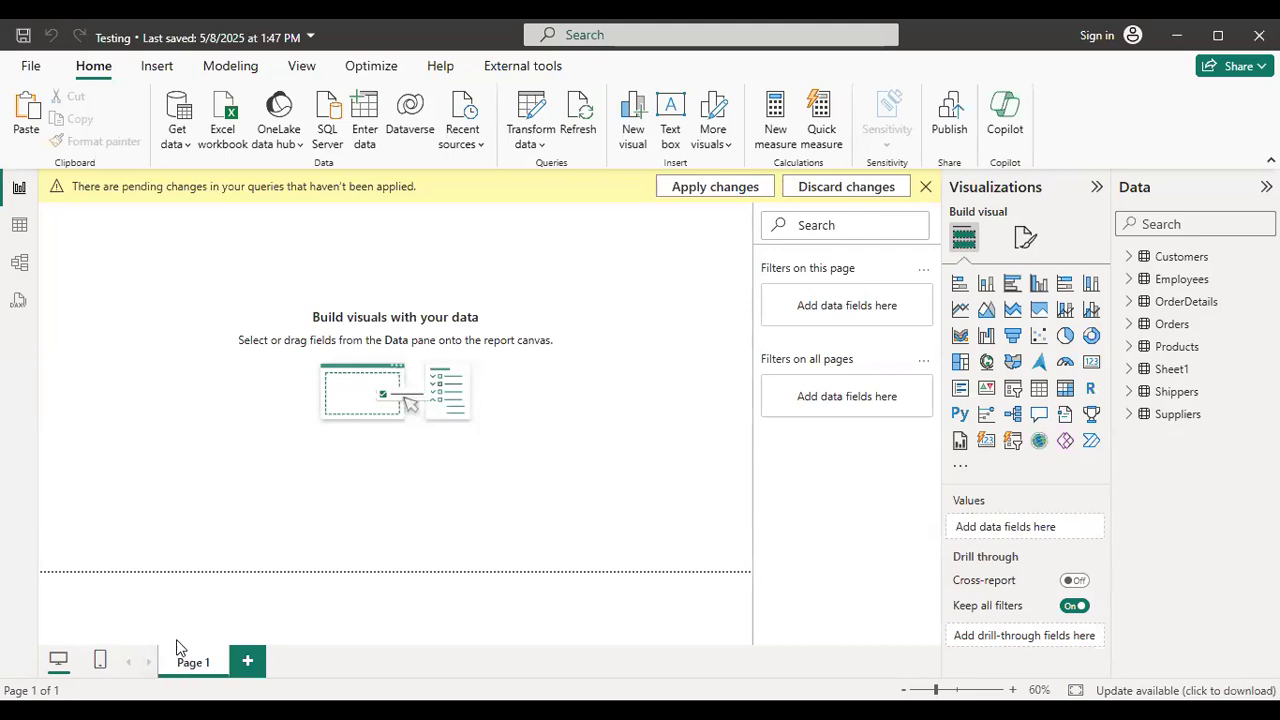
# Apply the pending query changes in the Testing report and close it without saving.
pyautogui.click(715, 187)
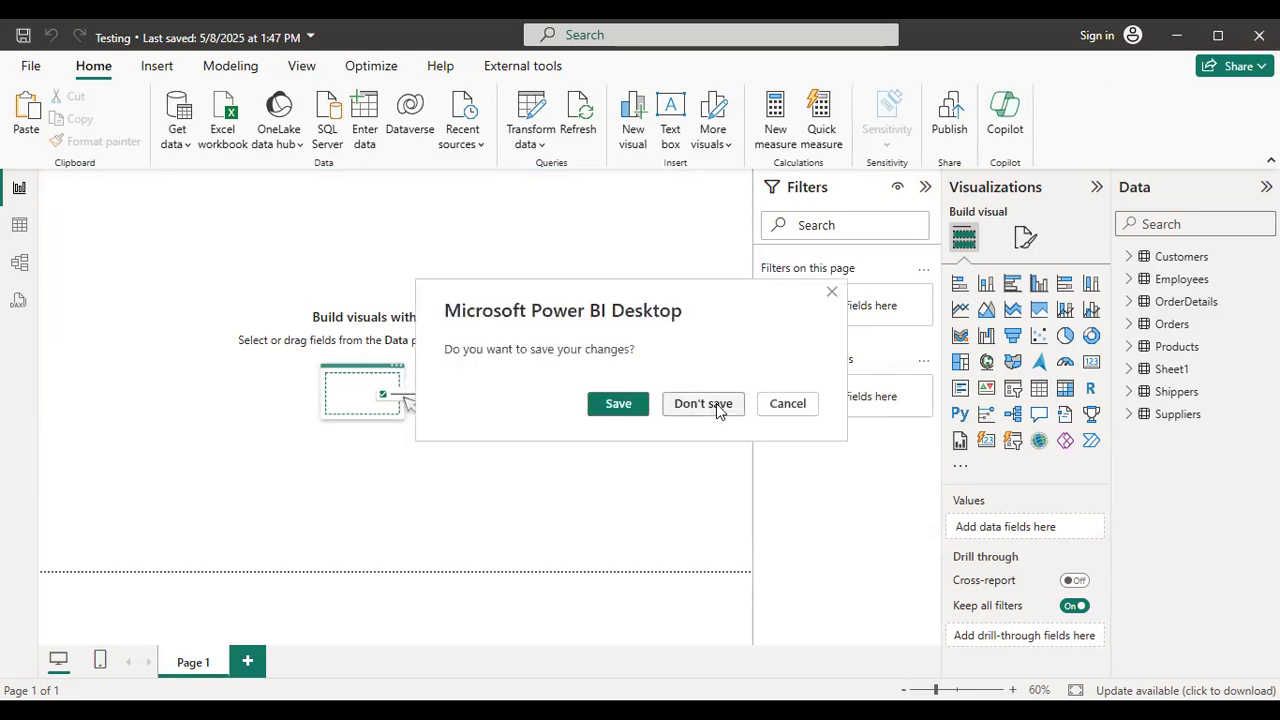
pyautogui.click(703, 403)
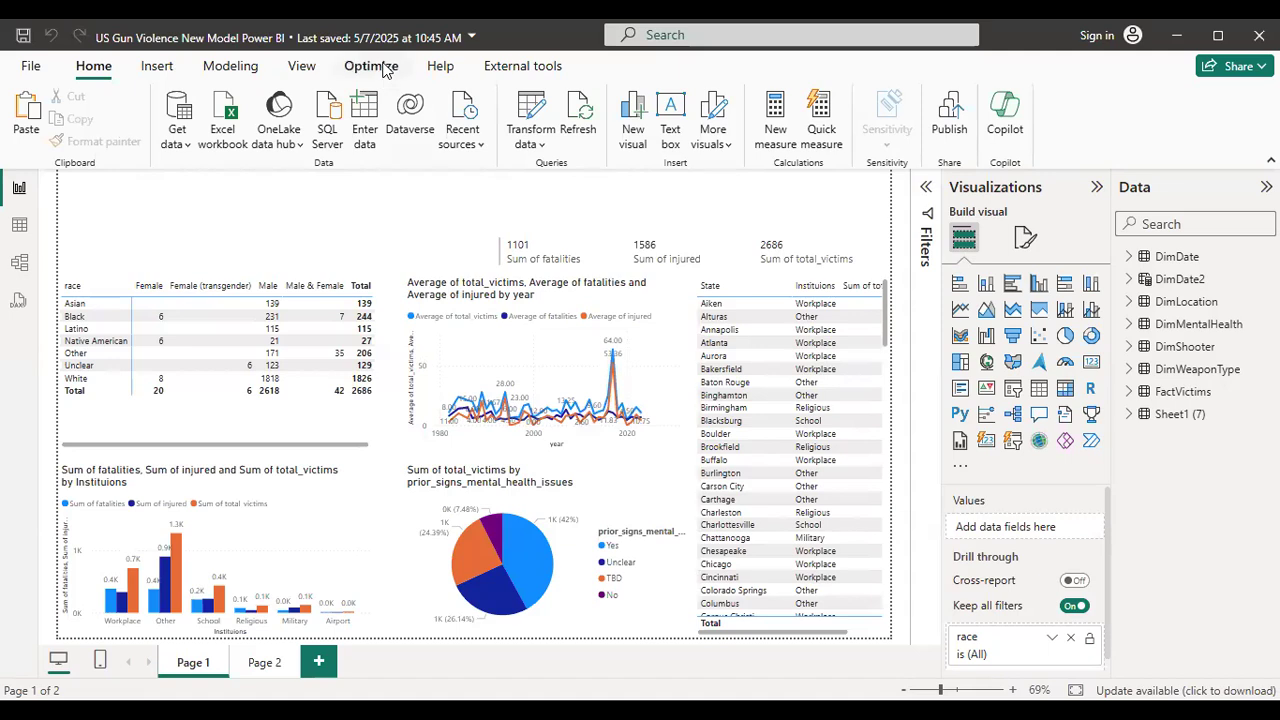
# Start a Performance analyzer recording in the US Gun Violence report and cross-highlight Page 1 by the pie chart's Yes slice.
pyautogui.click(385, 68)
pyautogui.click(218, 130)
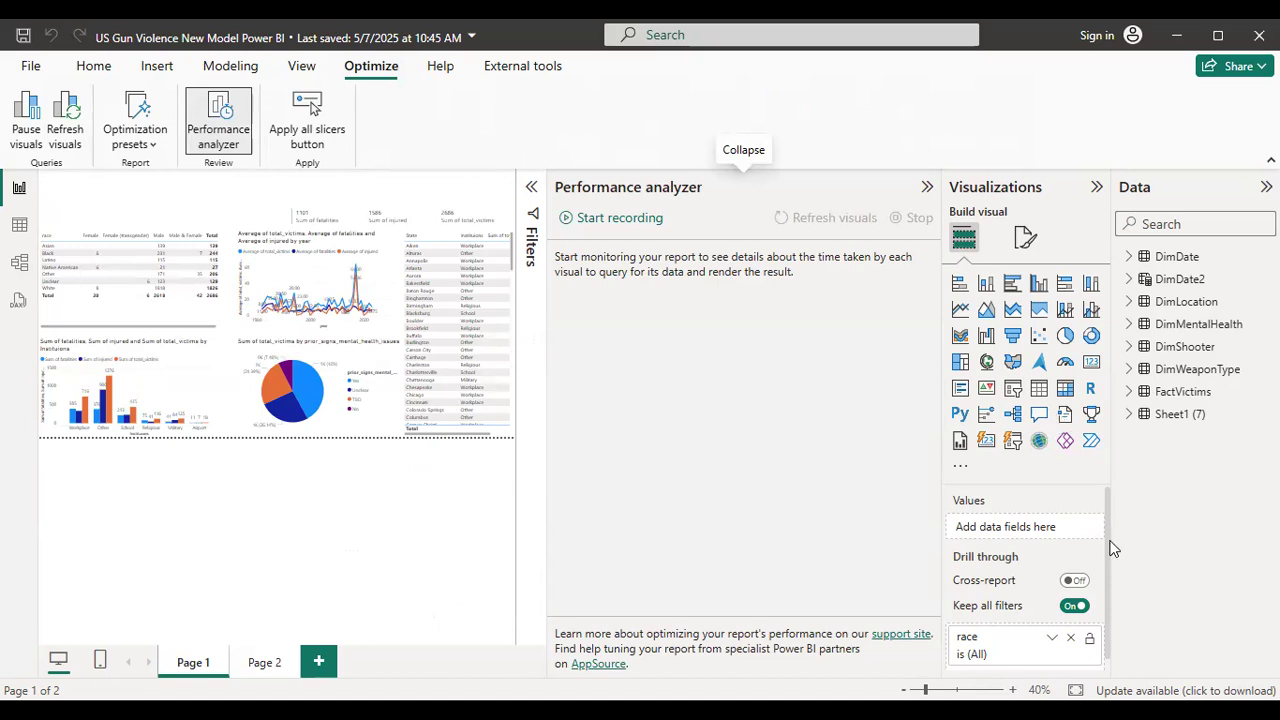
pyautogui.click(644, 224)
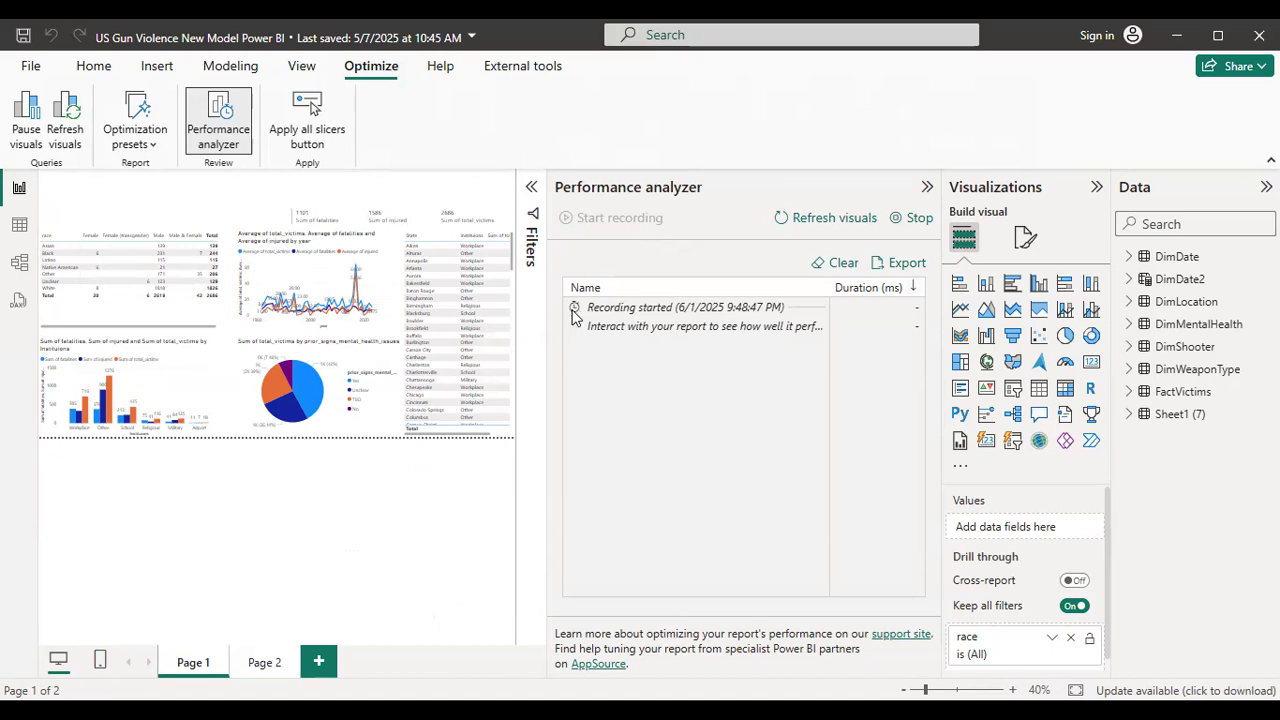
pyautogui.click(308, 392)
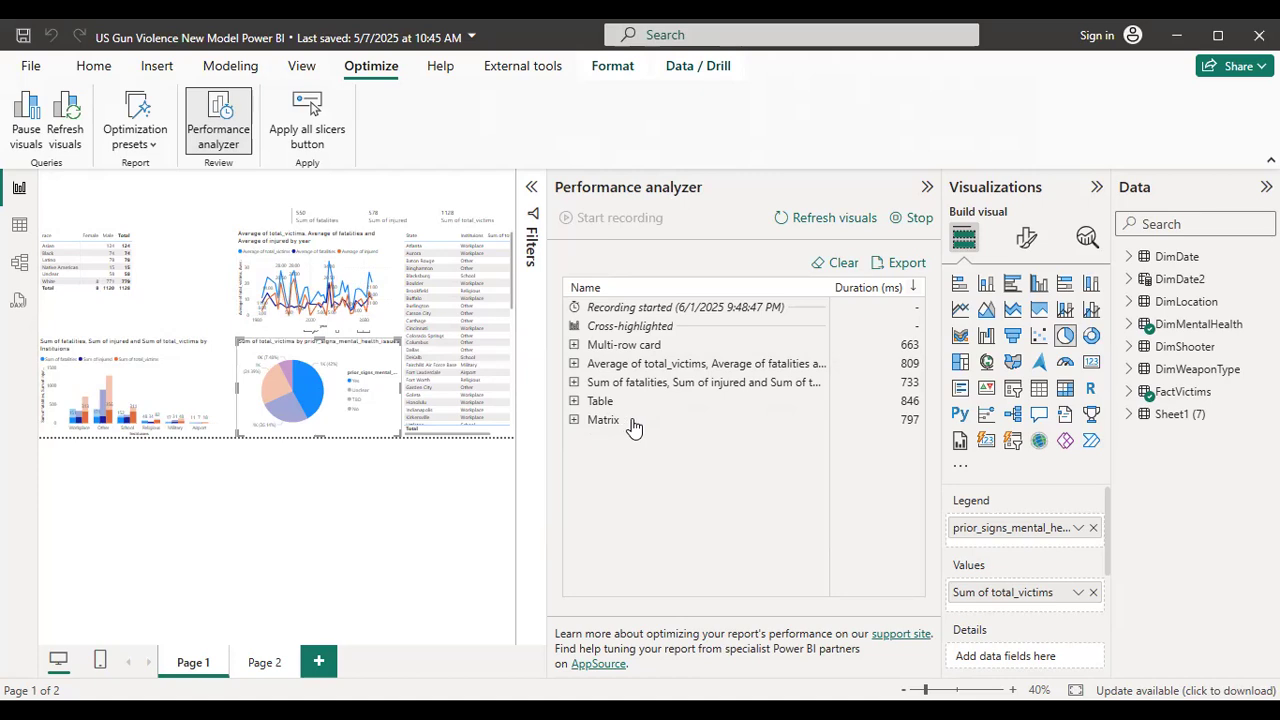
# Review the Table entry's duration breakdown, refresh the visuals within the recording, and stop recording.
pyautogui.click(597, 402)
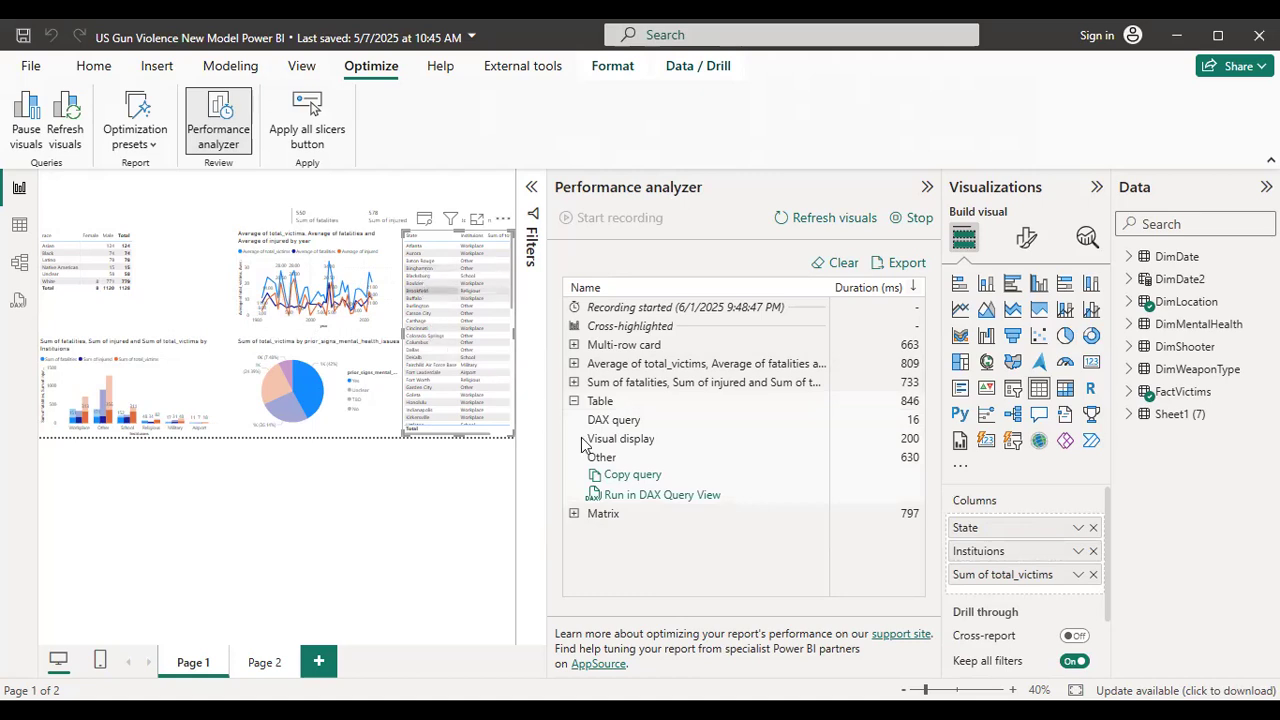
pyautogui.click(574, 402)
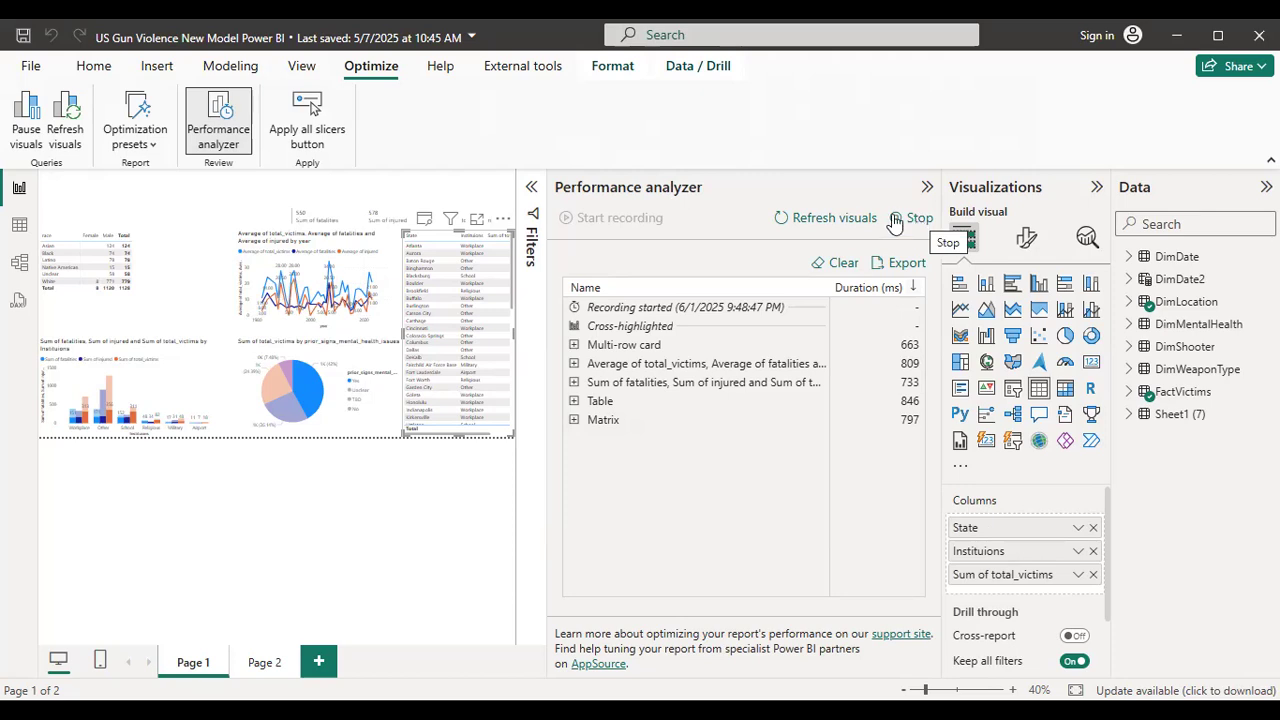
pyautogui.click(850, 221)
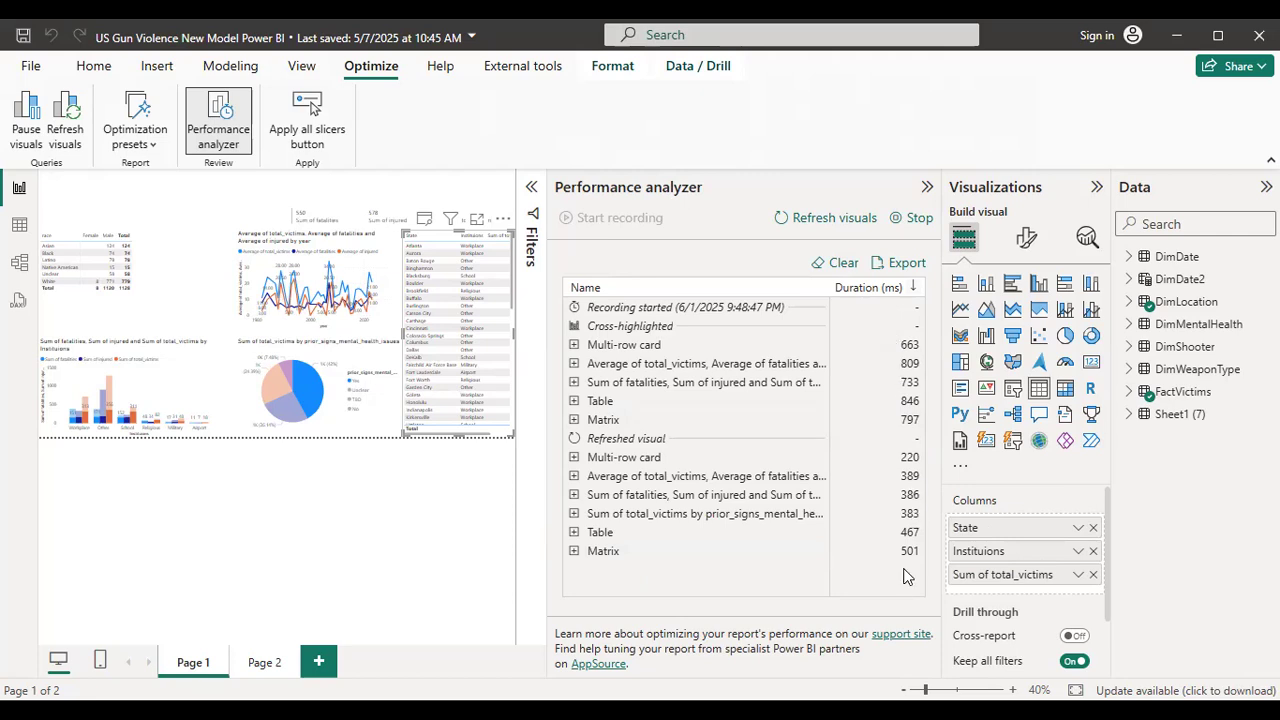
pyautogui.click(915, 218)
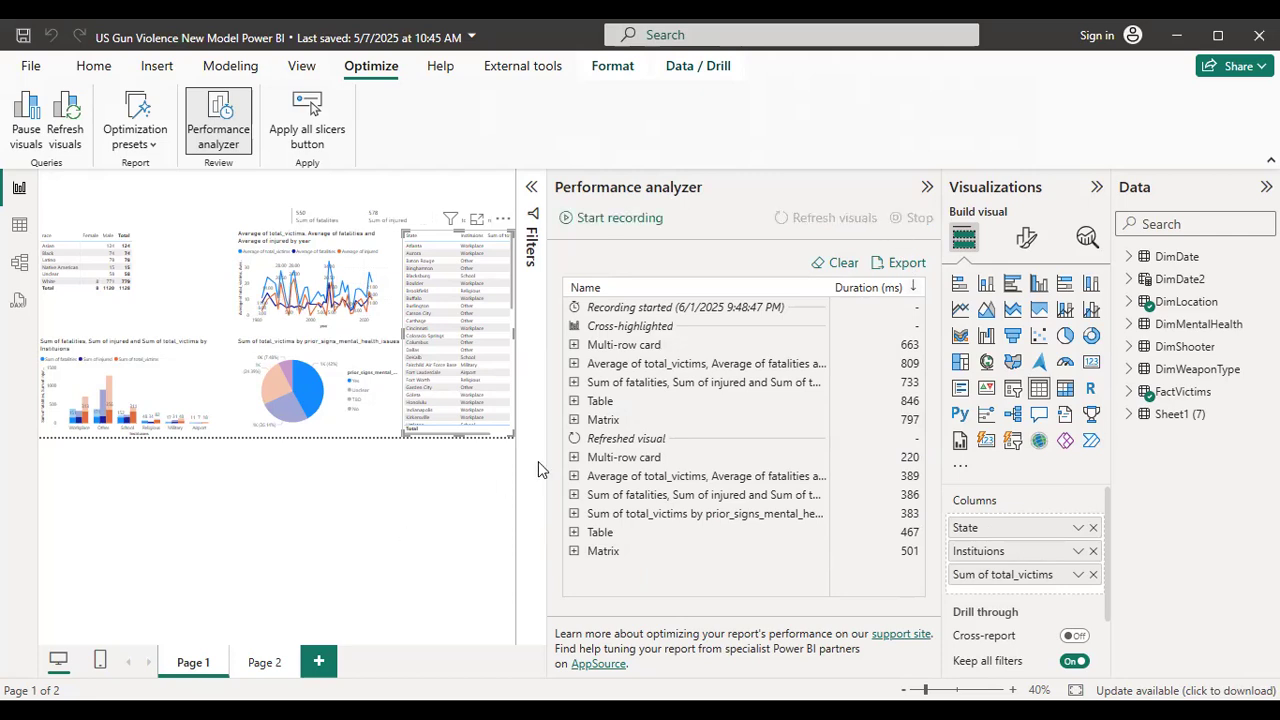
# On Page 2, clear Asian in the race slicer, start another Performance analyzer recording, and select Black.
pyautogui.click(264, 662)
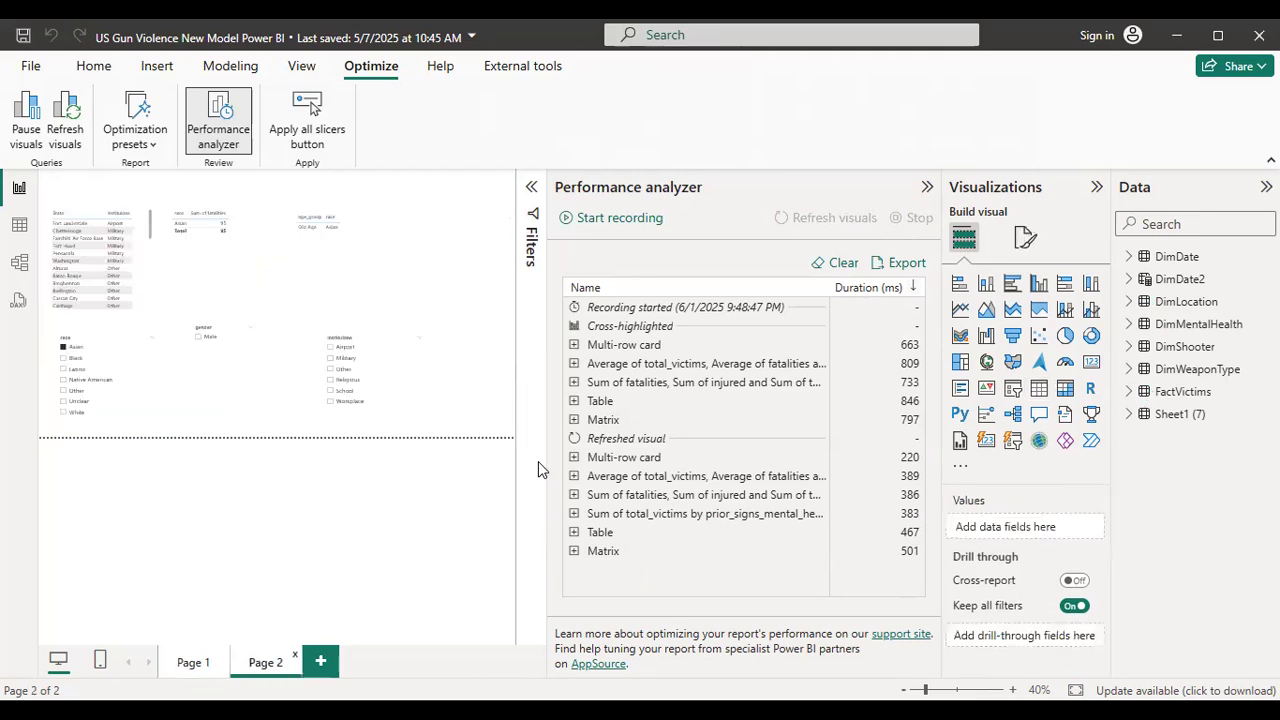
pyautogui.click(62, 350)
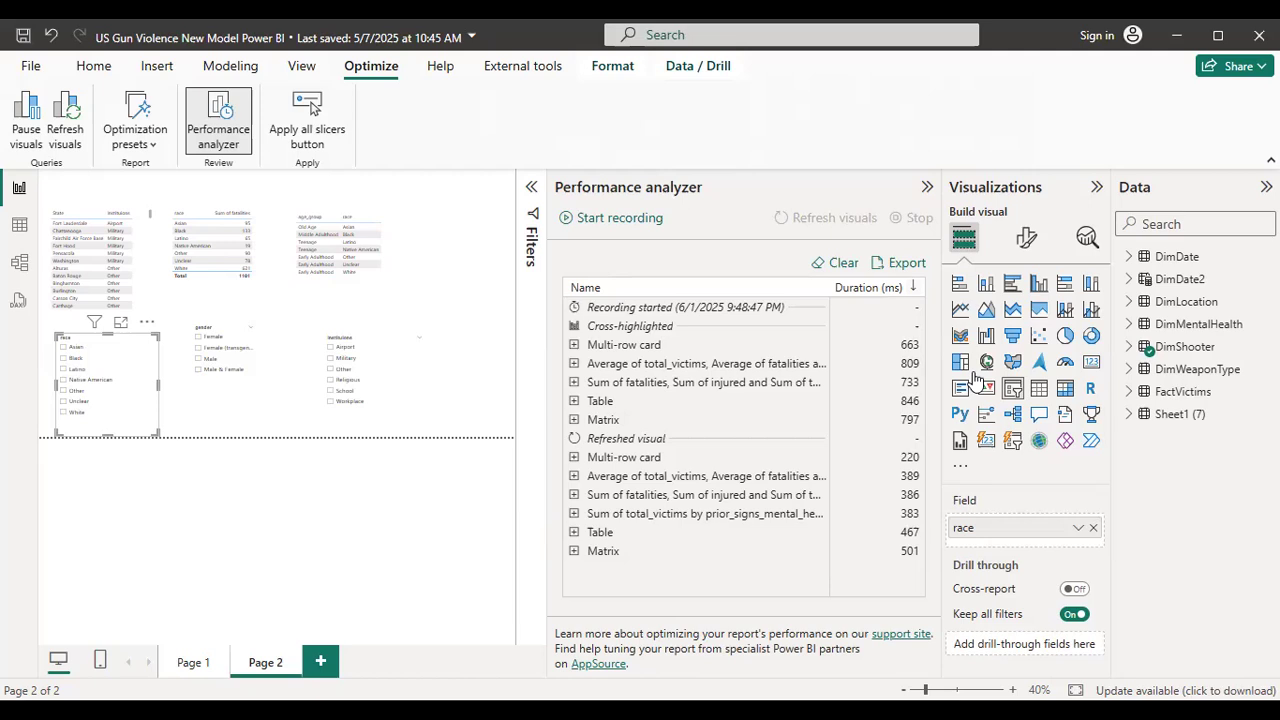
pyautogui.click(603, 222)
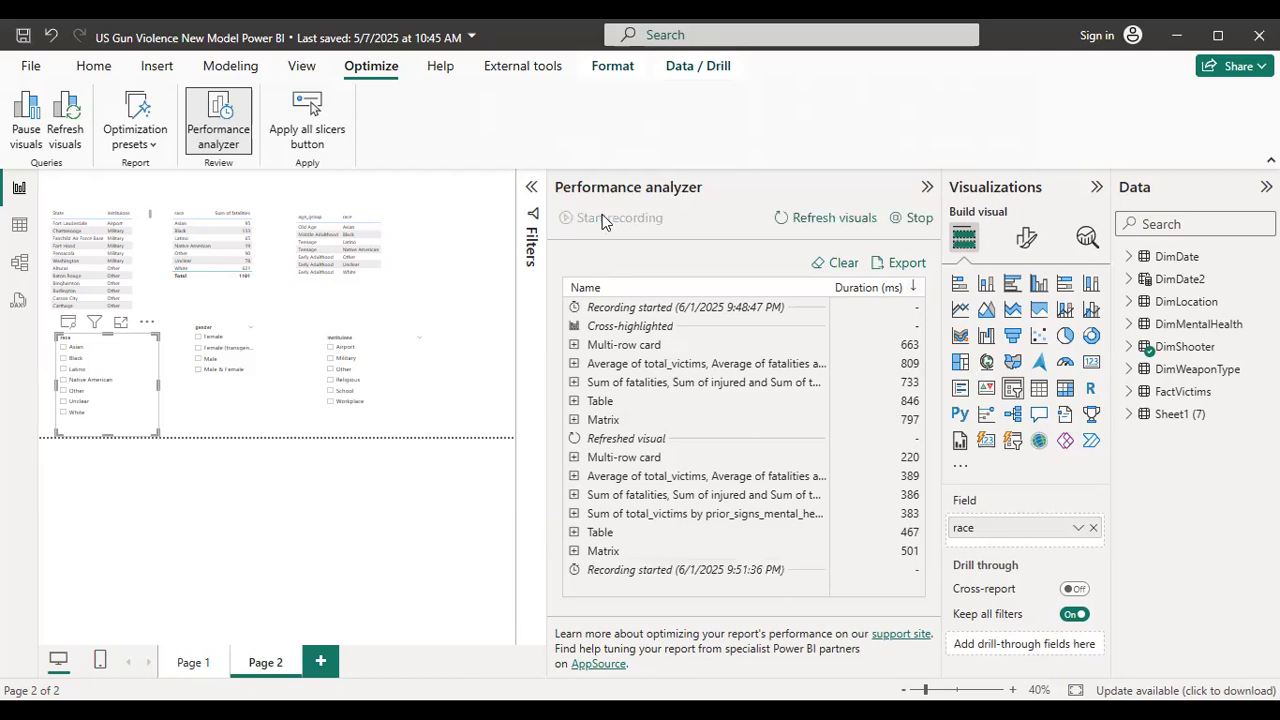
pyautogui.click(62, 358)
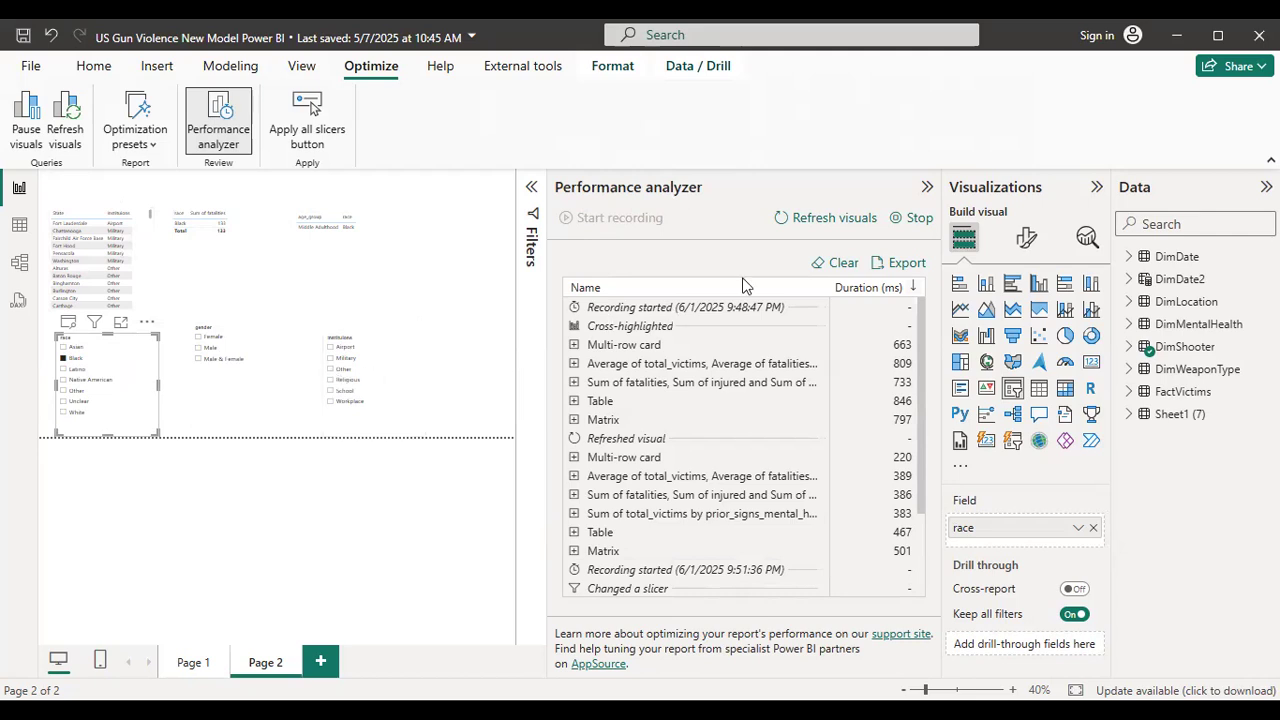
# Clear the Performance analyzer results and restart the recording to capture a change of the race slicer to Native American.
pyautogui.click(843, 265)
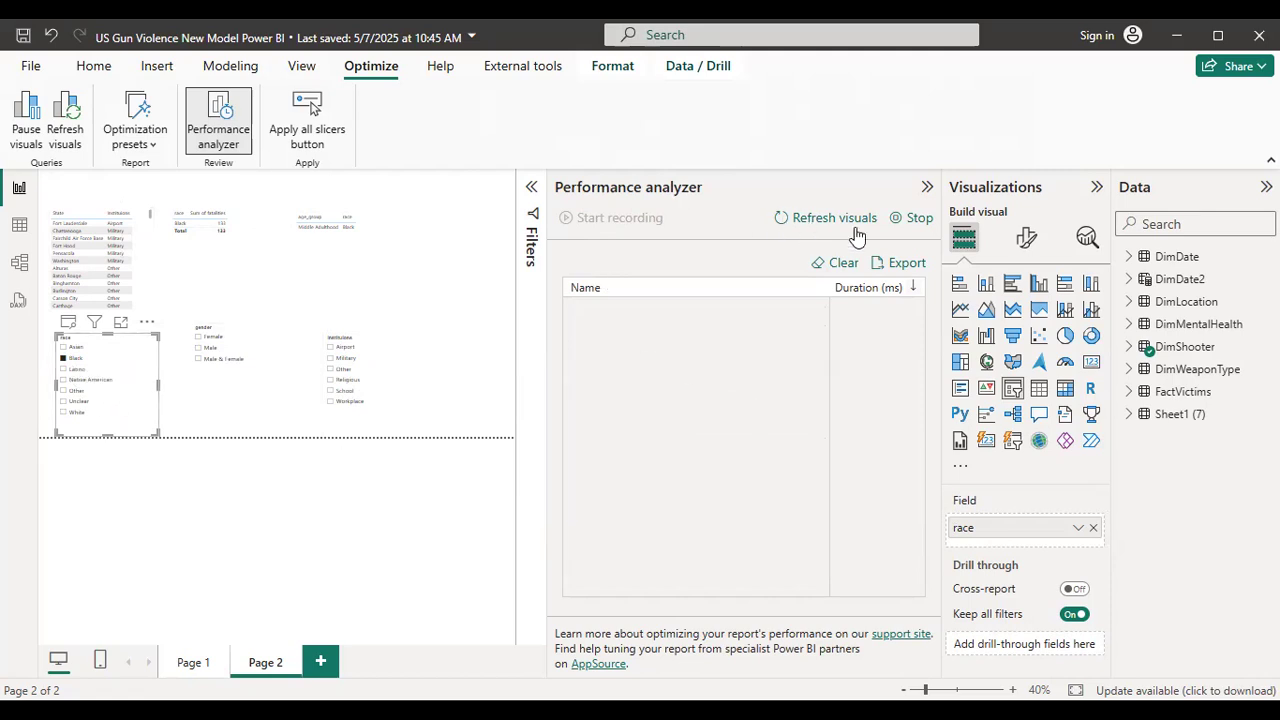
pyautogui.click(918, 219)
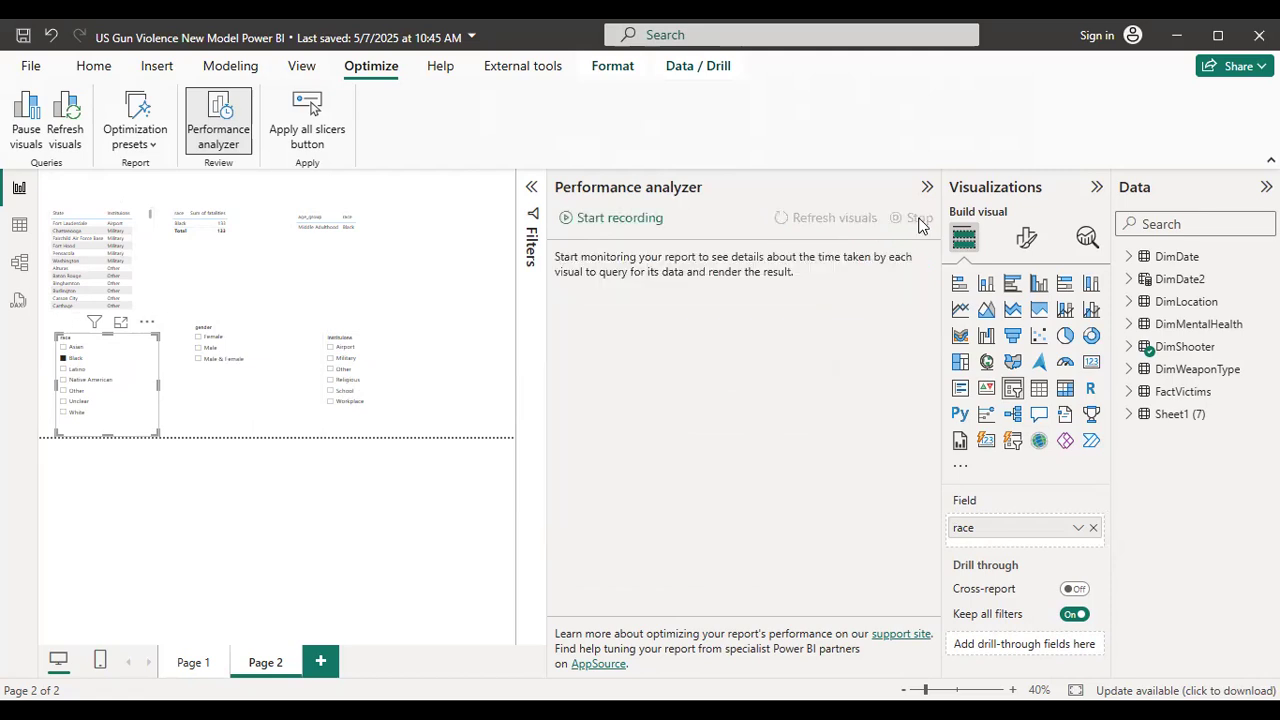
pyautogui.click(647, 227)
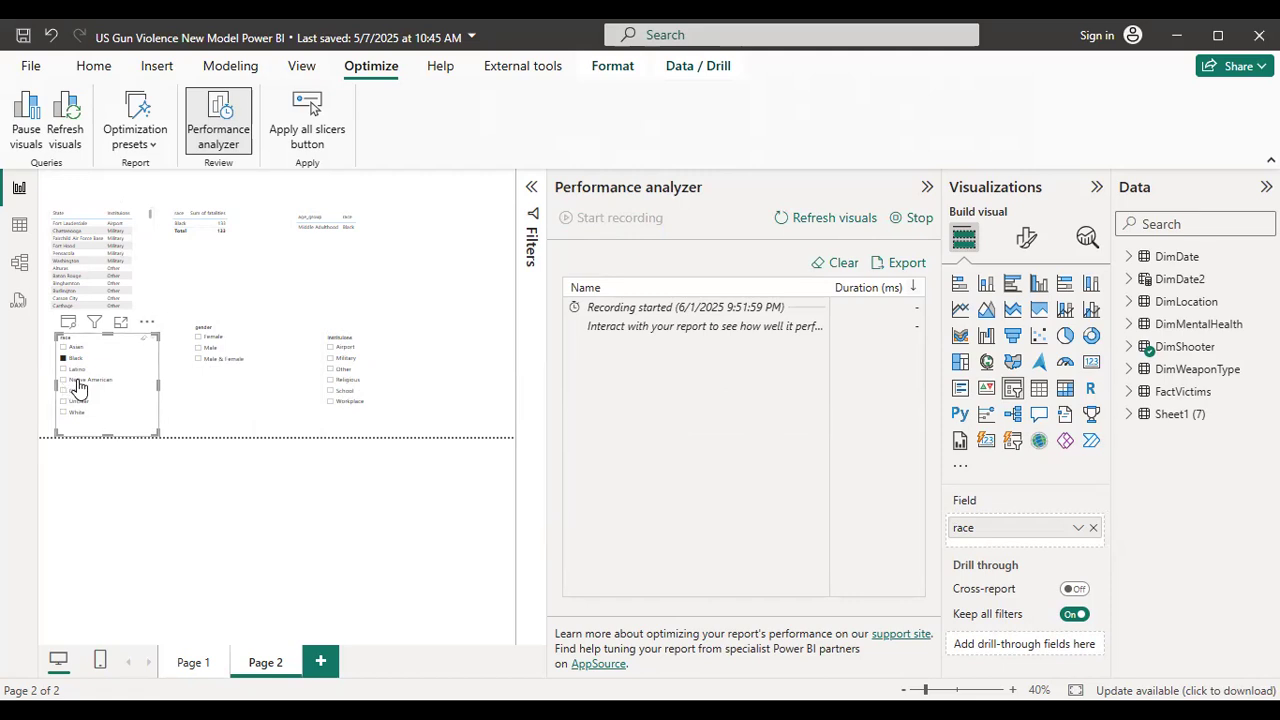
pyautogui.click(80, 381)
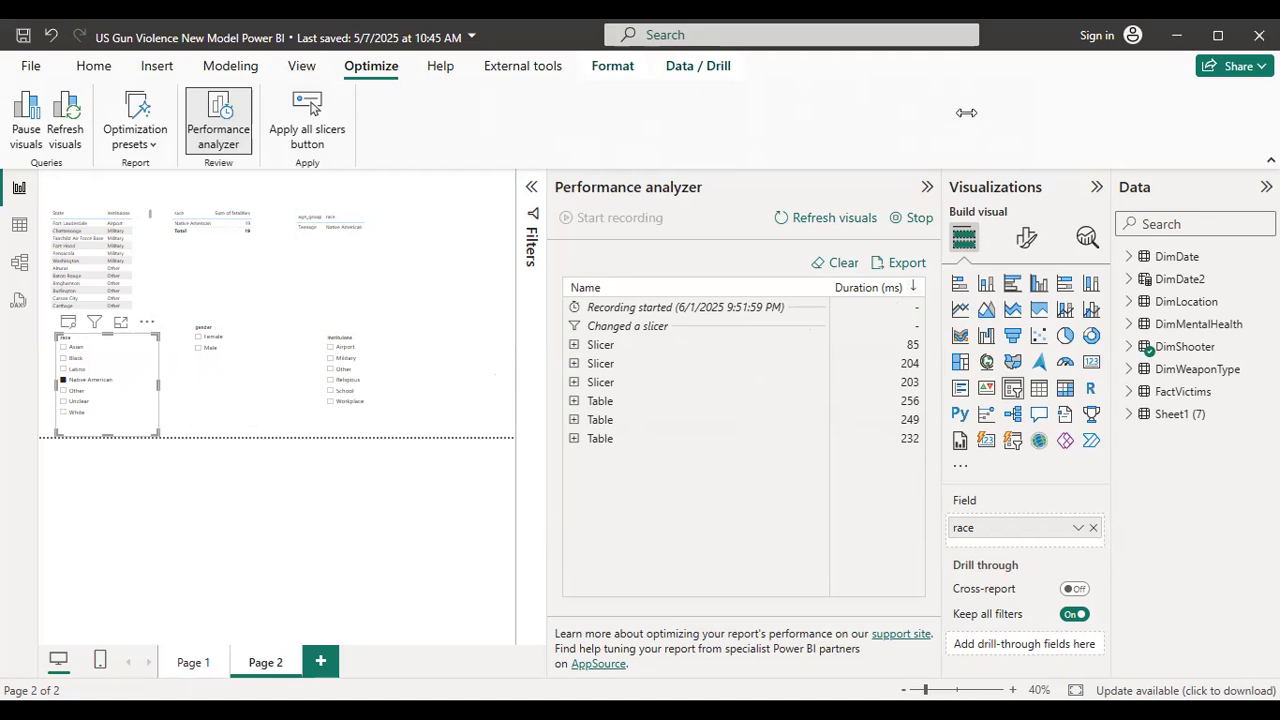
pyautogui.click(438, 68)
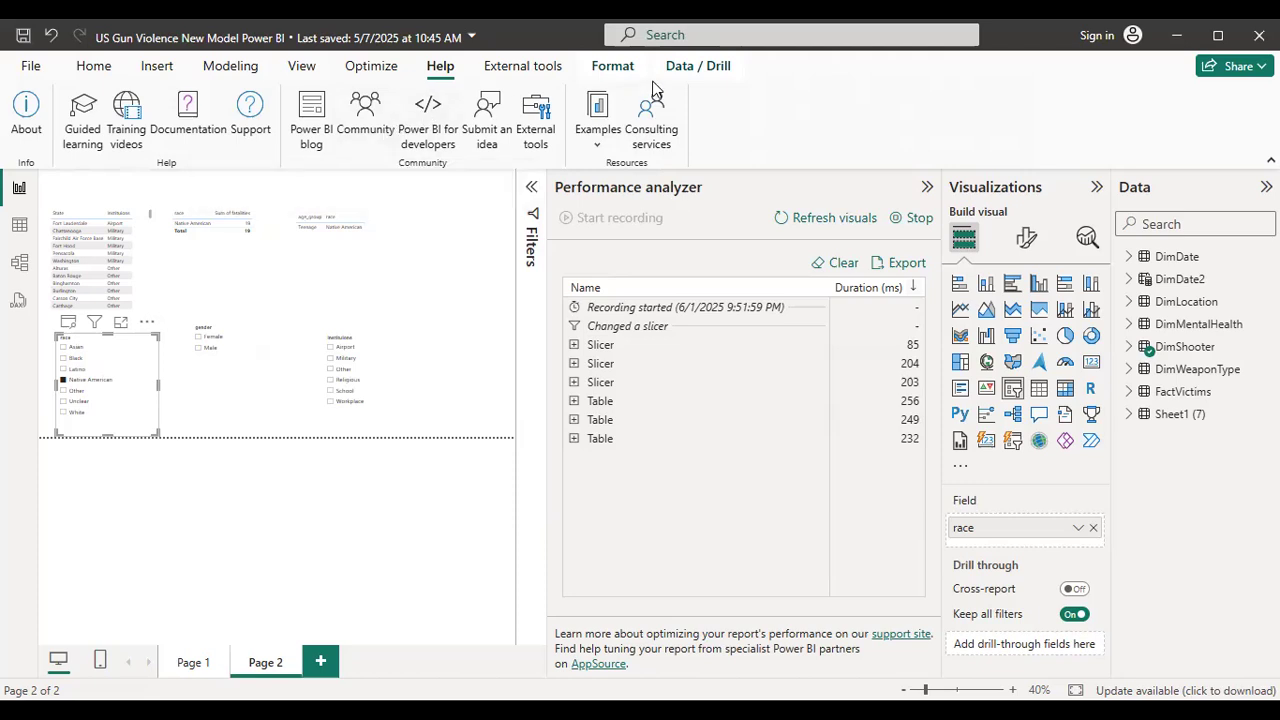
pyautogui.click(522, 66)
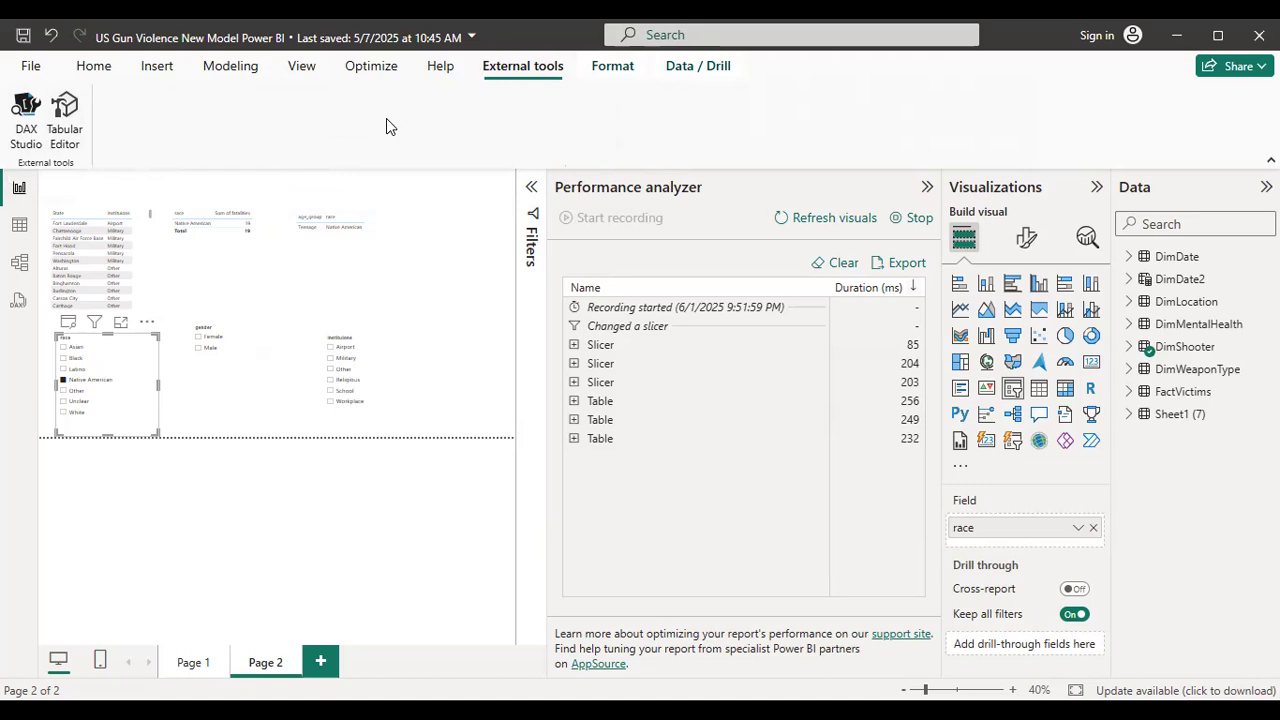
pyautogui.click(612, 66)
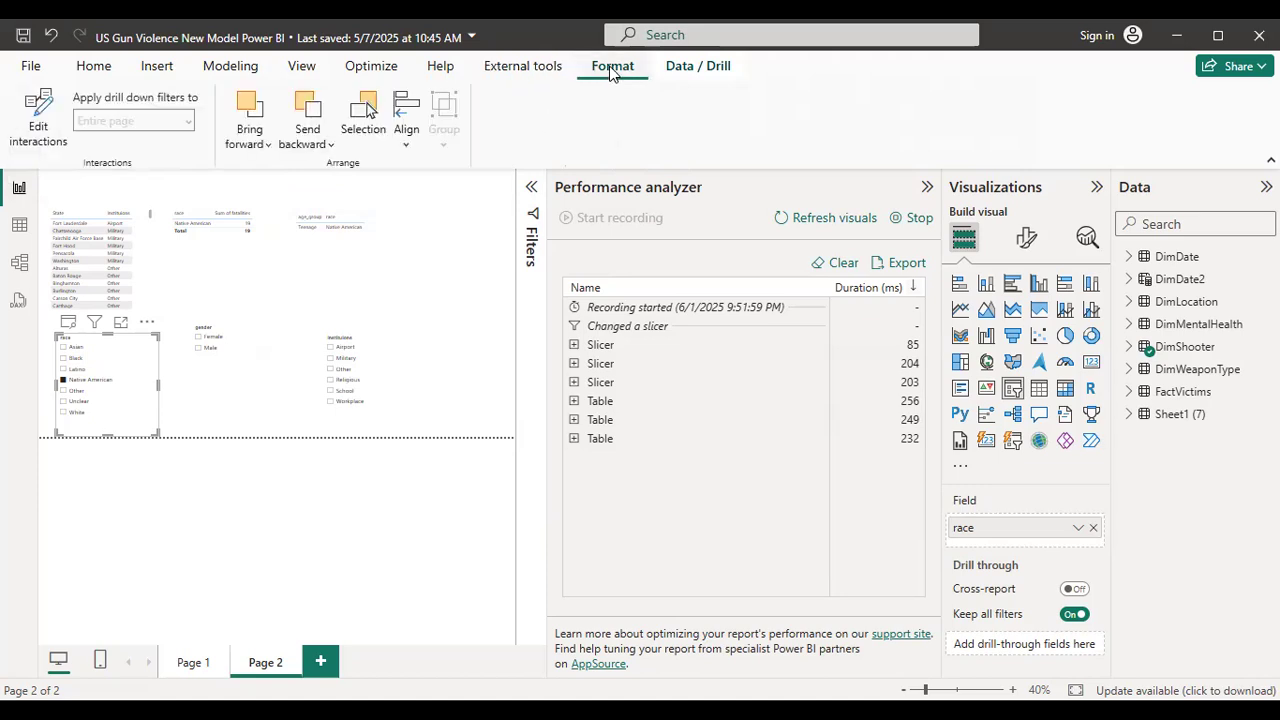